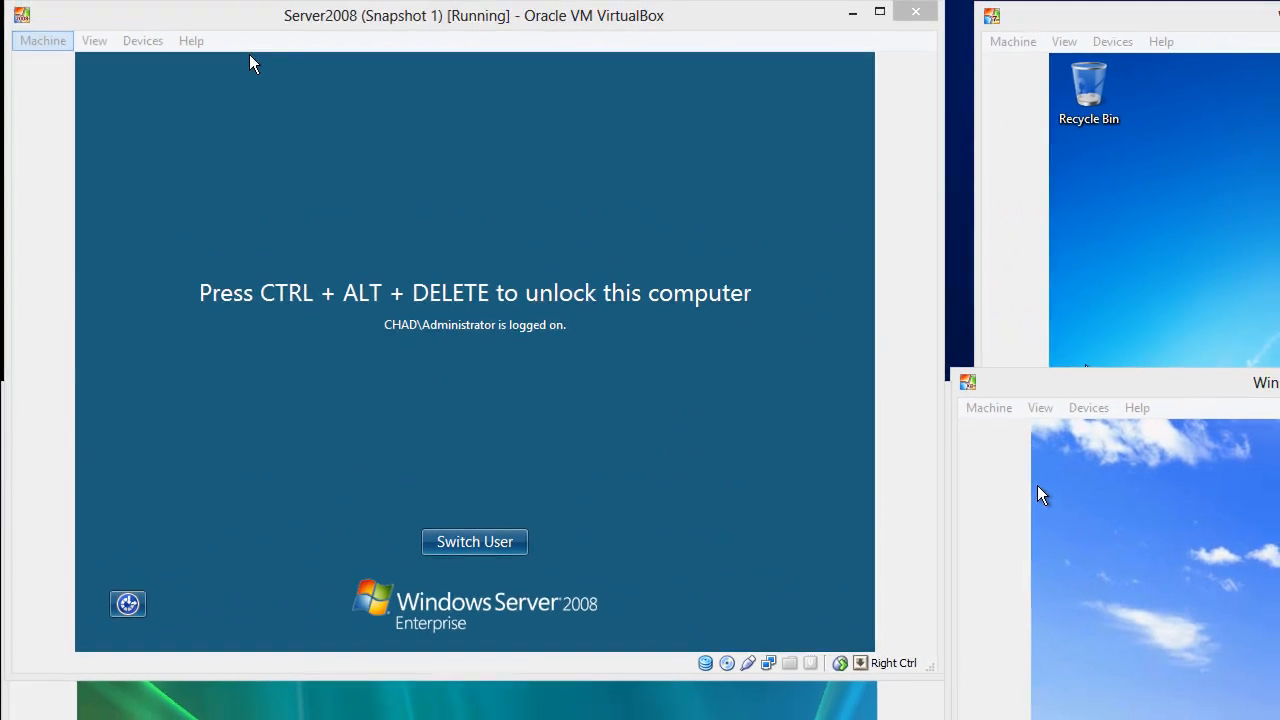
Unlock the Windows Server 2008 VM by sending Ctrl-Alt-Del and entering the administrator password
left_click(51, 7)
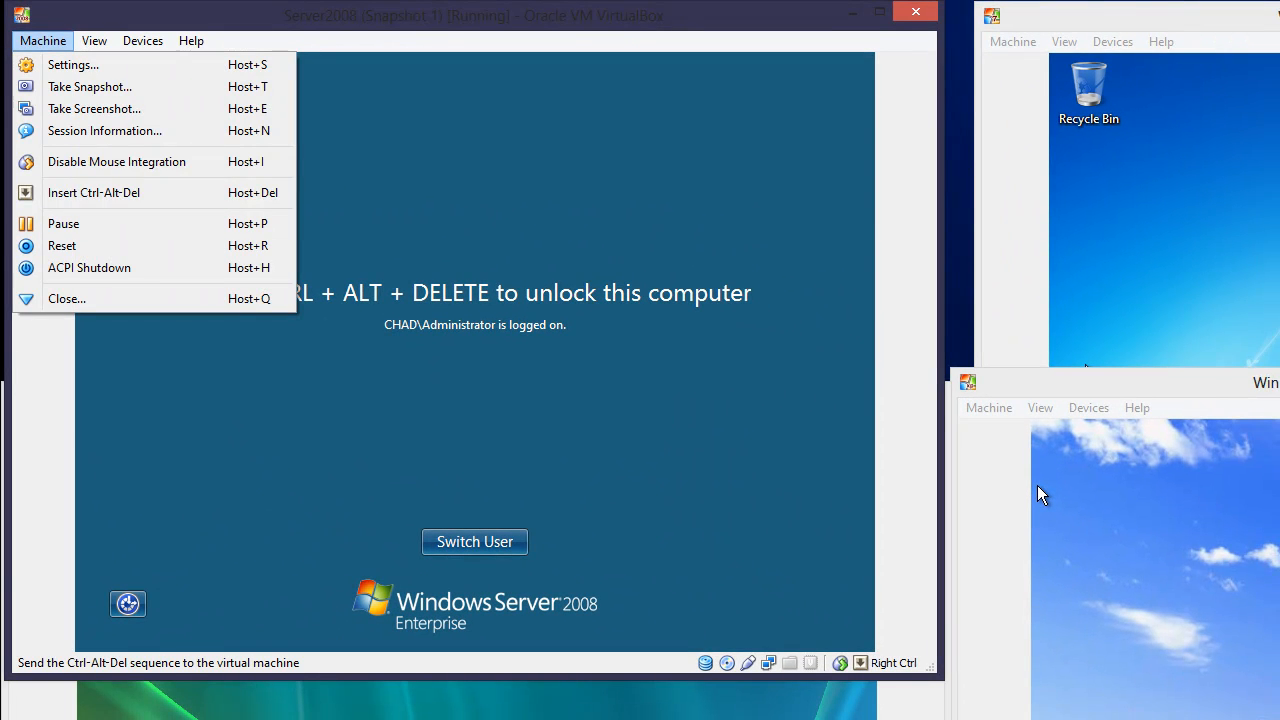
left_click(180, 192)
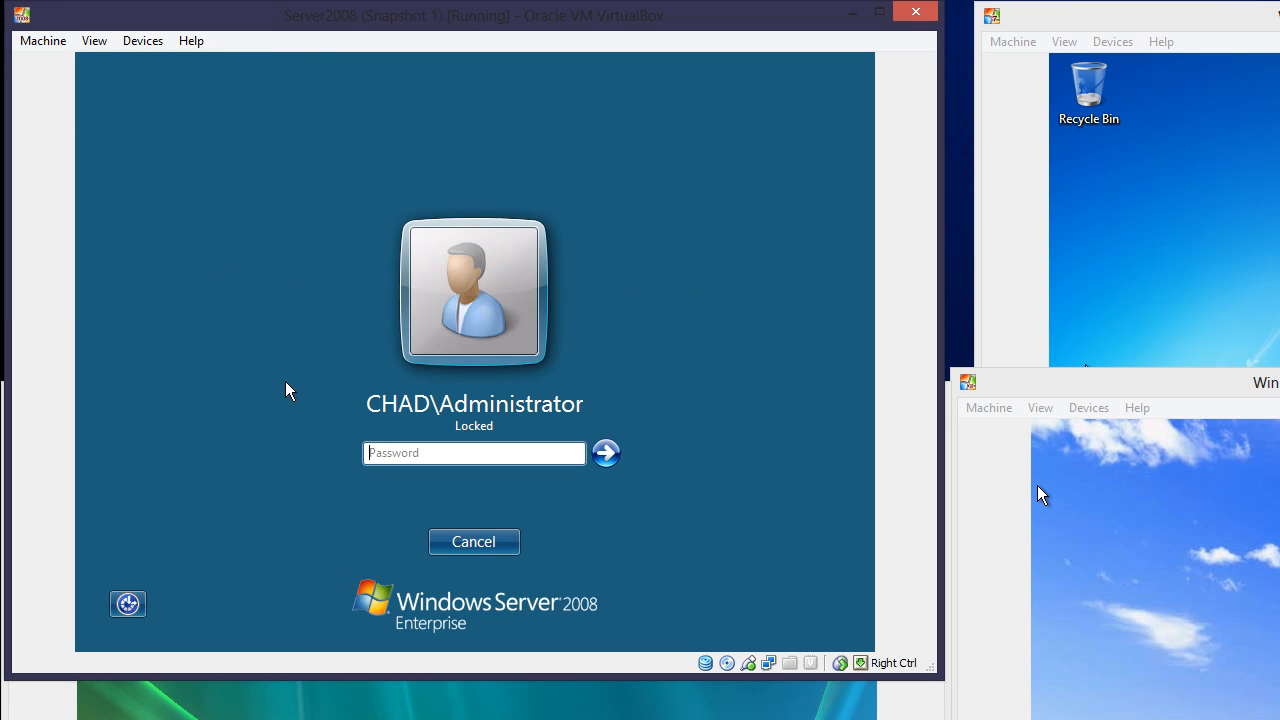
type("Pa$$w0rd")
key("Return")
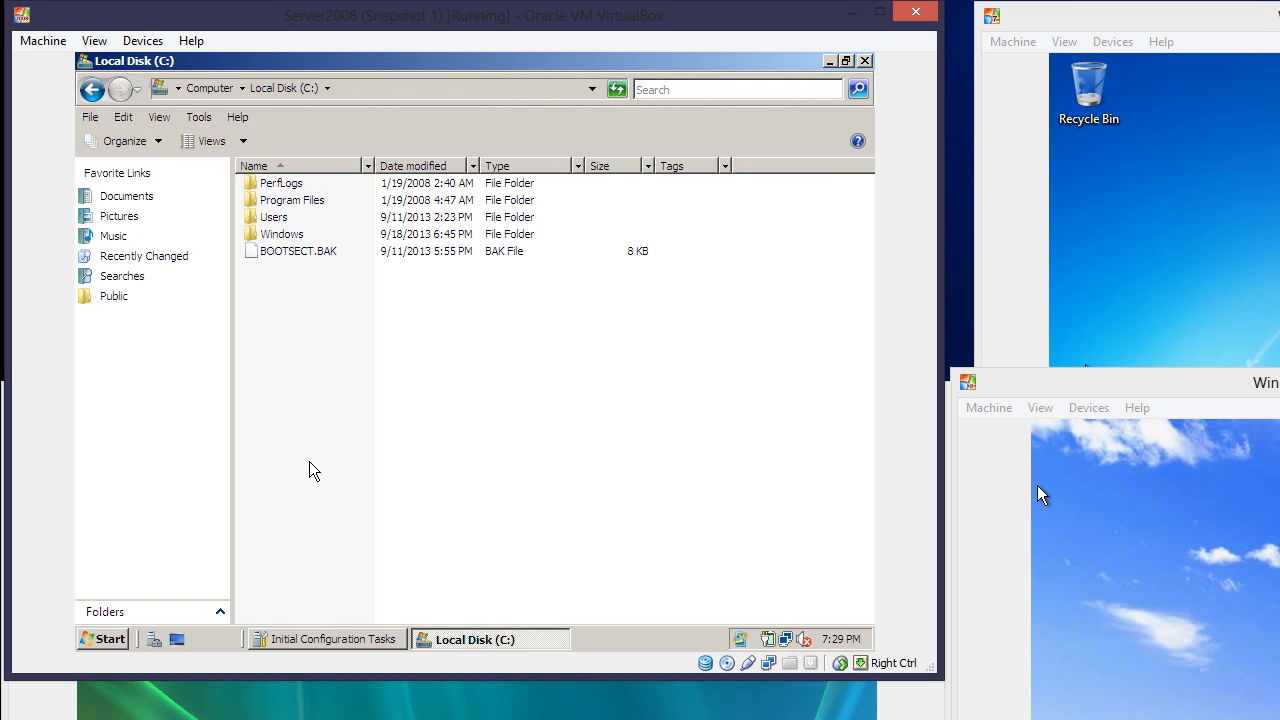
Close the Local Disk (C:) window and launch Active Directory Users and Computers
left_click(865, 62)
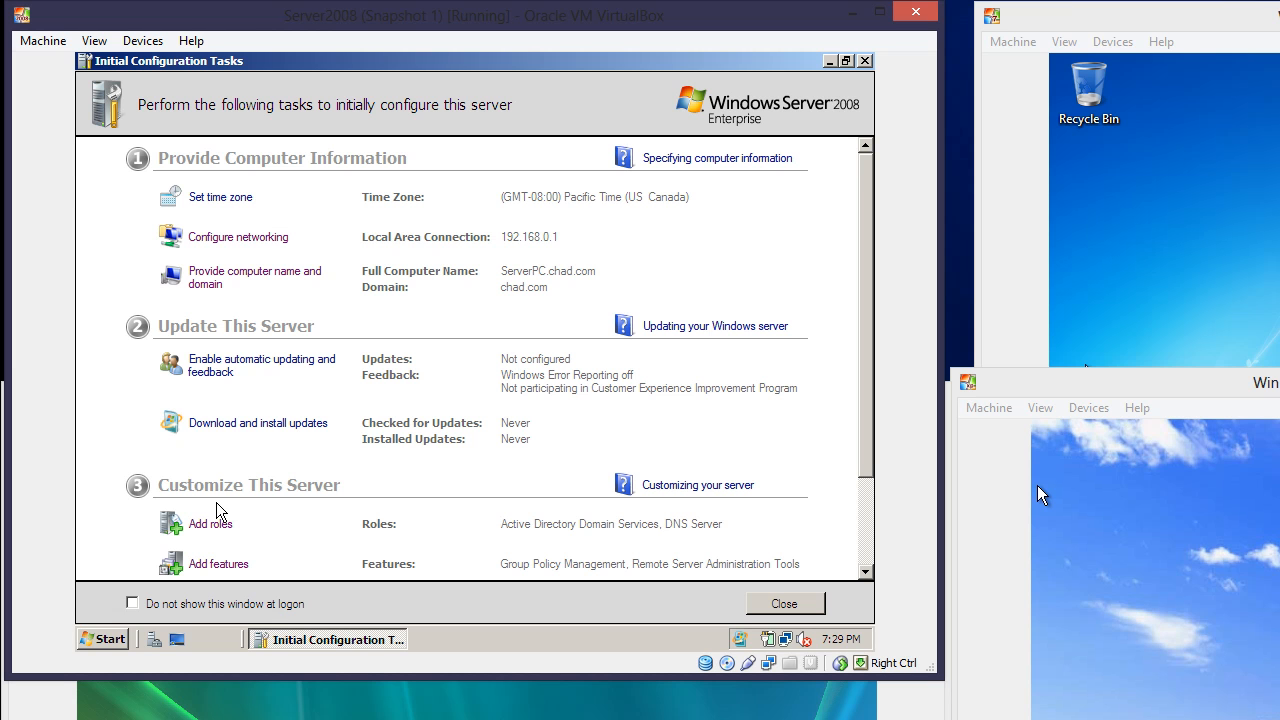
left_click(97, 641)
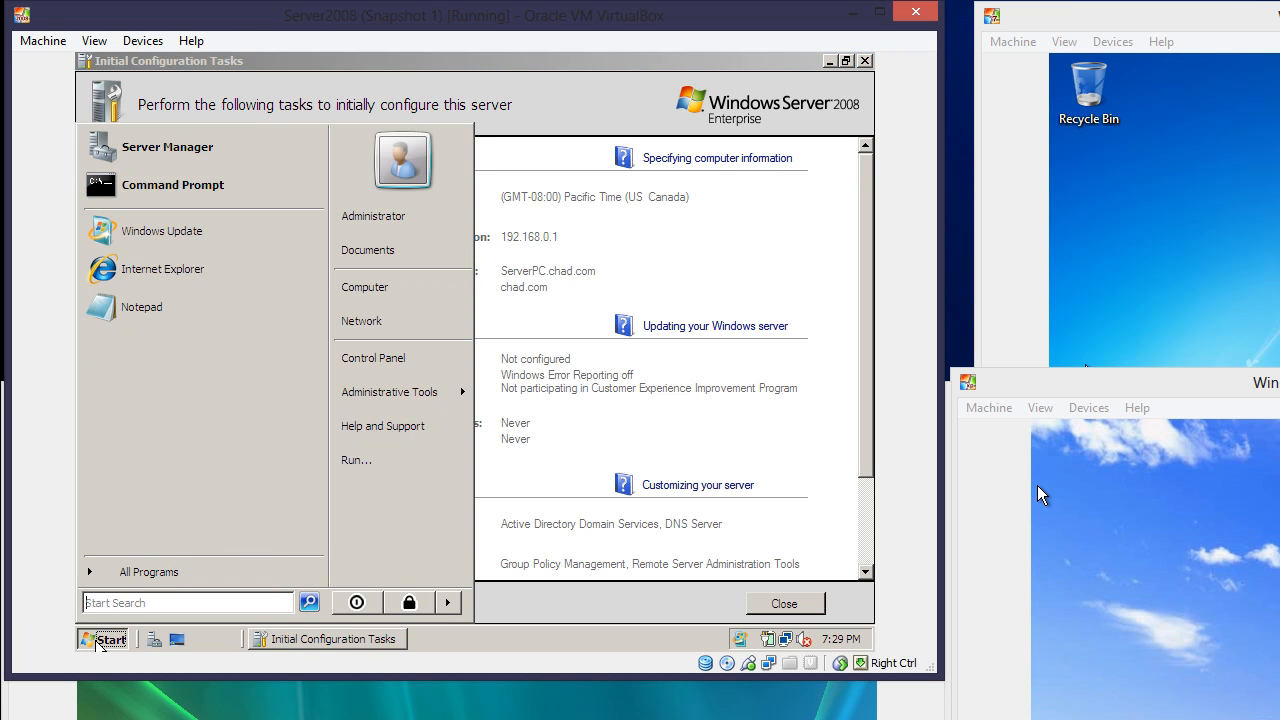
mouse_move(403, 400)
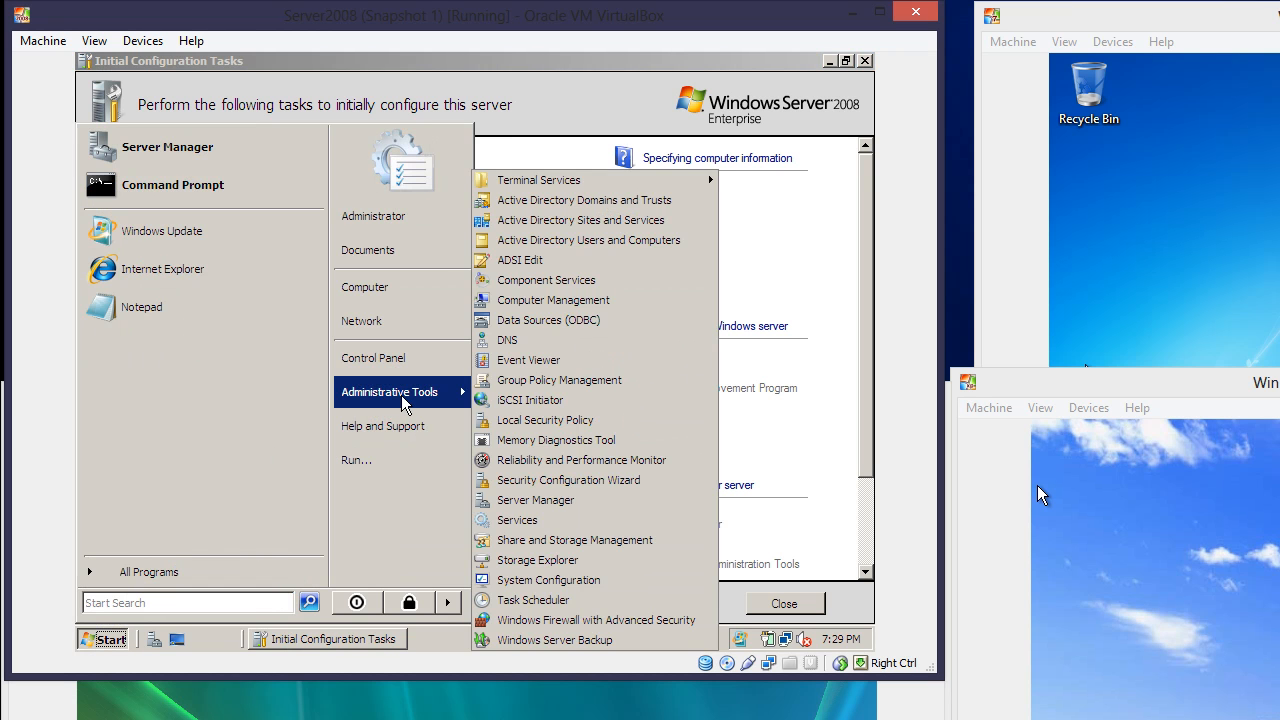
left_click(555, 244)
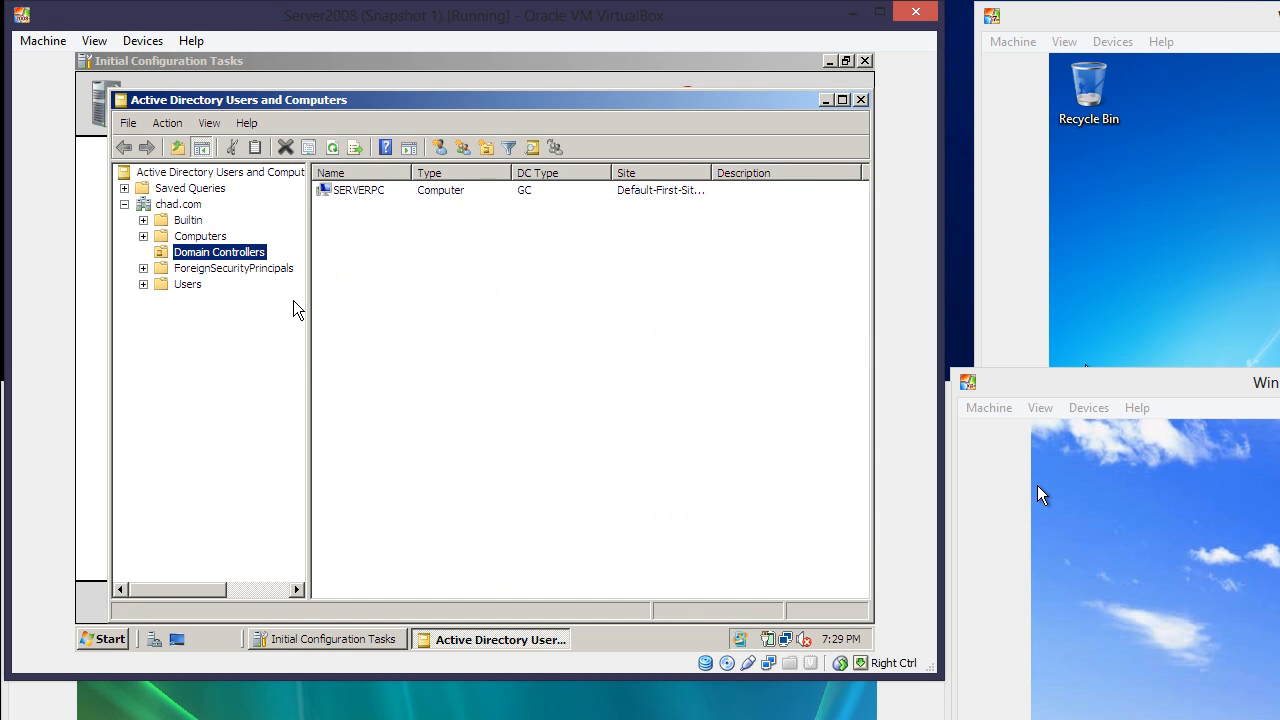
Start a new user in the Users container, entering the first name, last name and logon name
left_click(180, 285)
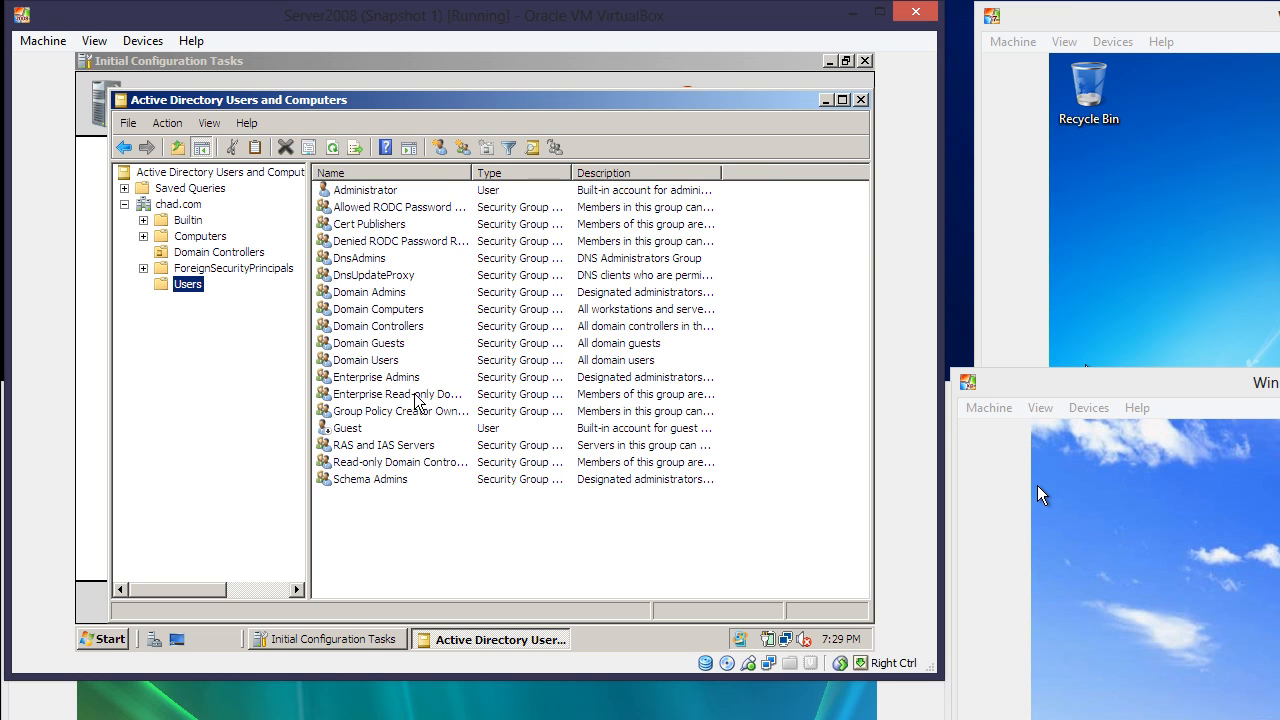
right_click(412, 504)
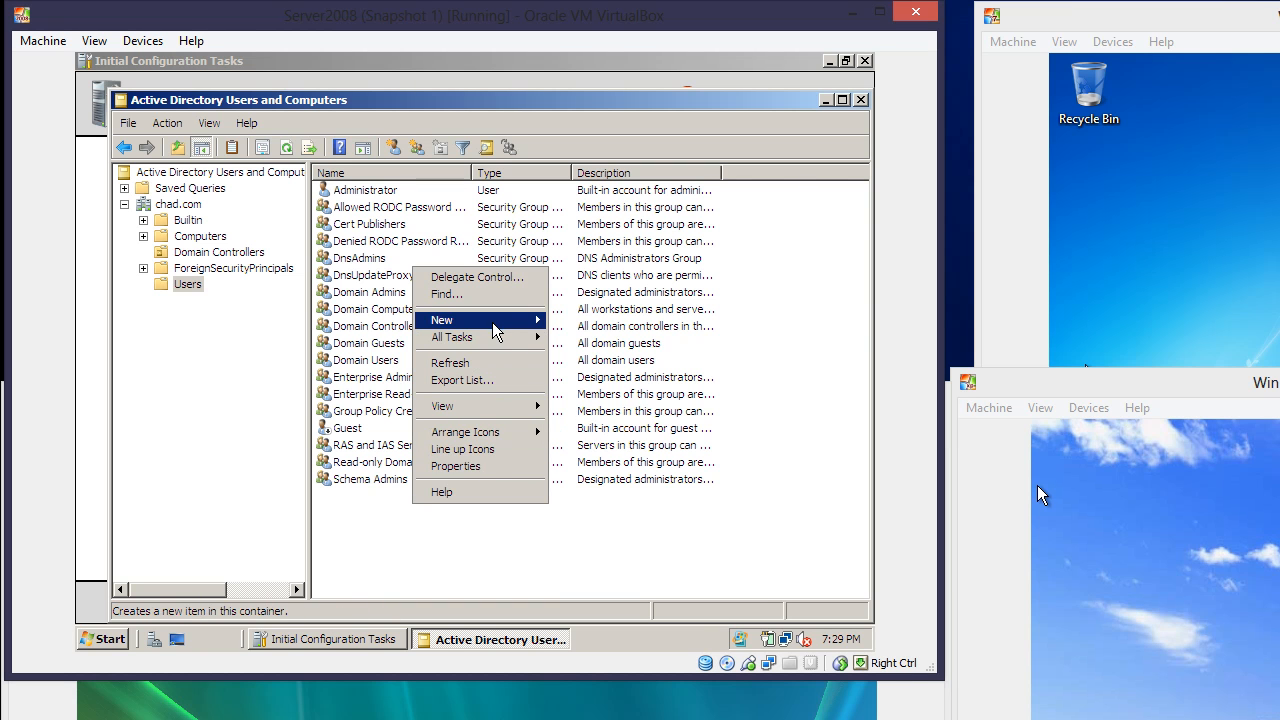
mouse_move(495, 329)
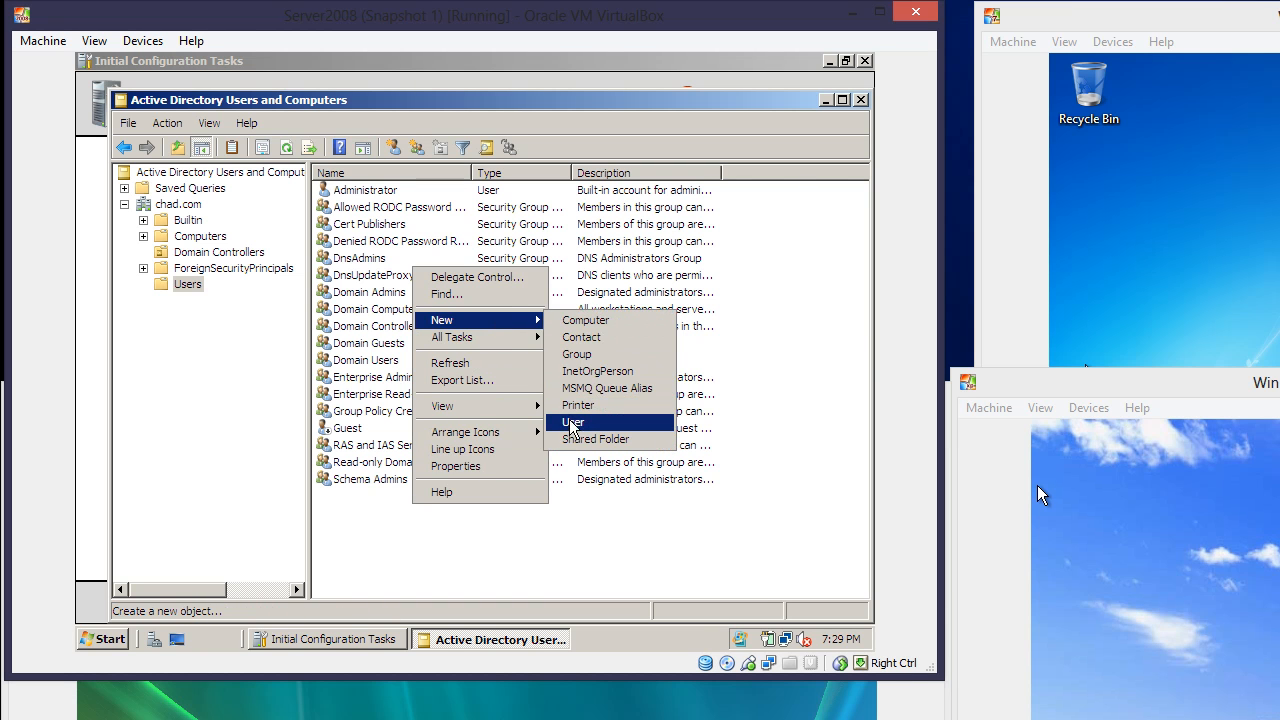
left_click(574, 422)
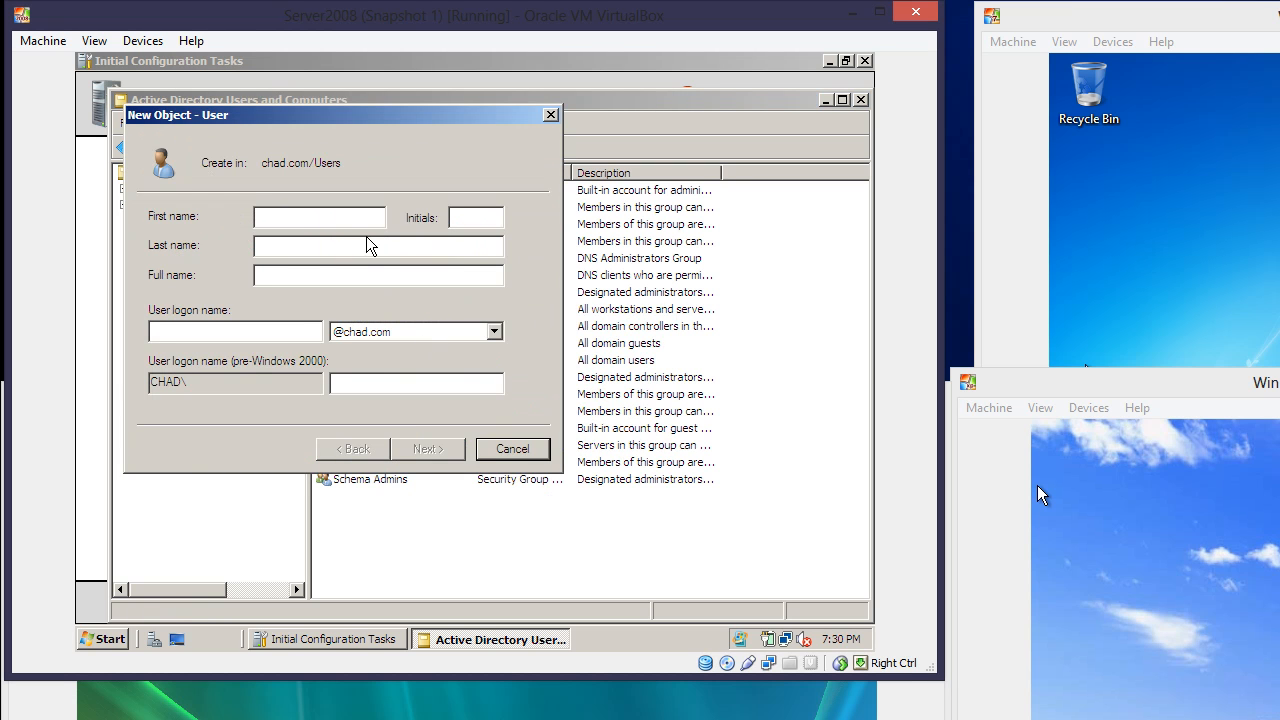
left_click(297, 246)
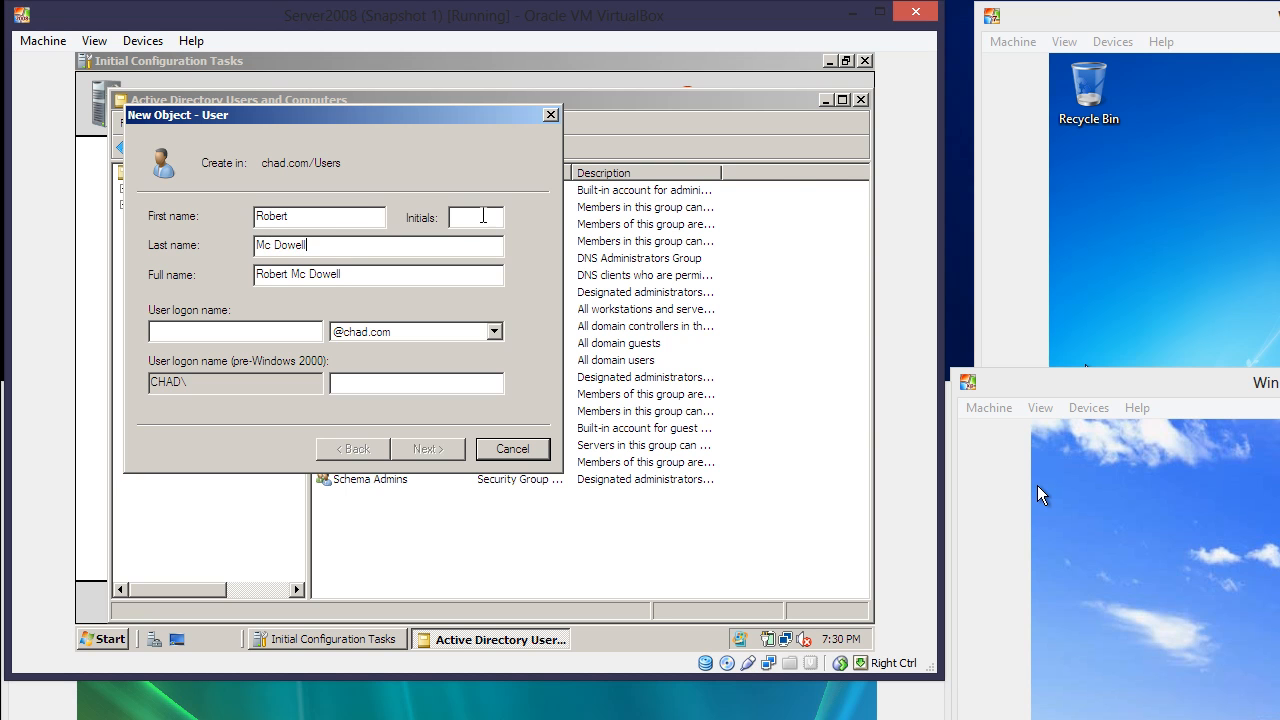
type("RM")
left_click(272, 335)
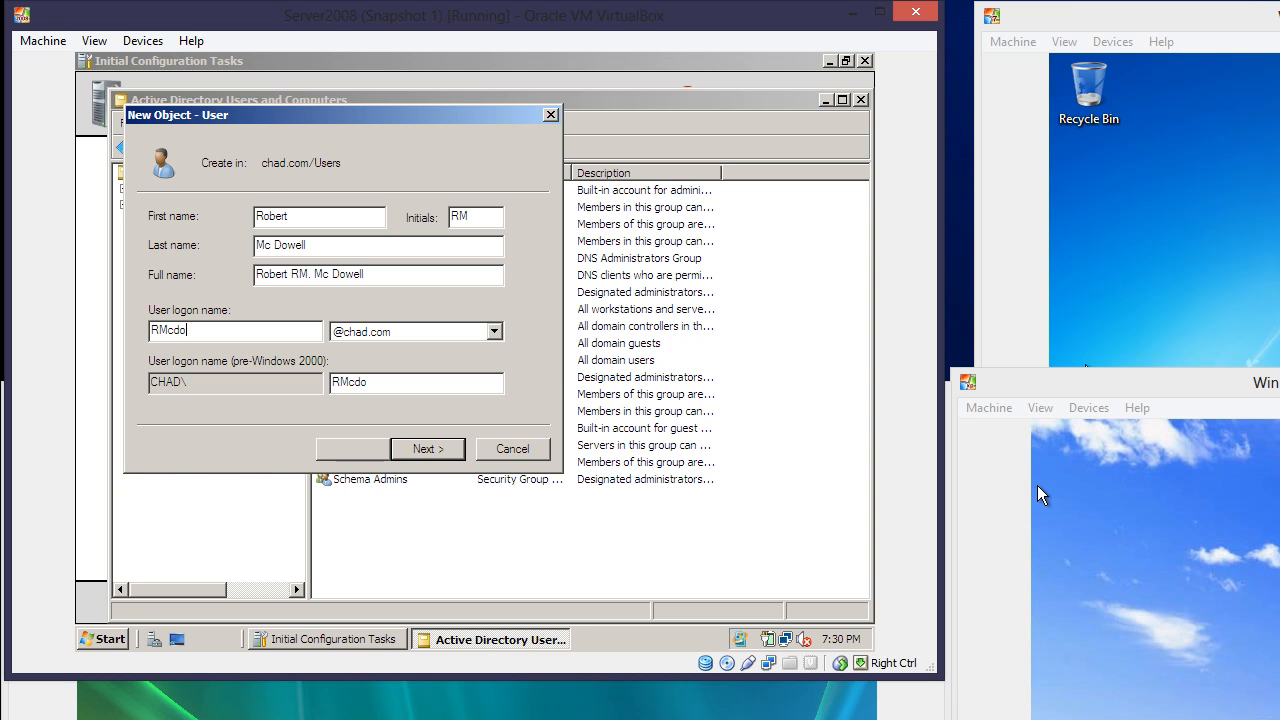
Give the new user a password, confirm it, and finish creating the account
left_click(434, 449)
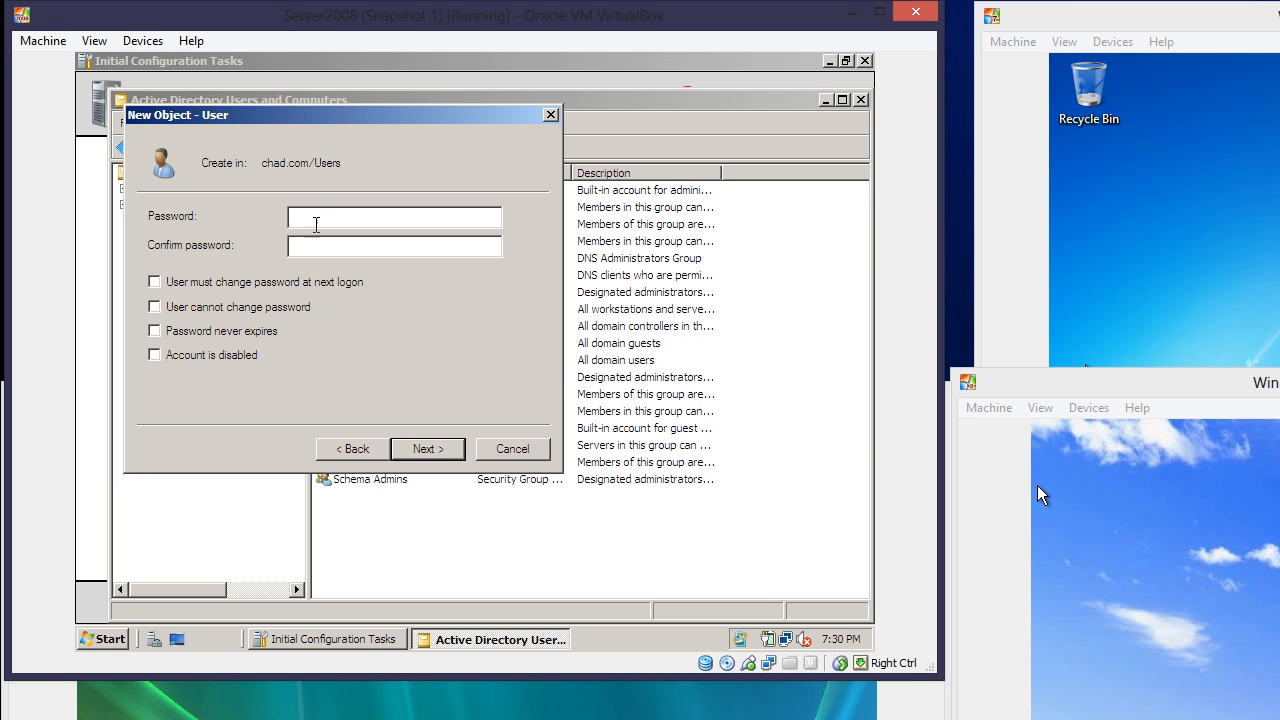
type("Pa$$w0rd")
left_click(306, 241)
type("Pa$$w0rd")
left_click(415, 448)
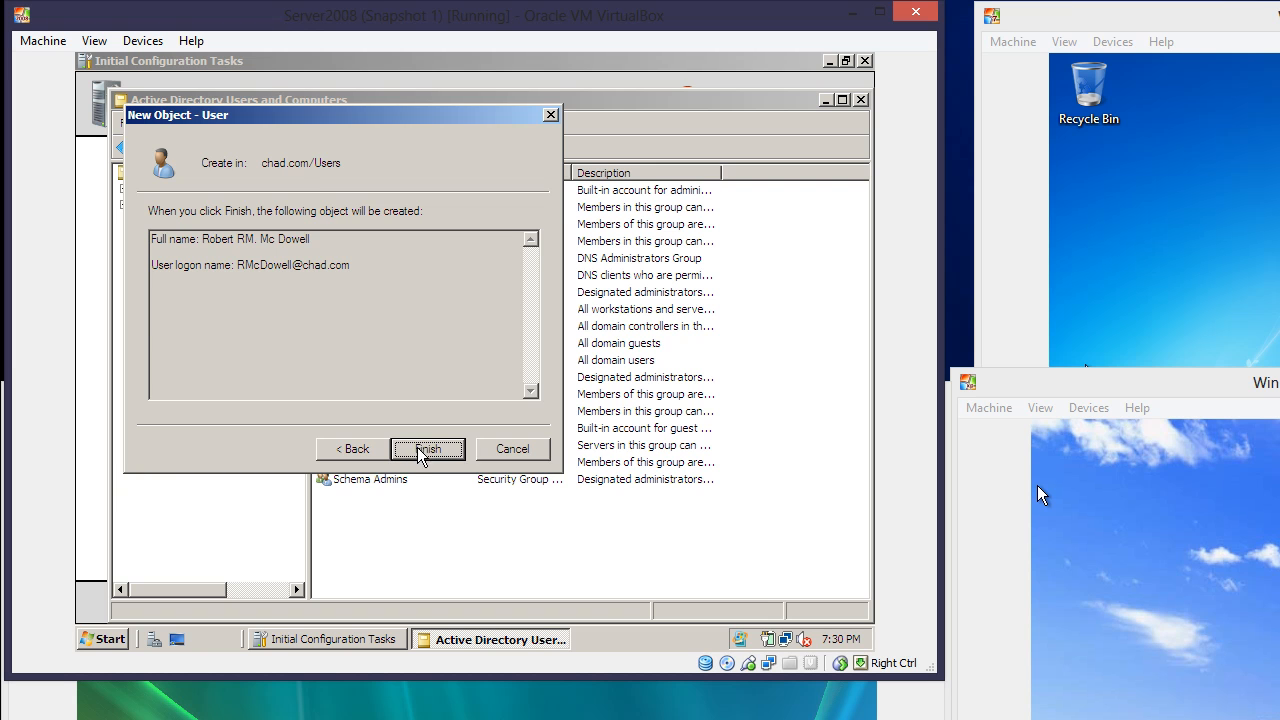
left_click(420, 452)
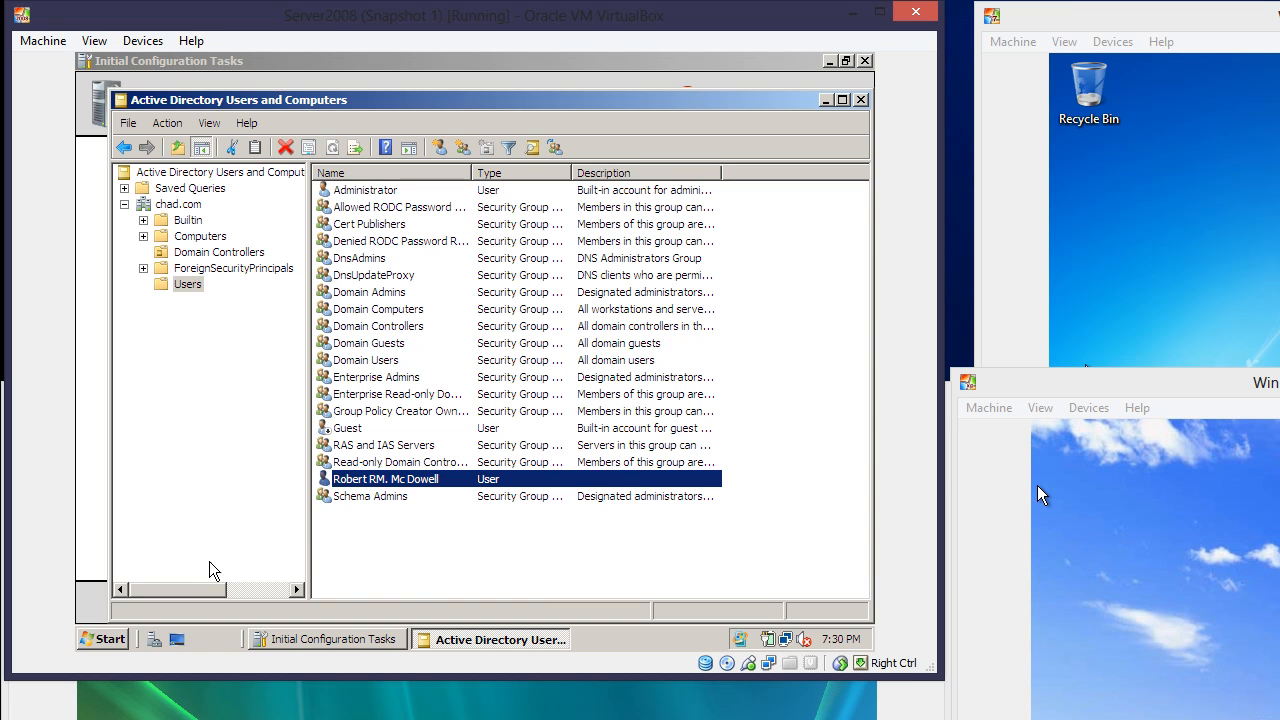
Open Local Disk (C:) from the Computer view
left_click(110, 639)
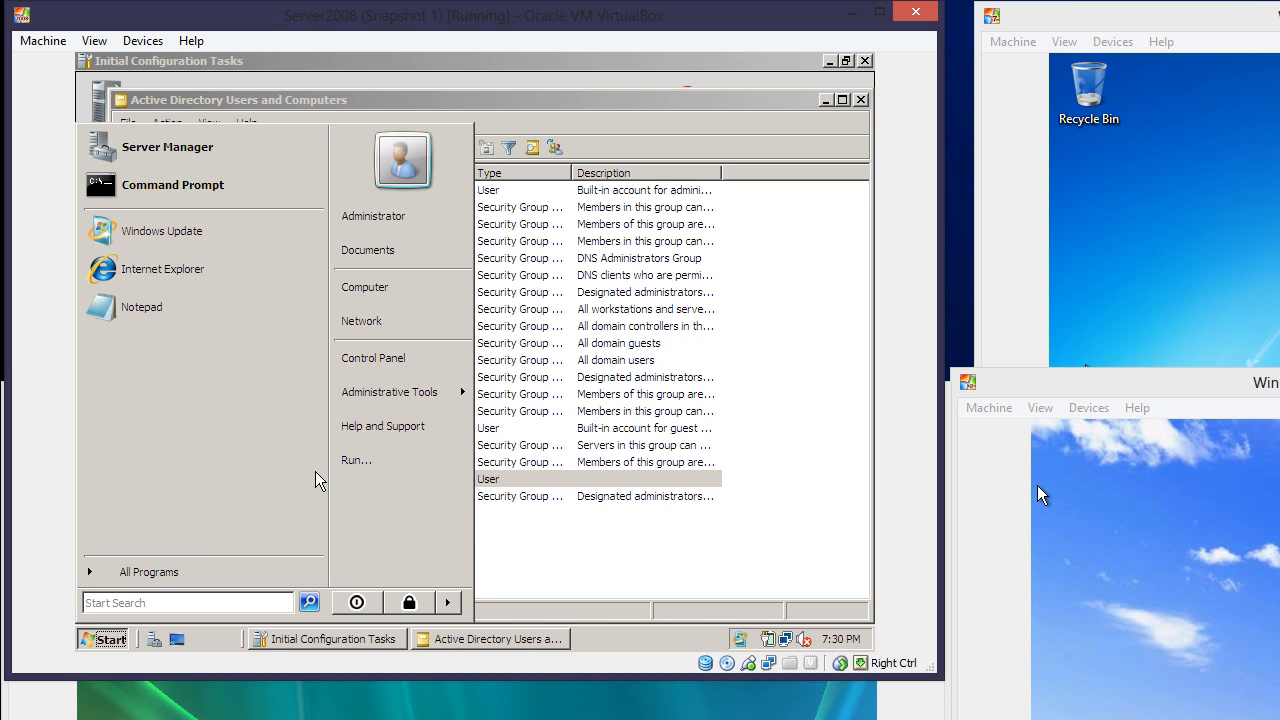
left_click(406, 299)
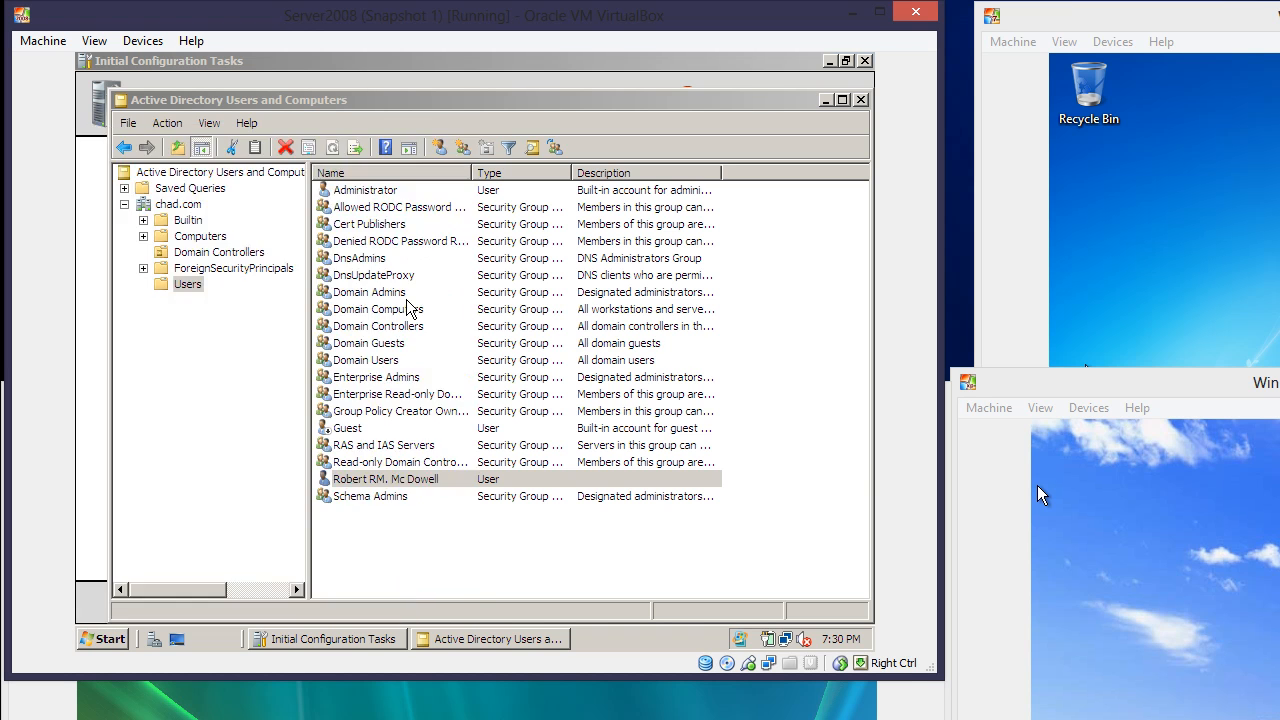
right_click(320, 346)
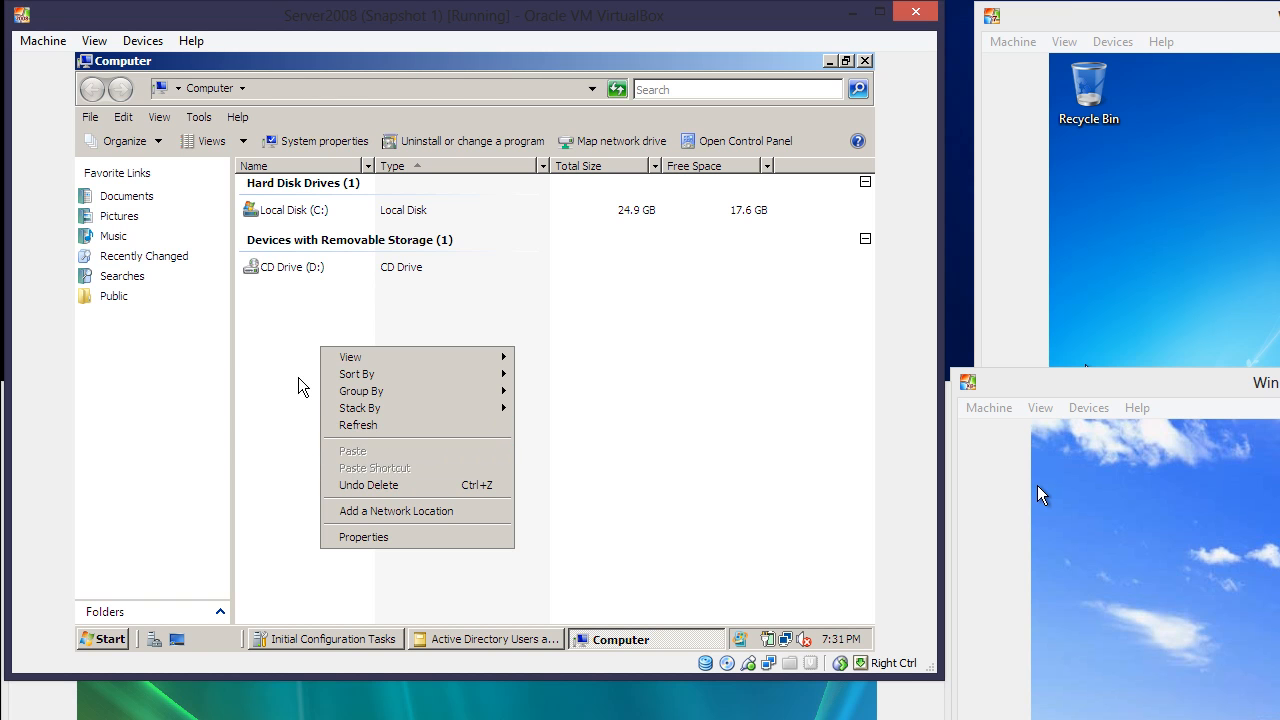
left_click(298, 388)
double_click(283, 215)
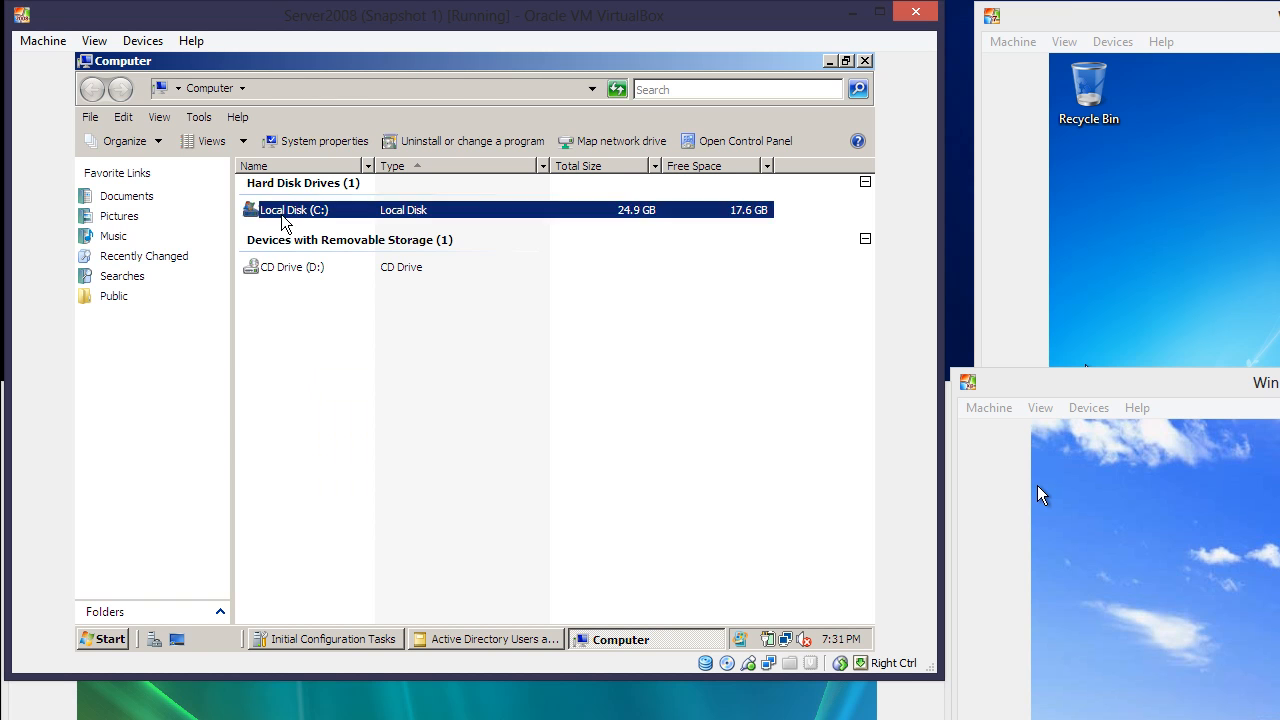
Create a new folder at the root of C: named 'User Profiles'
right_click(288, 291)
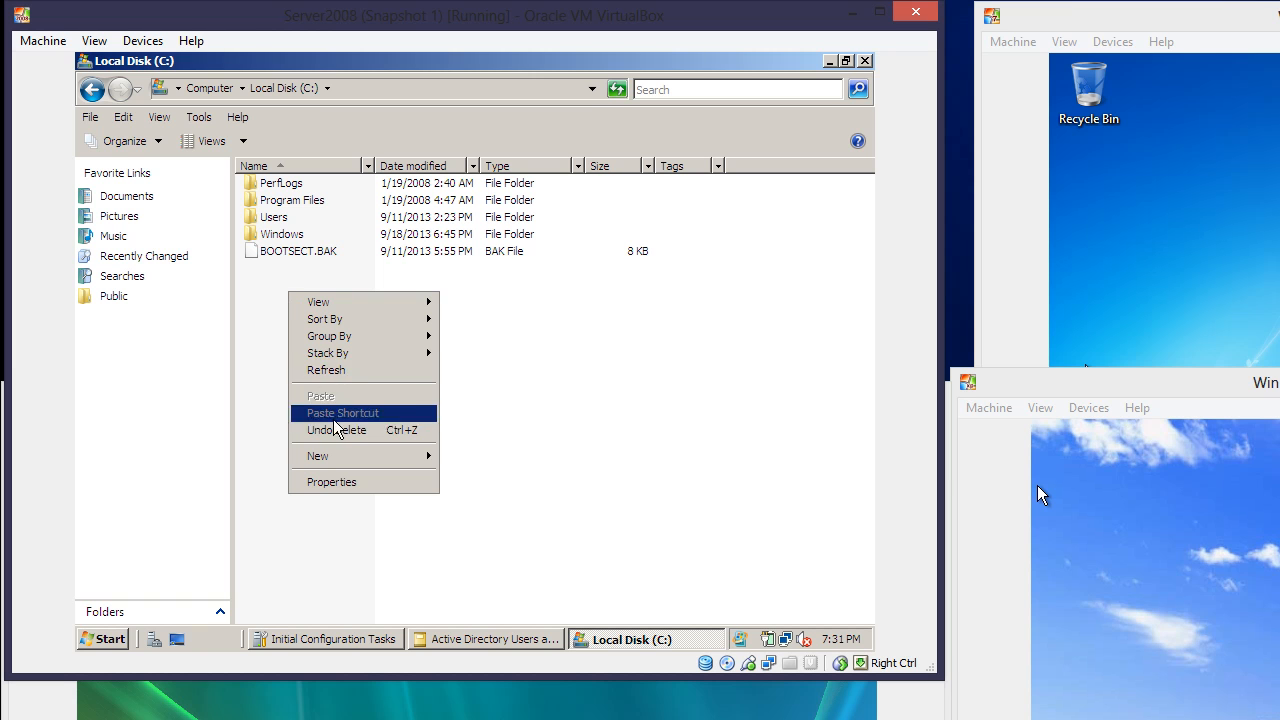
mouse_move(340, 456)
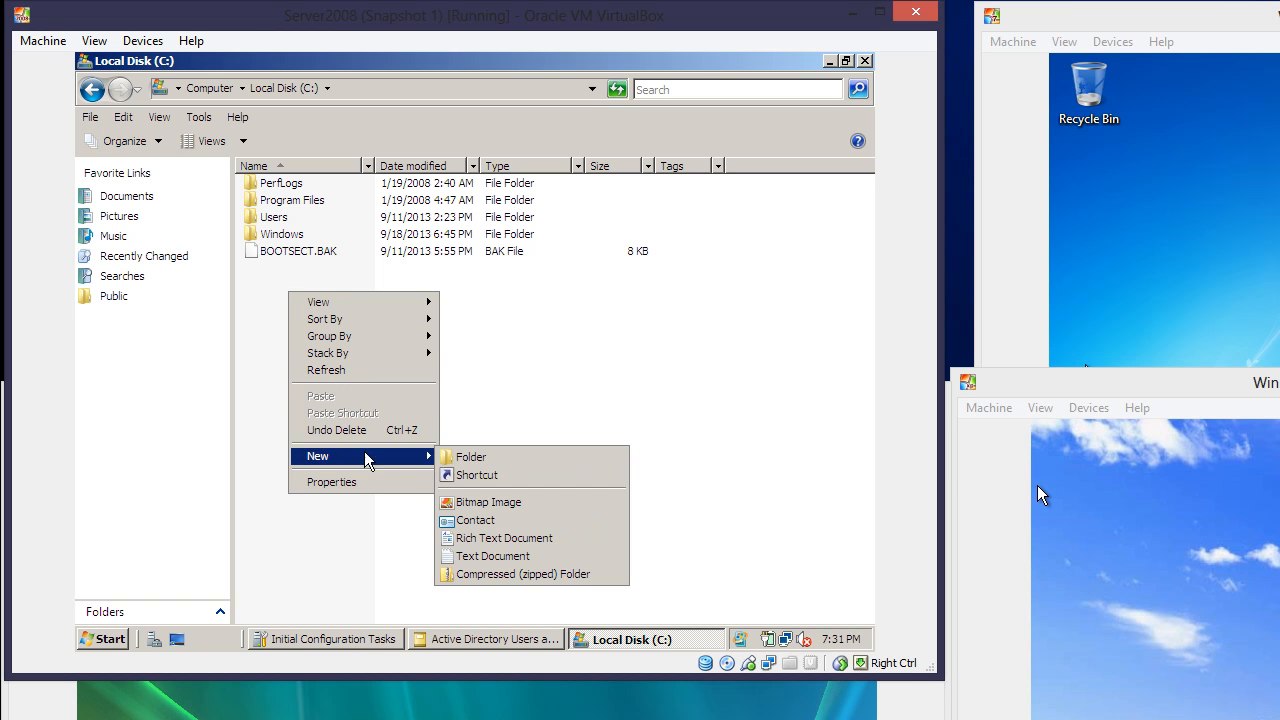
left_click(460, 457)
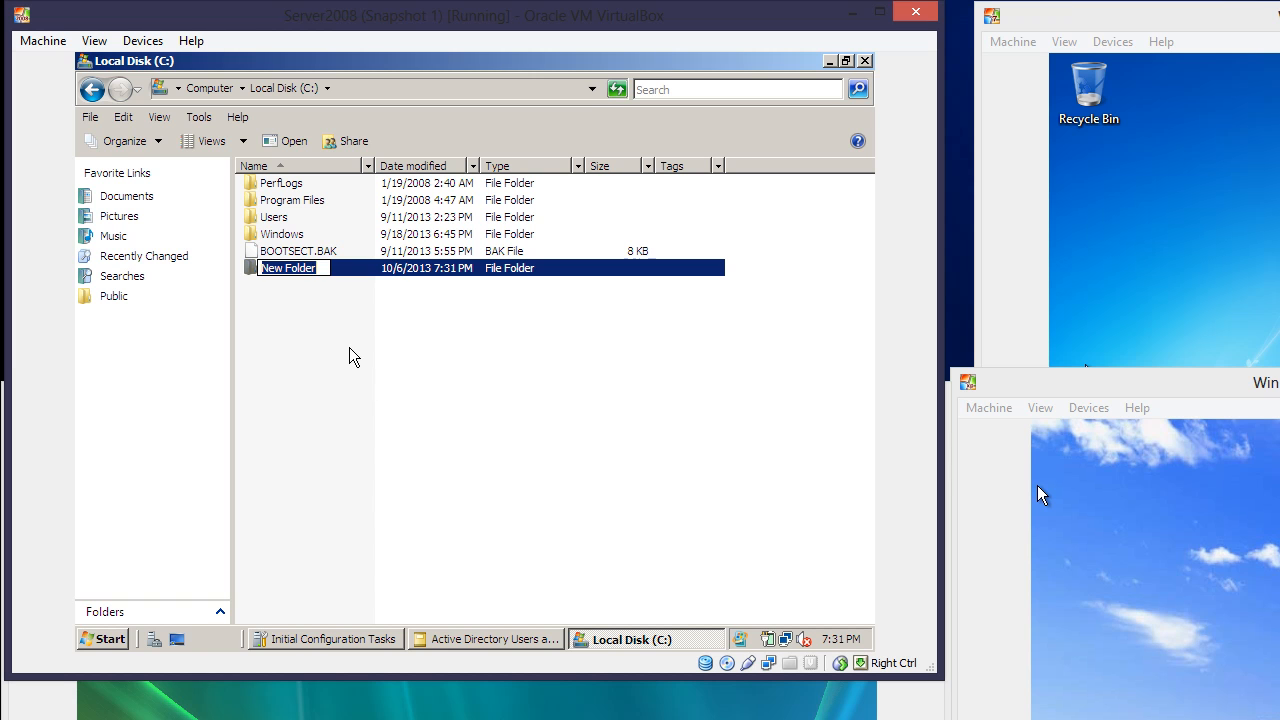
type("User")
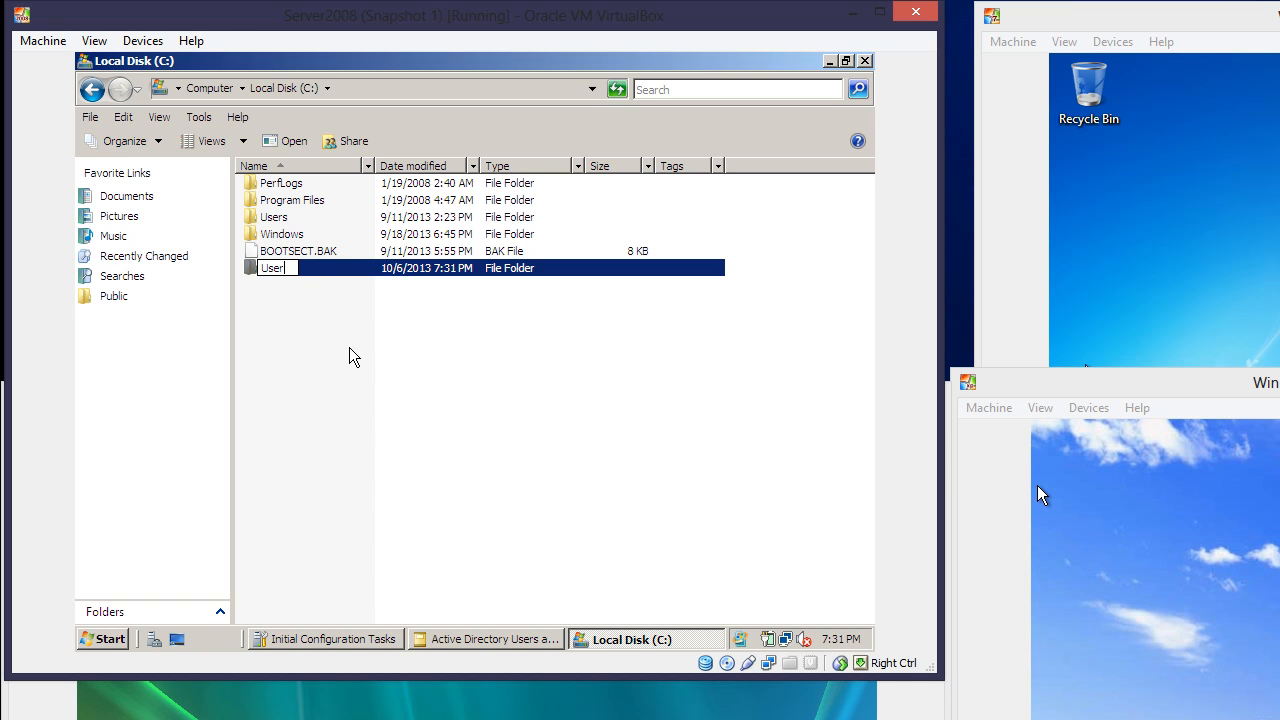
type(" Profiles")
Confirm the User Profiles folder name and open its File Sharing settings
left_click(374, 355)
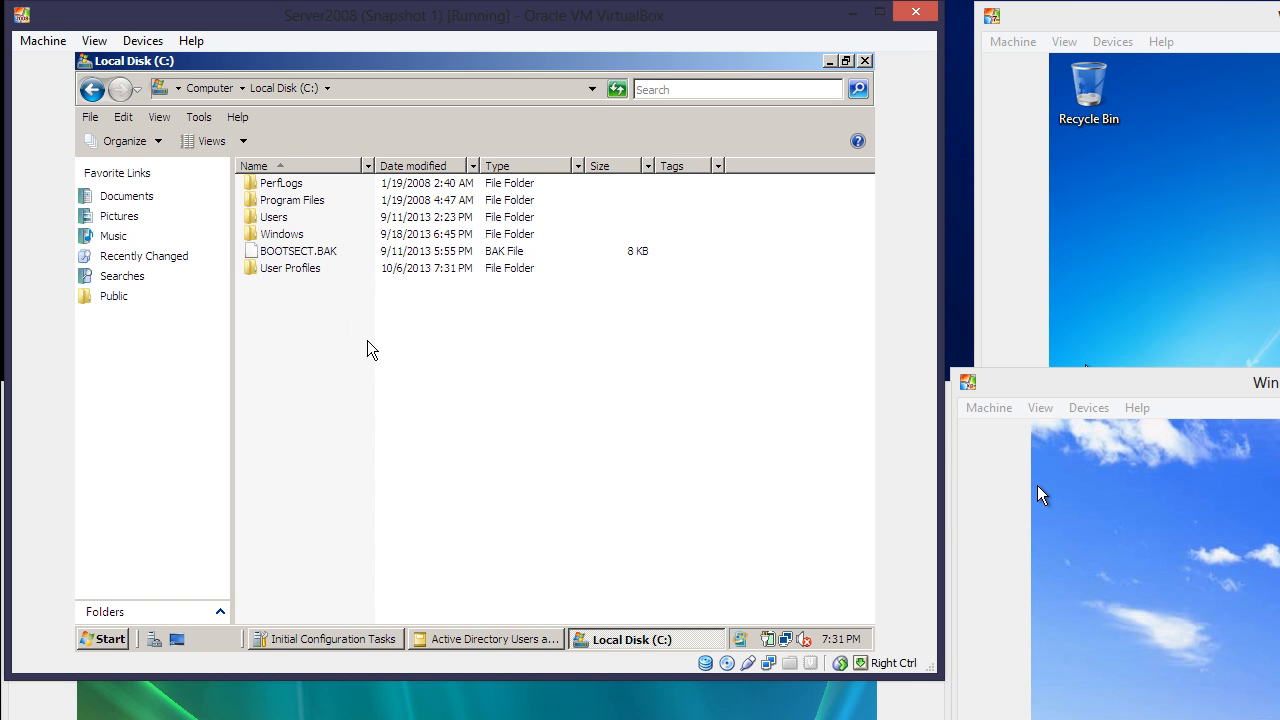
left_click(306, 272)
right_click(305, 270)
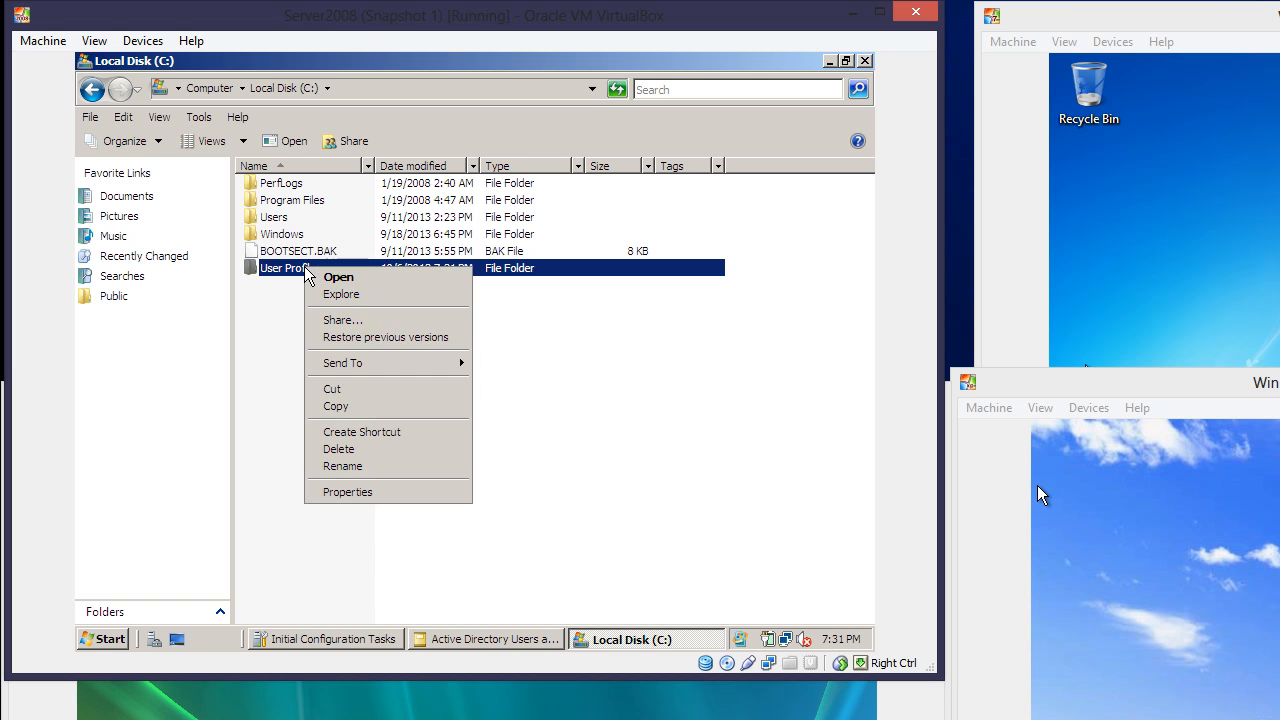
left_click(327, 320)
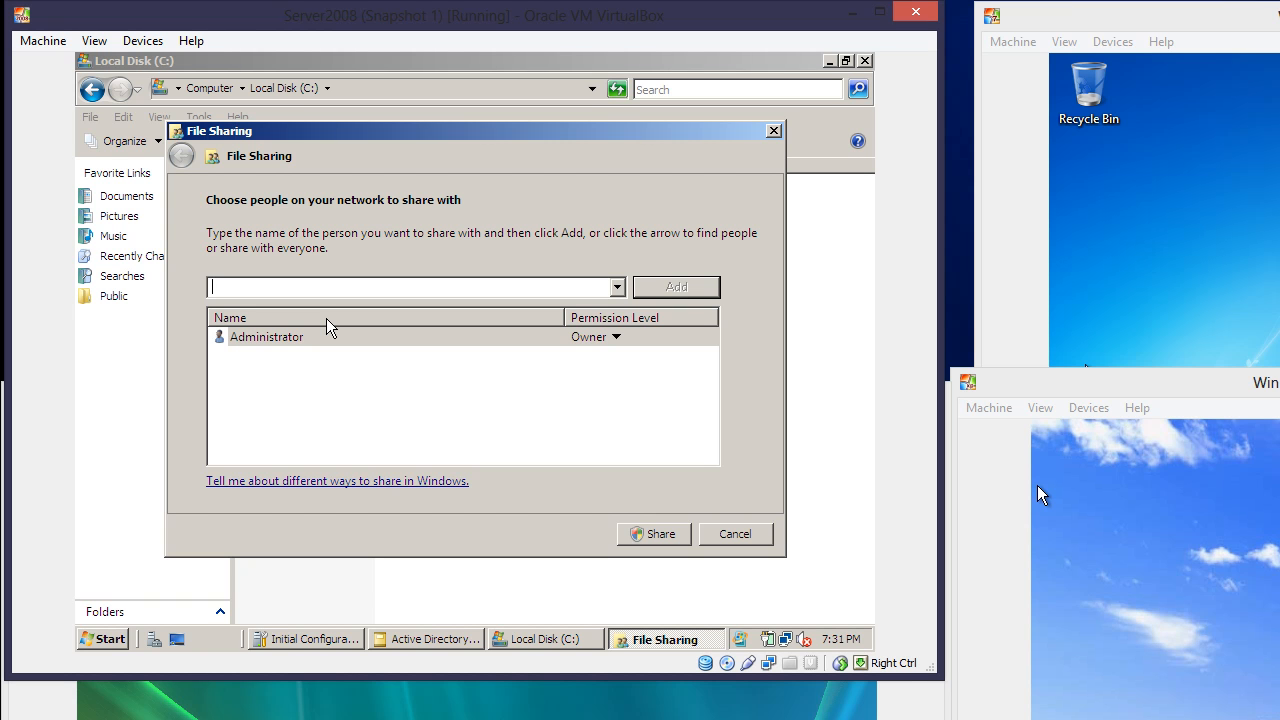
Share User Profiles with Everyone at Co-owner permission level
left_click(616, 287)
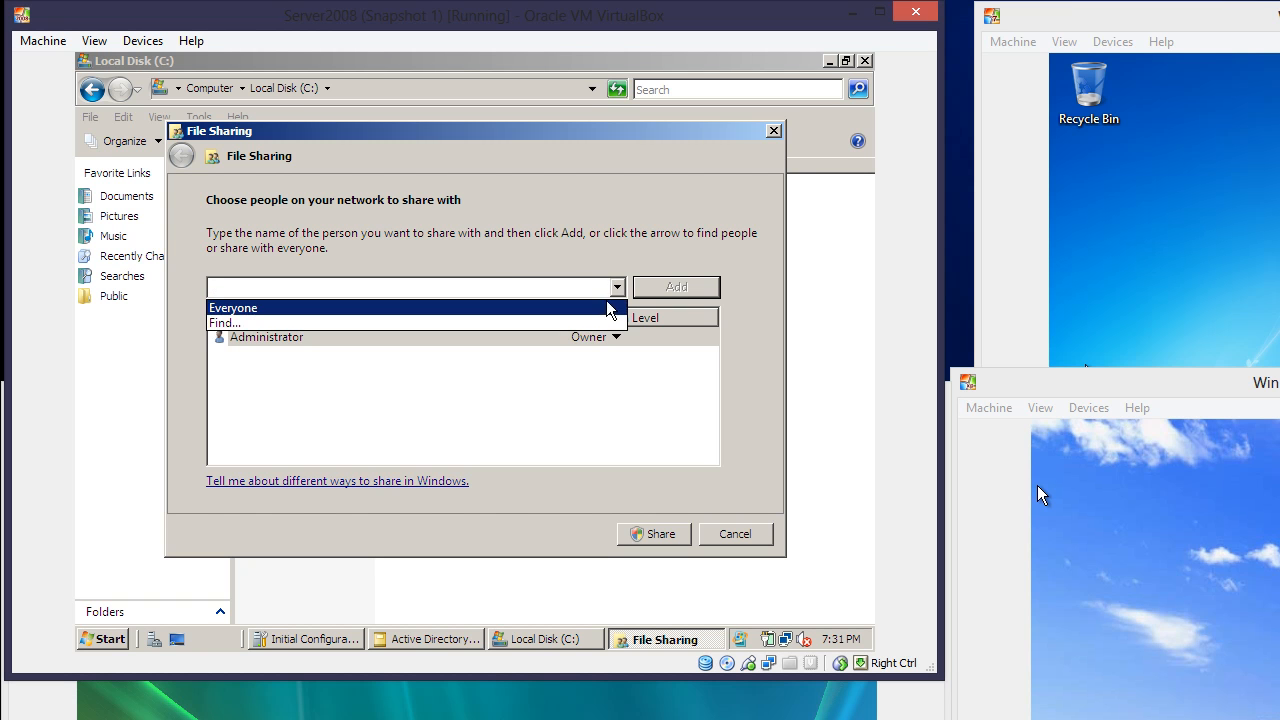
left_click(606, 305)
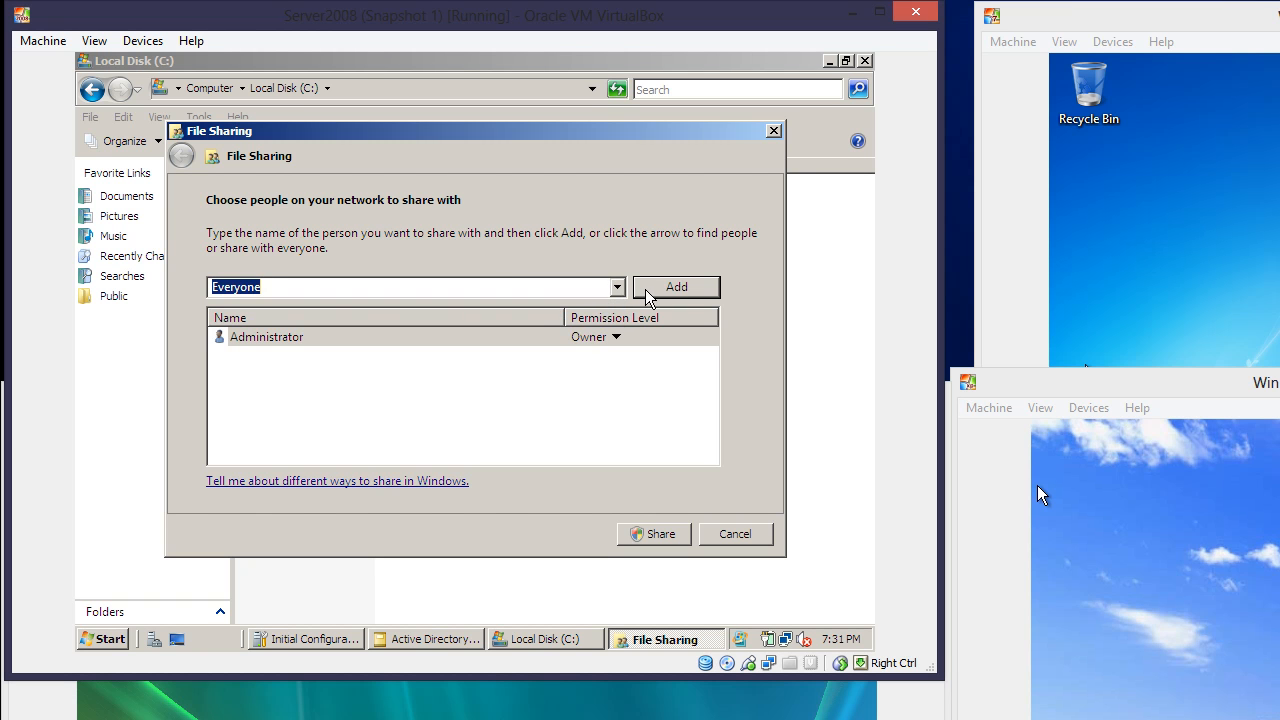
left_click(645, 294)
left_click(618, 357)
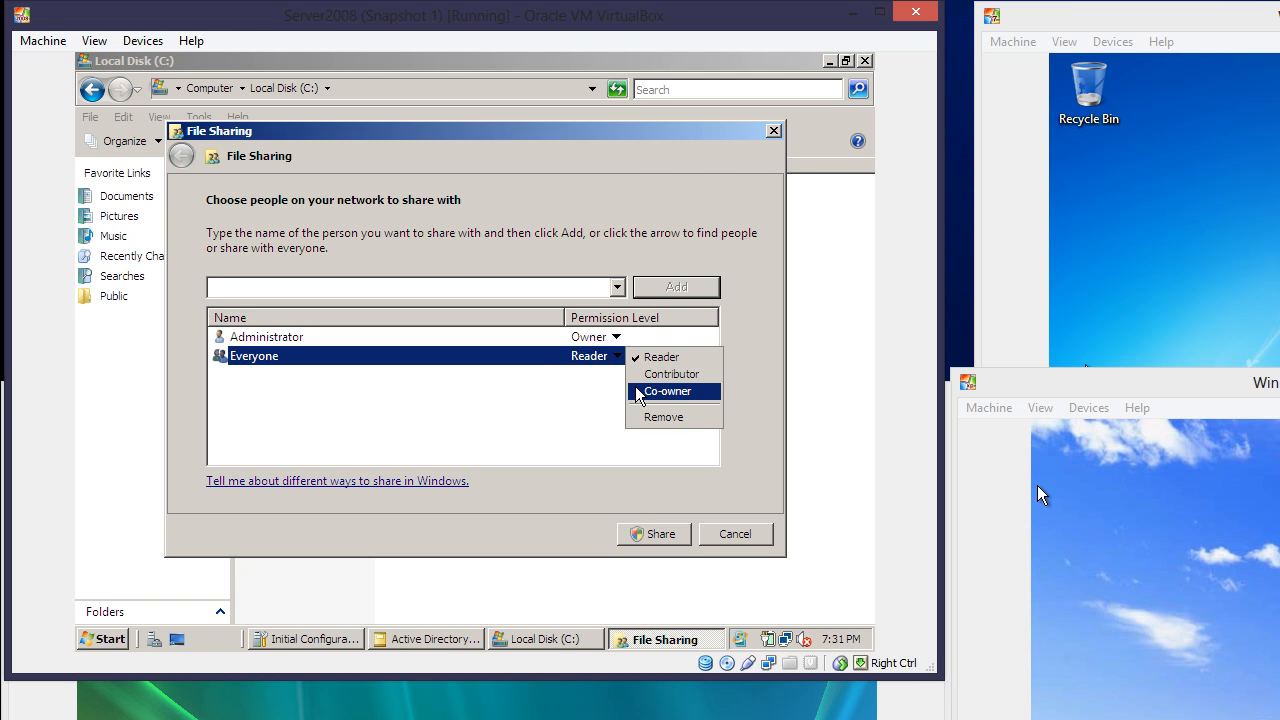
left_click(638, 392)
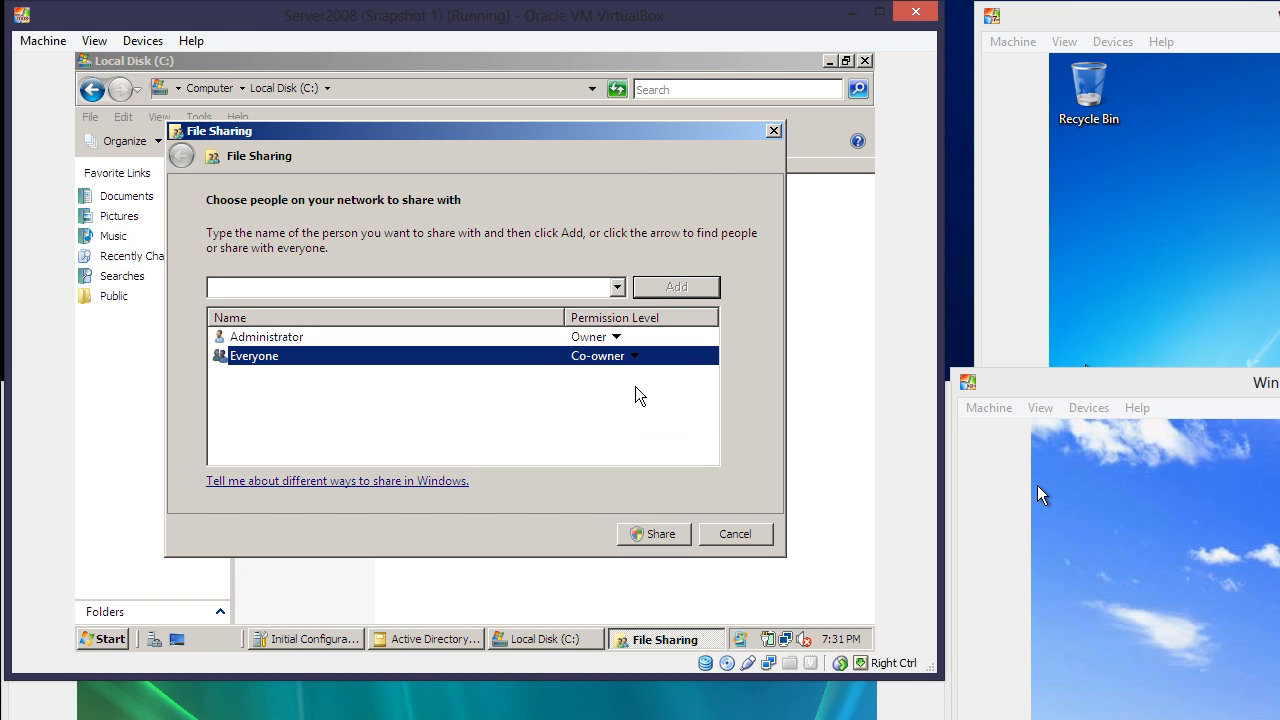
left_click(650, 535)
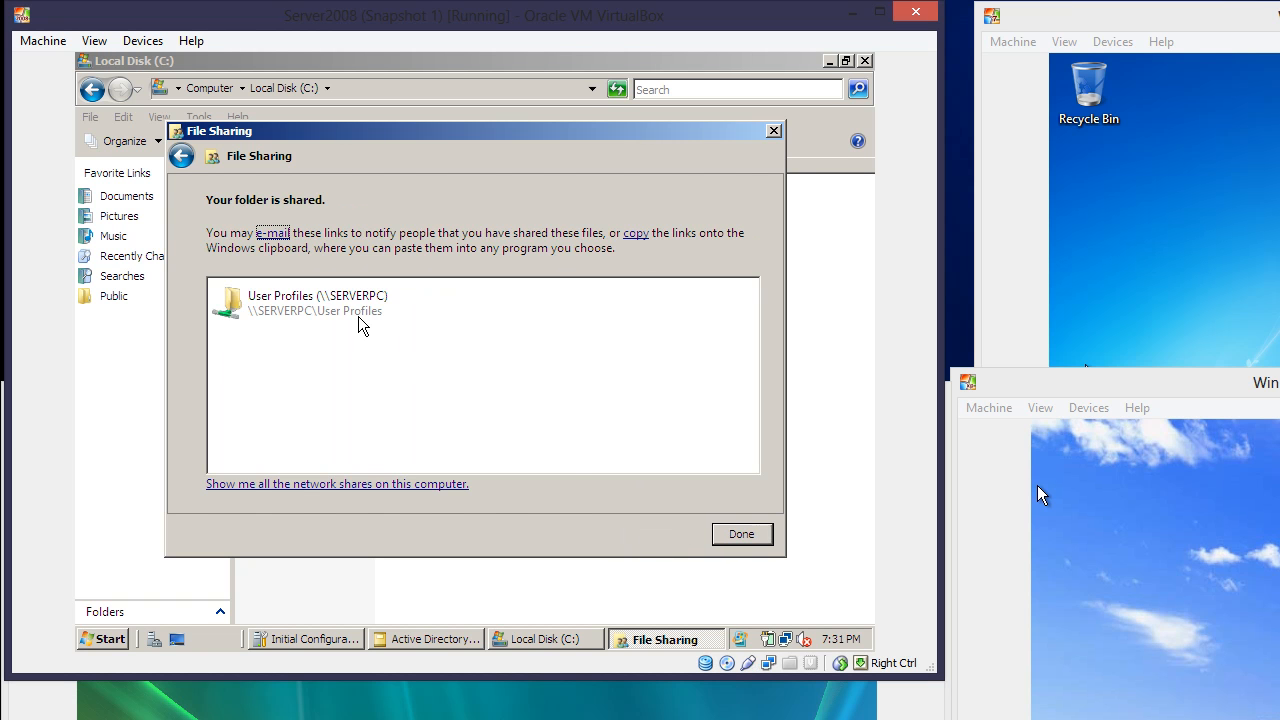
left_click(735, 533)
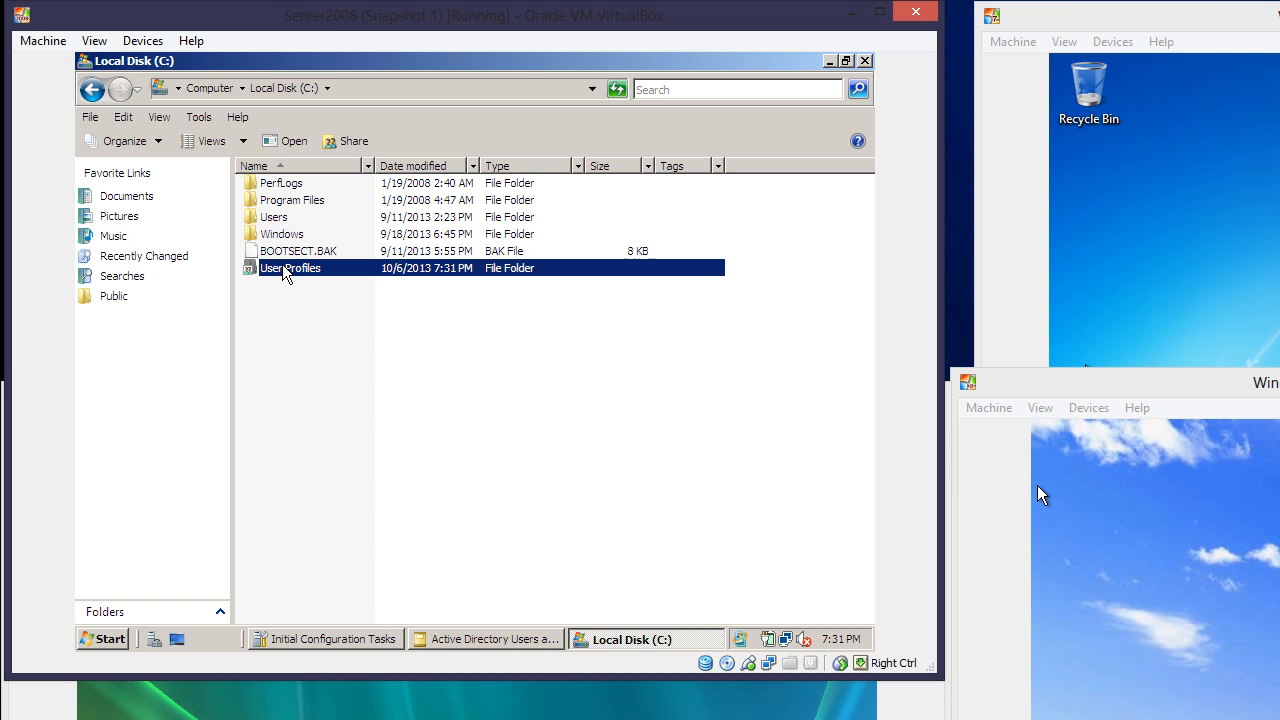
Copy the \\SERVERPC\User Profiles network path from the Sharing tab, then return to Active Directory Users and Computers
mouse_move(286, 270)
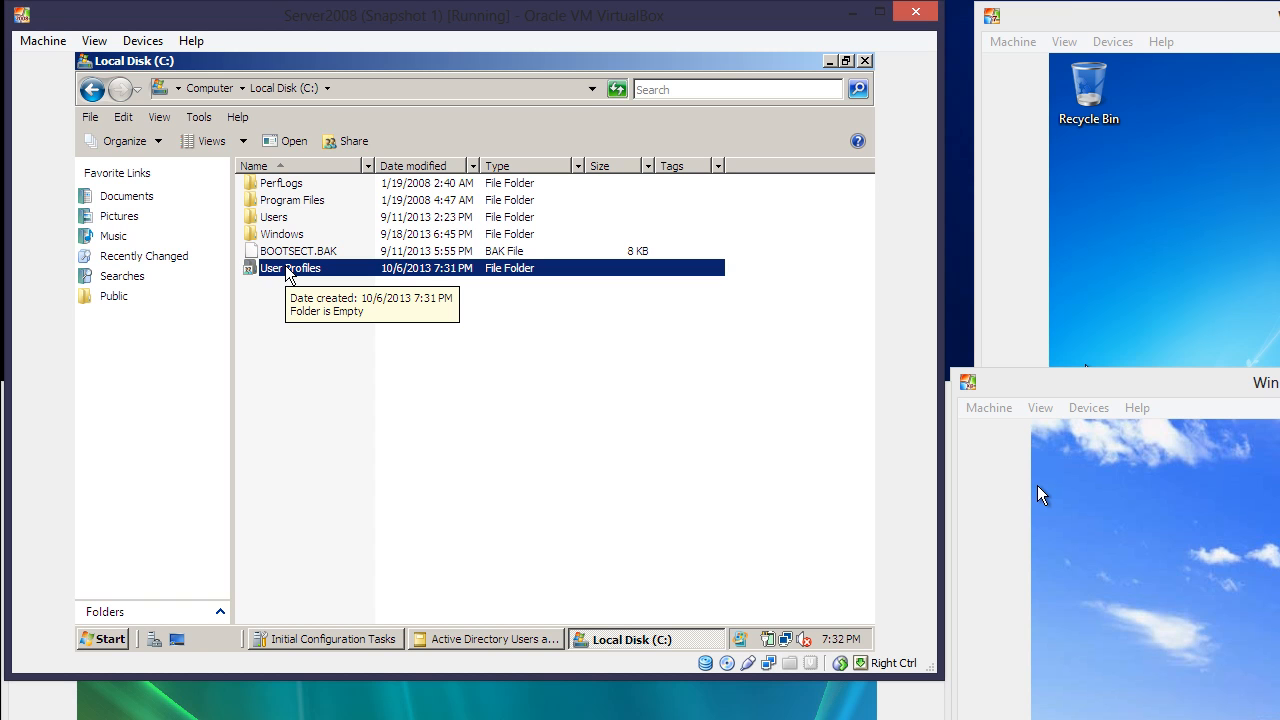
right_click(286, 272)
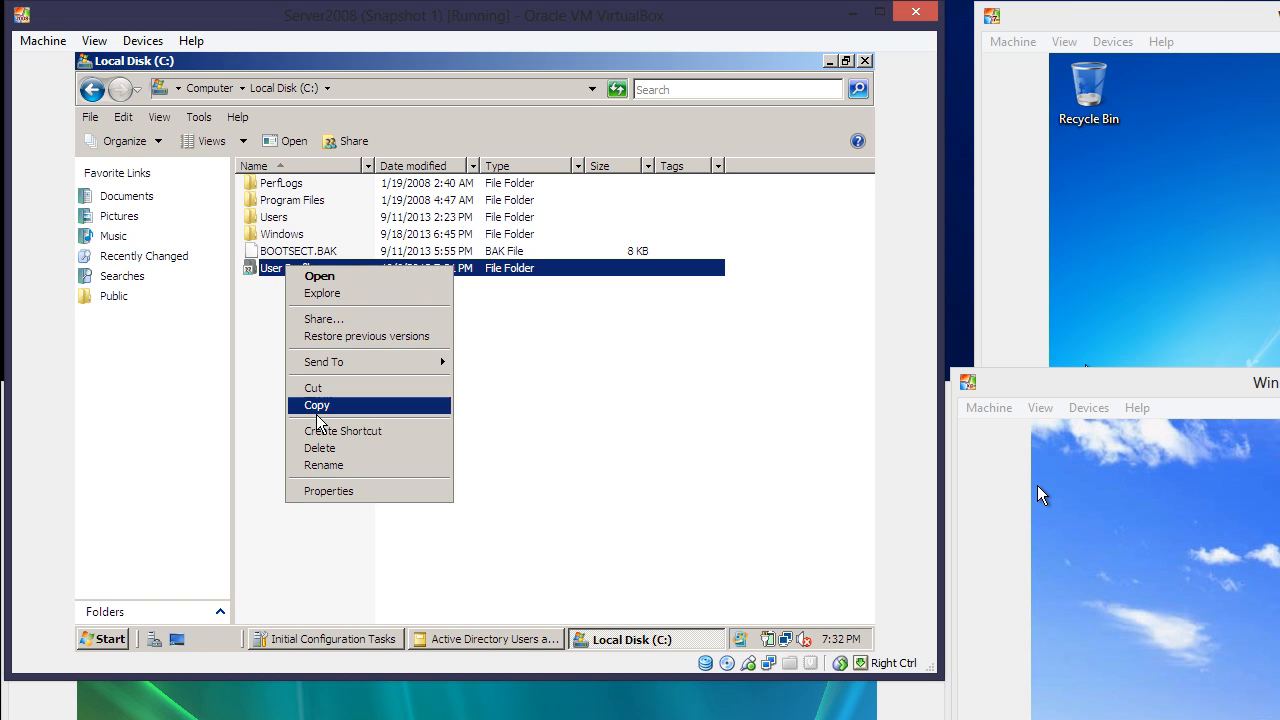
left_click(327, 490)
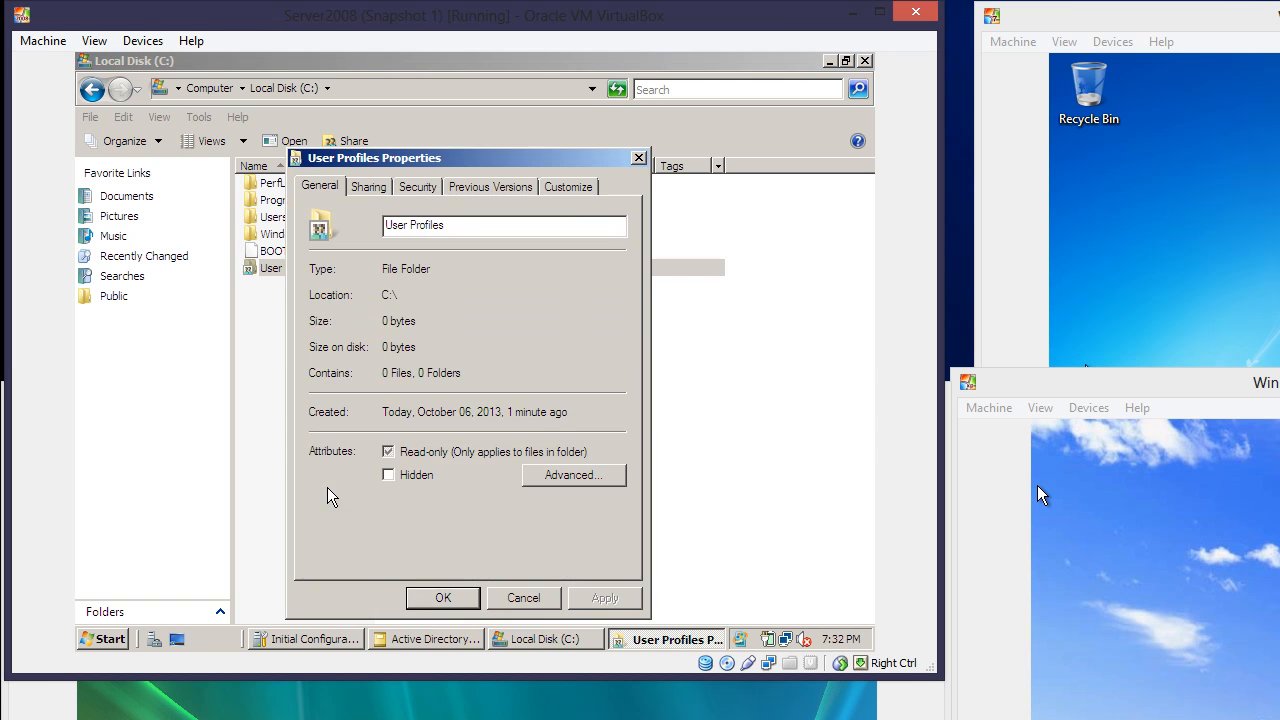
left_click(372, 189)
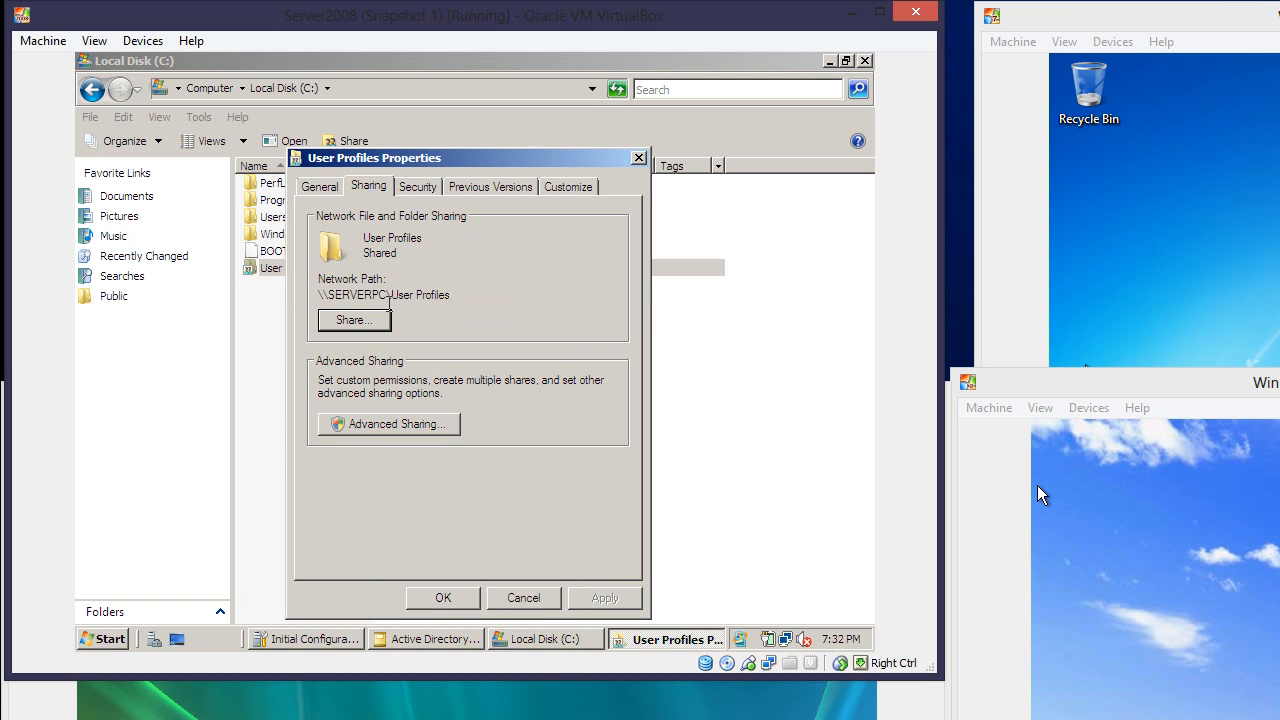
left_click_drag(455, 297, 312, 292)
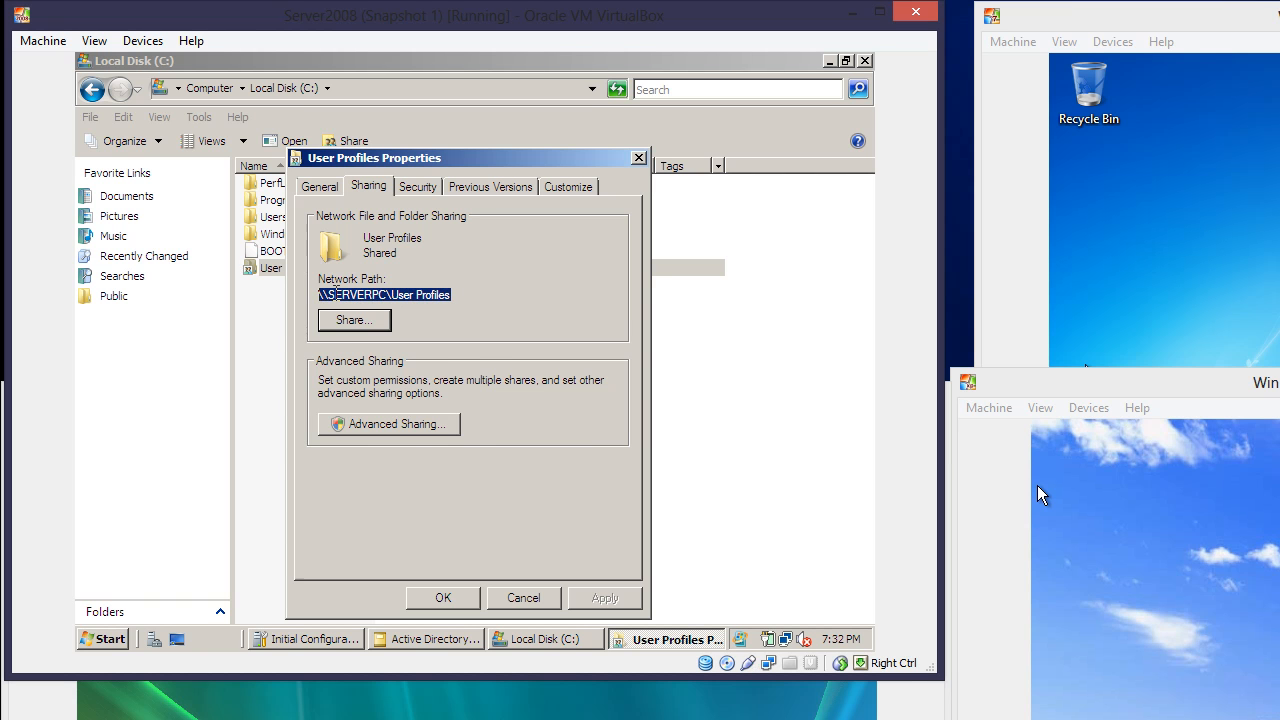
right_click(336, 293)
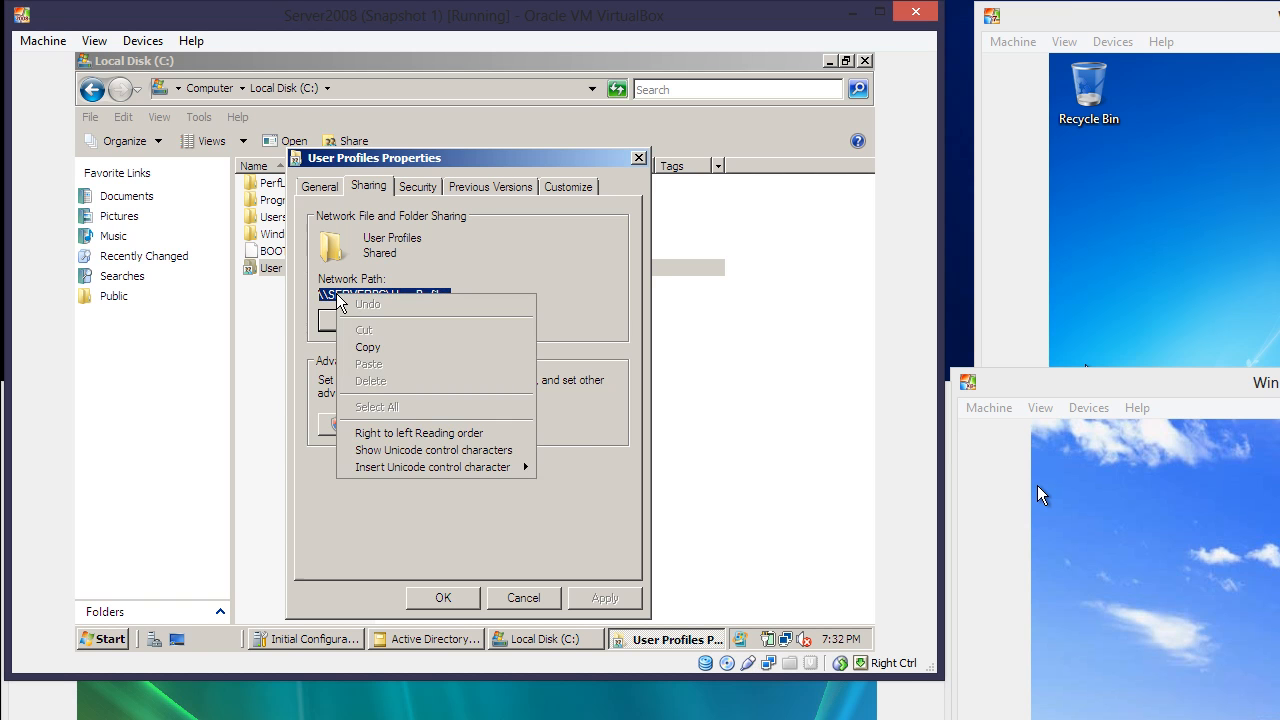
left_click(364, 348)
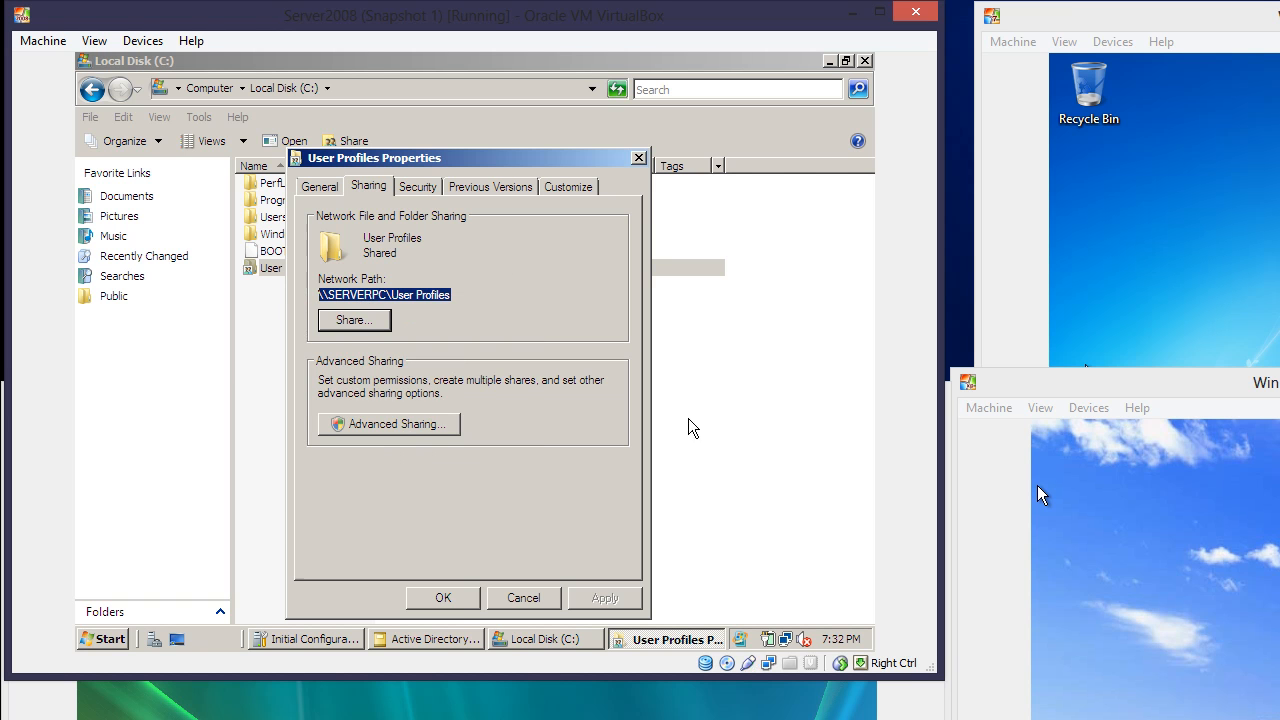
left_click(430, 640)
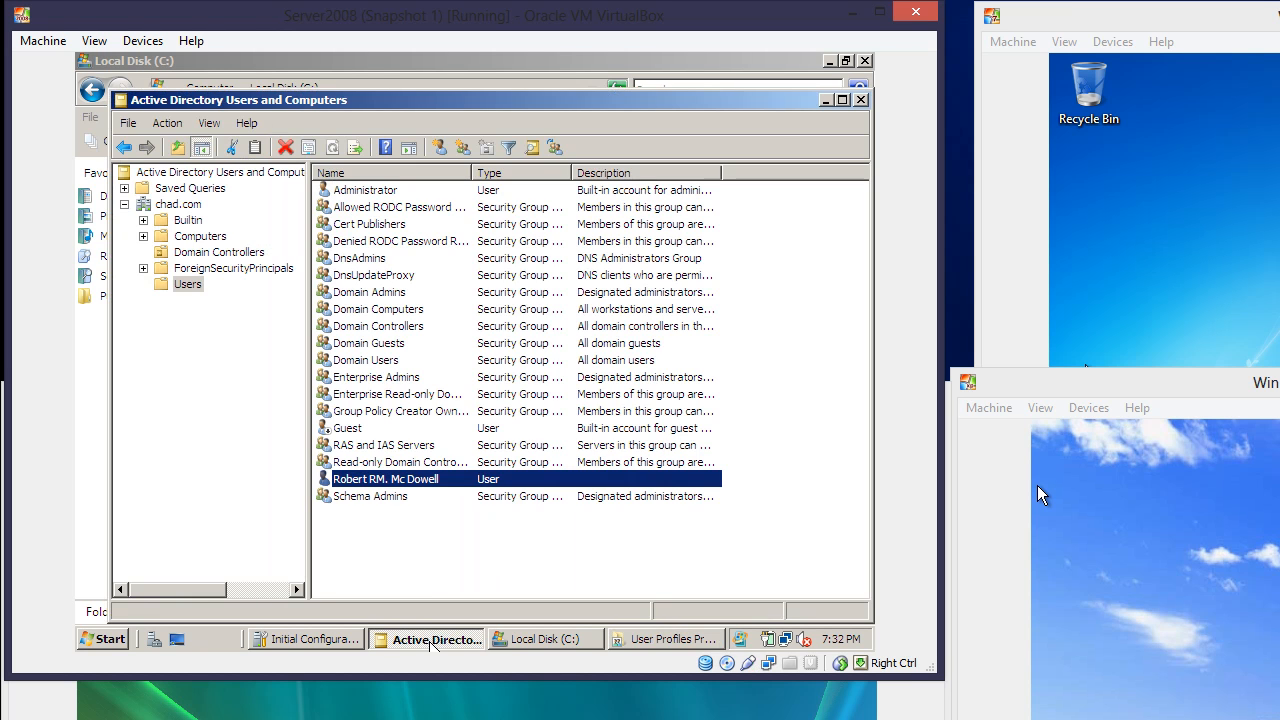
right_click(414, 485)
Set the user's profile path to \\SERVERPC\User Profiles\%unername% and save it
left_click(462, 446)
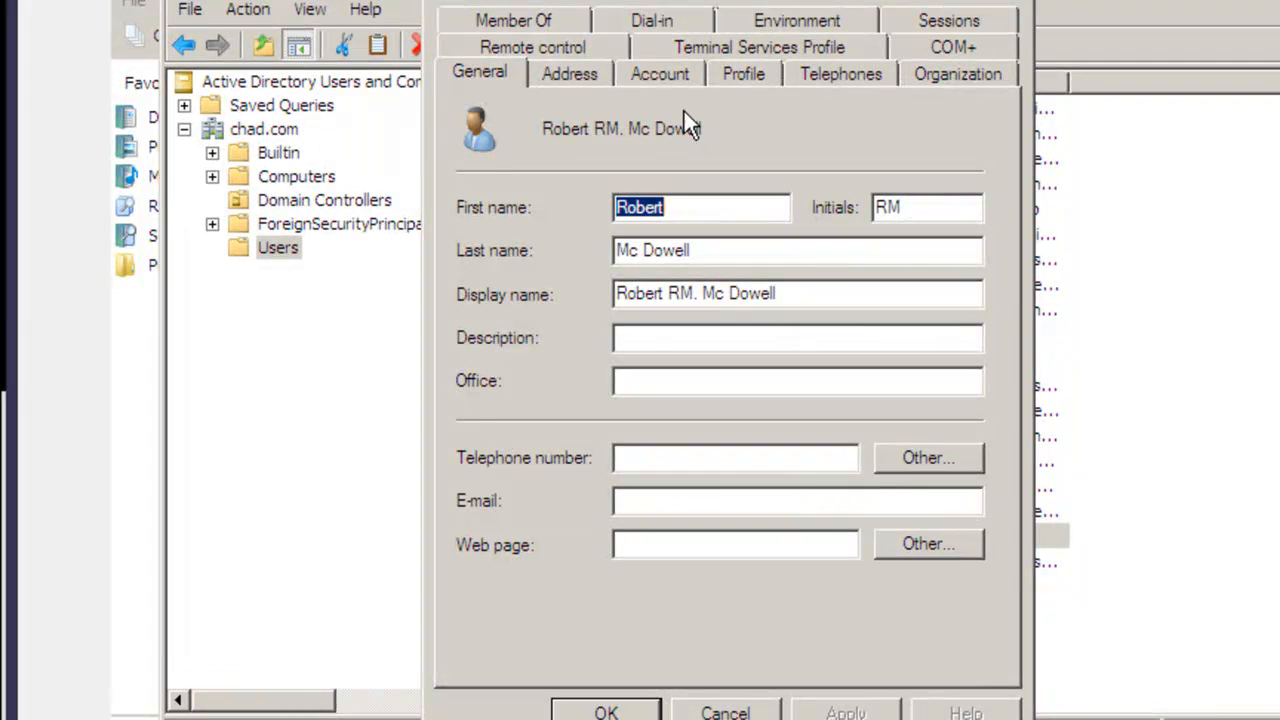
left_click(740, 76)
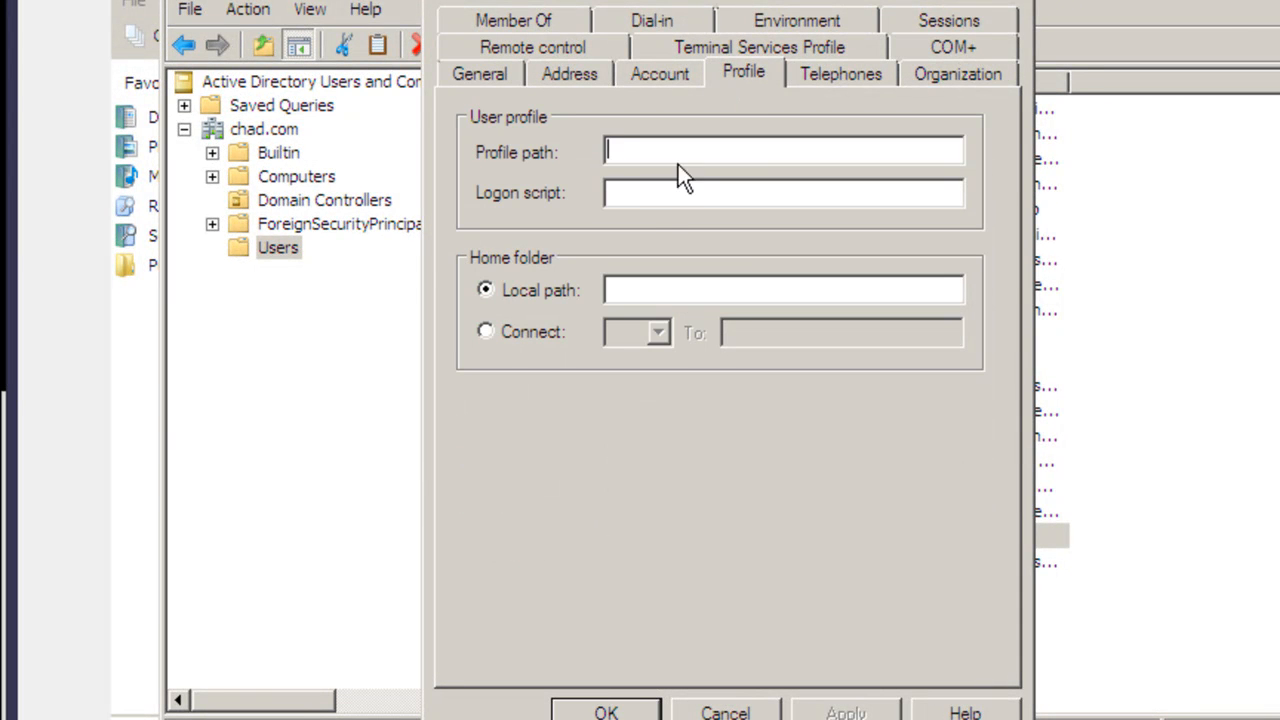
left_click(637, 154)
key("ctrl+v")
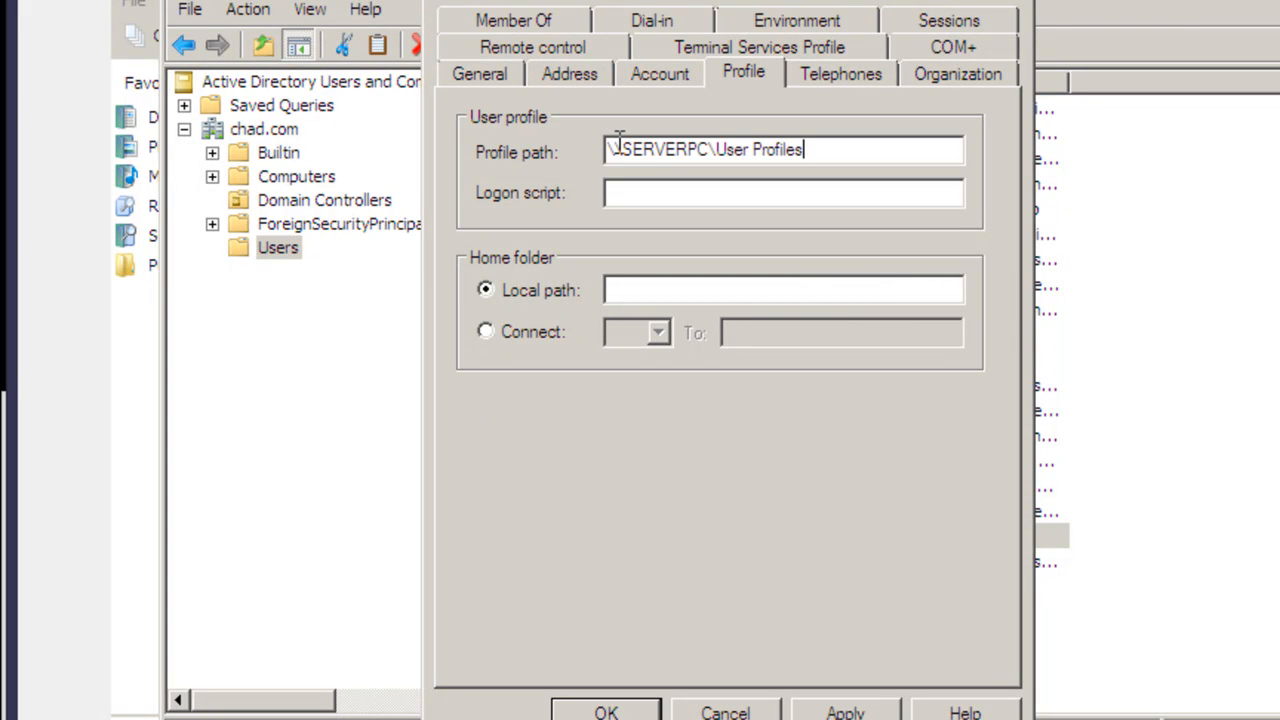
type("\\")
type("%un")
type("ername")
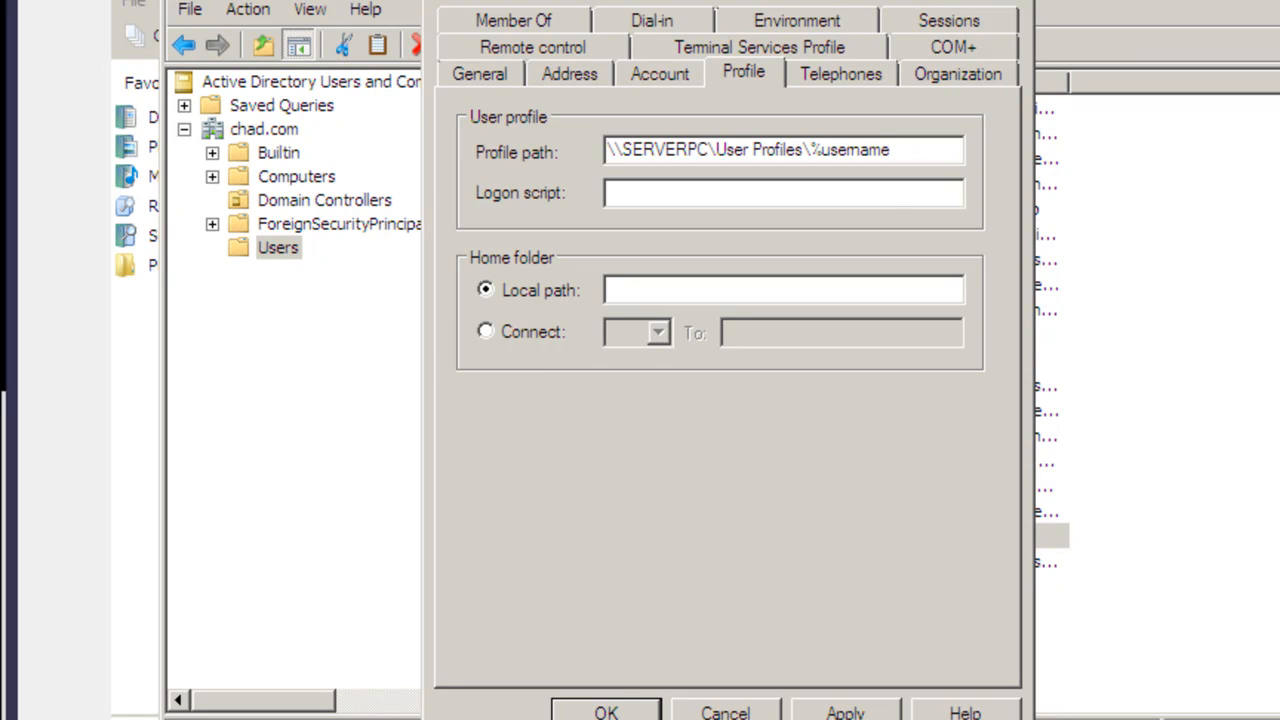
type("%")
left_click(838, 710)
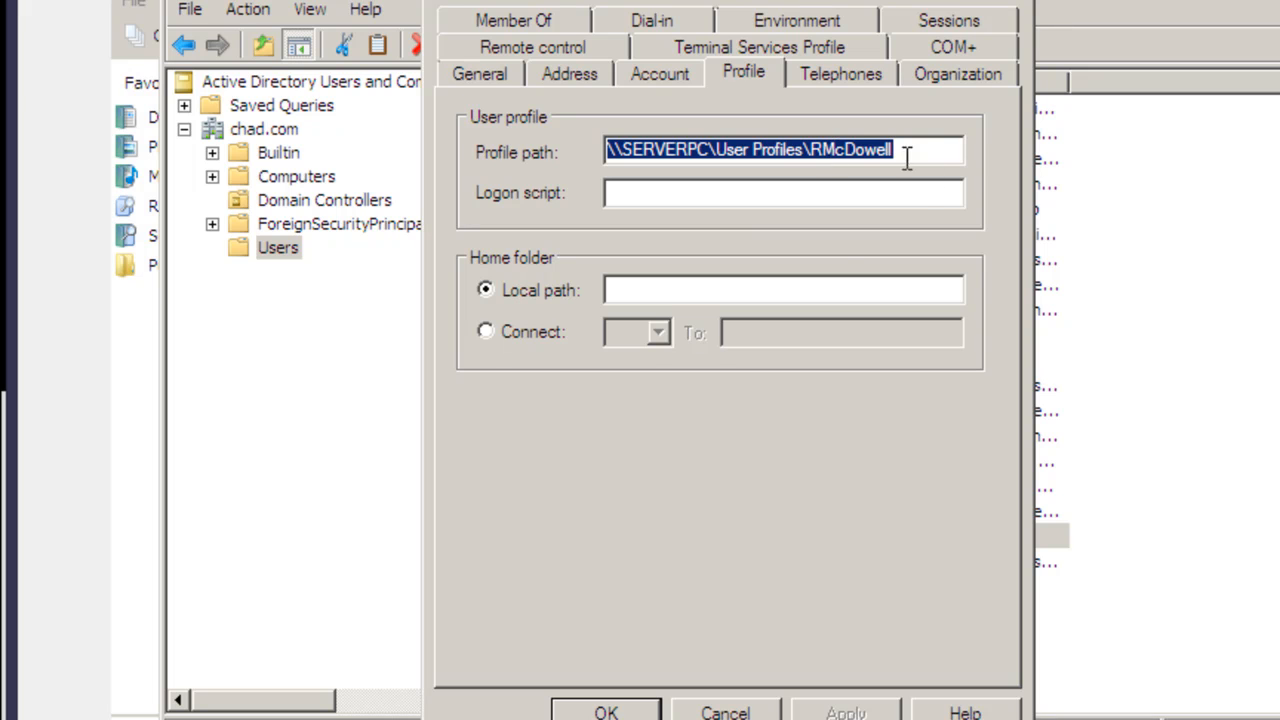
left_click(606, 710)
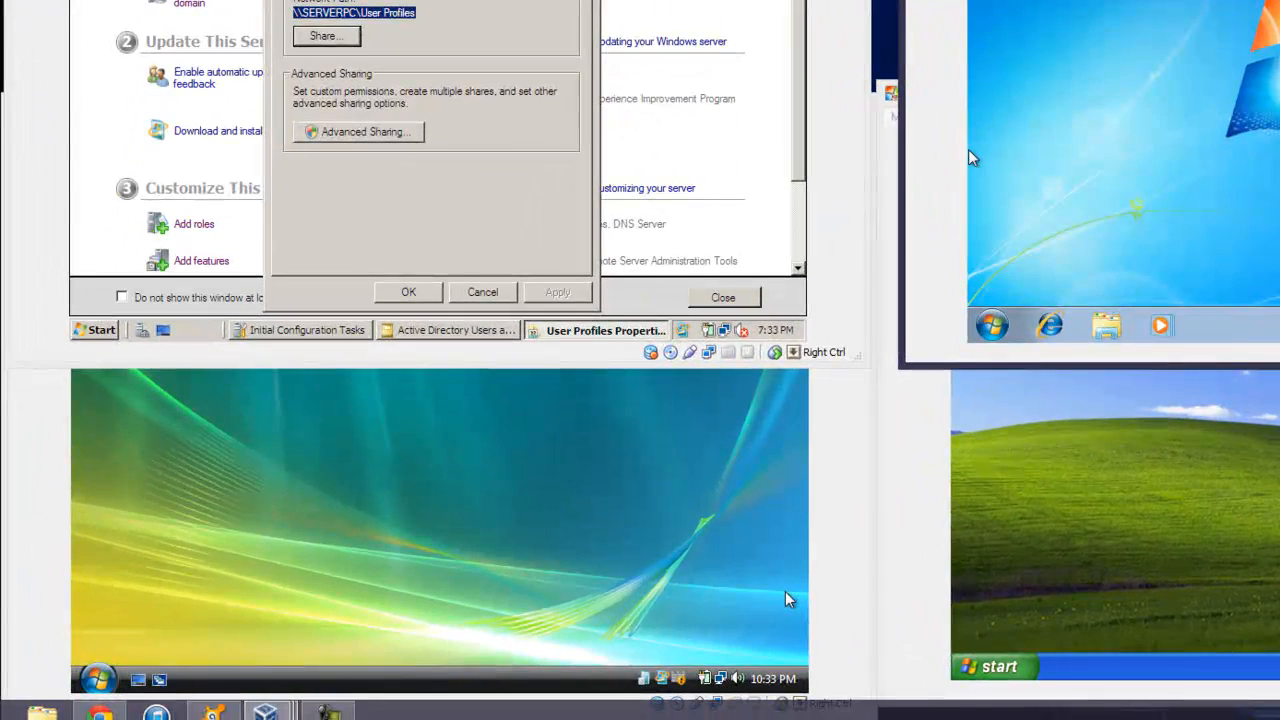
Log off the Vista Administrator session through the Start menu's power options
left_click(765, 476)
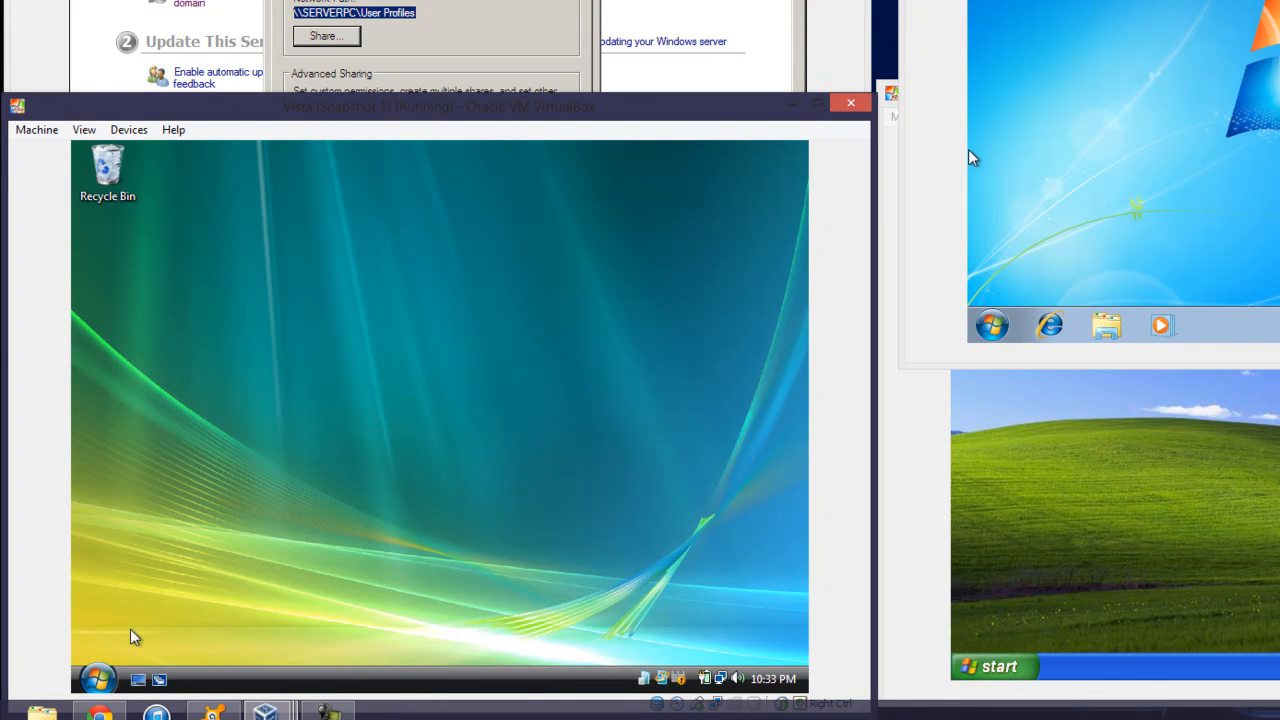
left_click(97, 679)
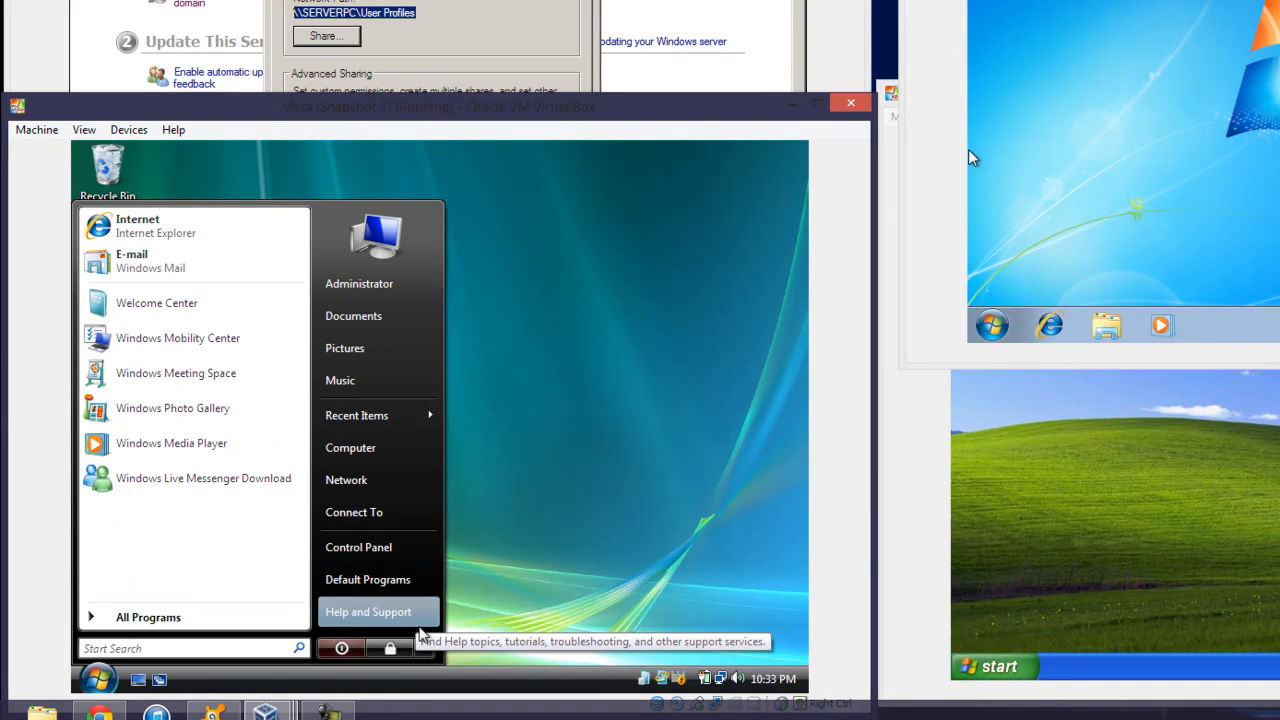
left_click(424, 647)
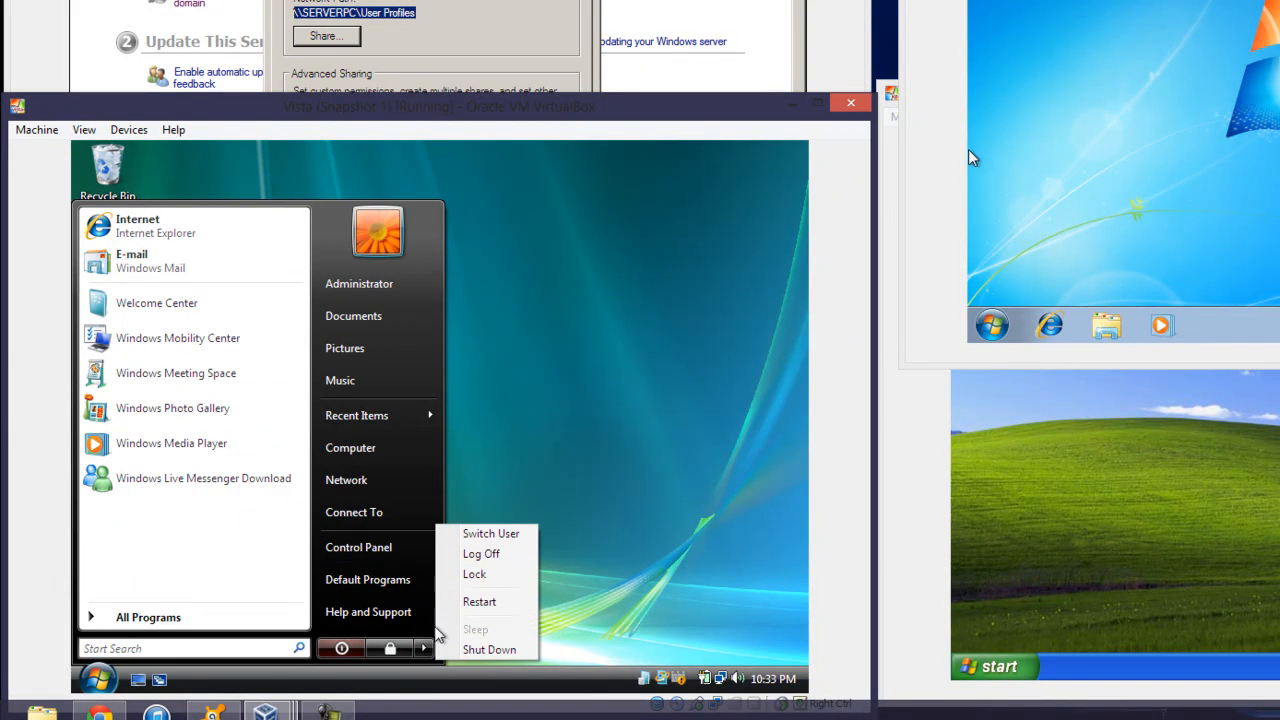
left_click(477, 556)
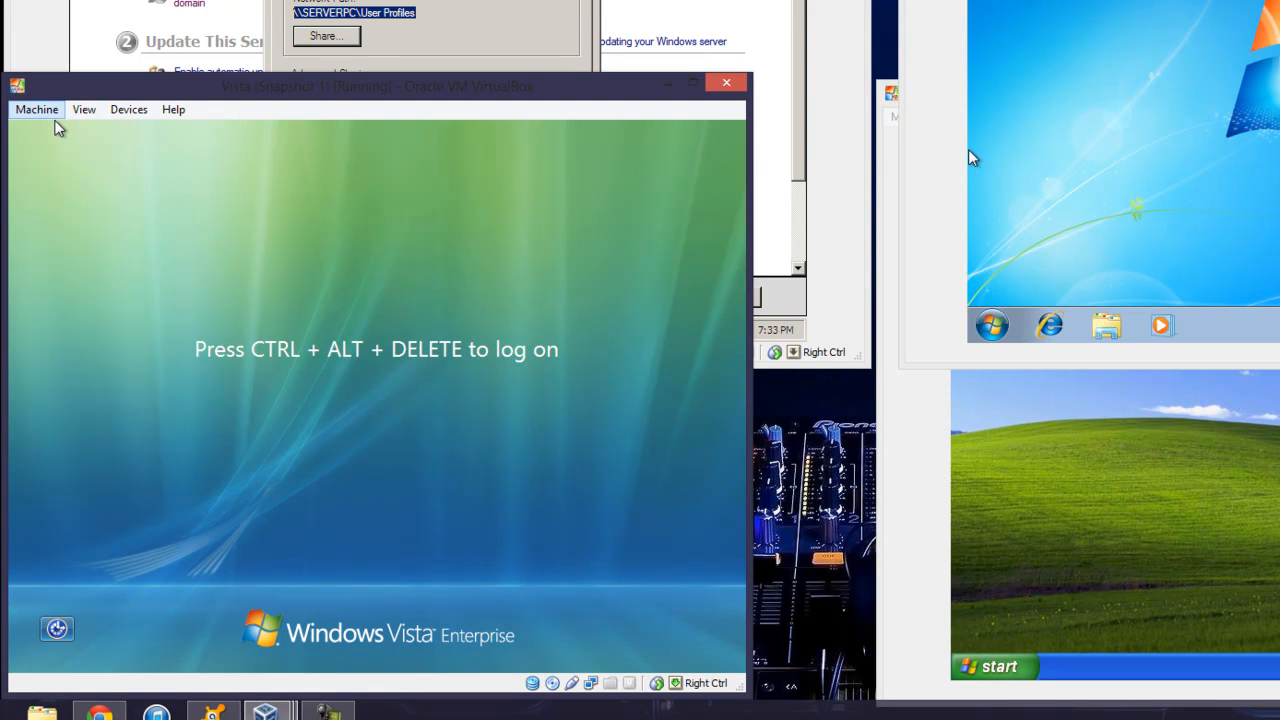
Sign in to CHAD as the new domain user via Ctrl-Alt-Del and Other User
left_click(36, 109)
left_click(83, 249)
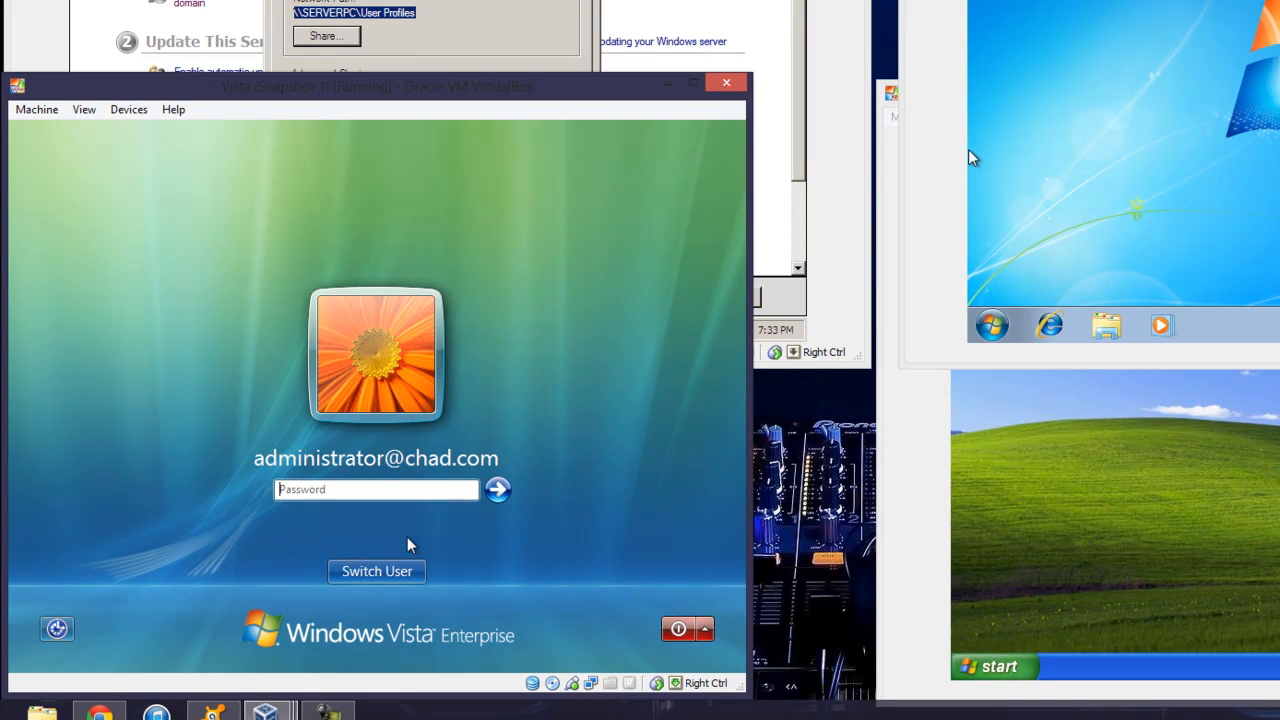
left_click(408, 572)
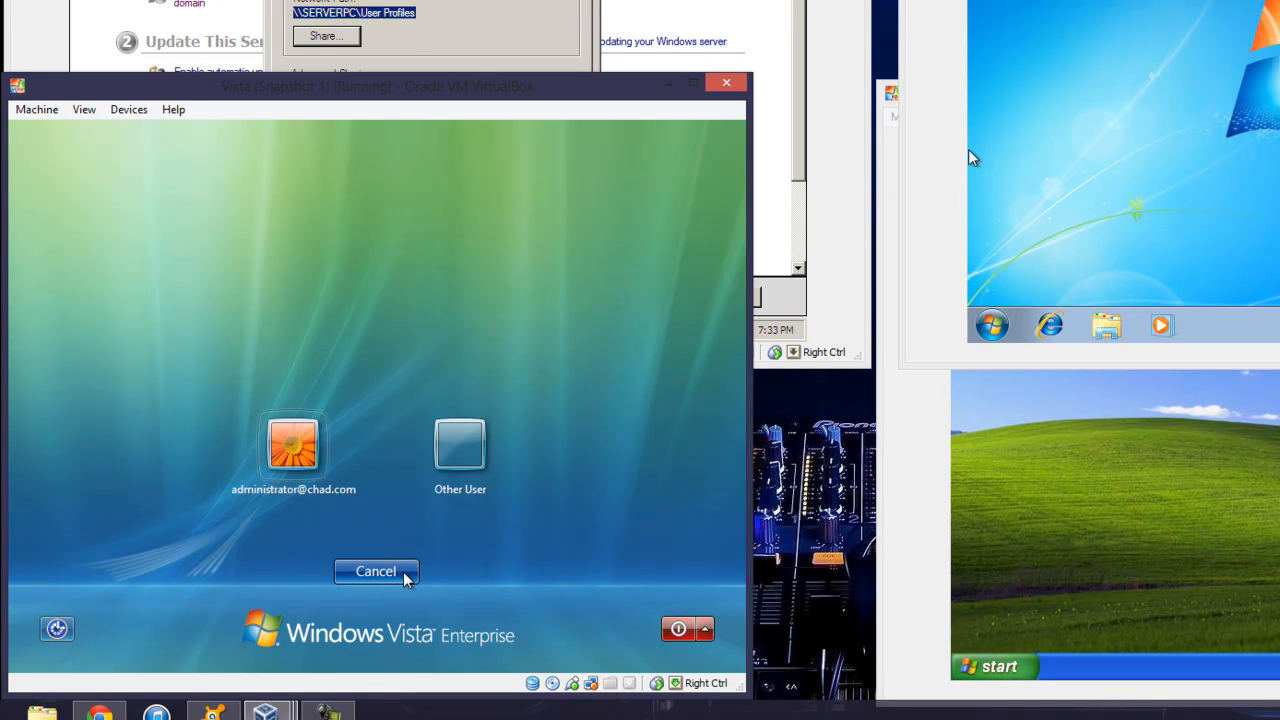
left_click(448, 466)
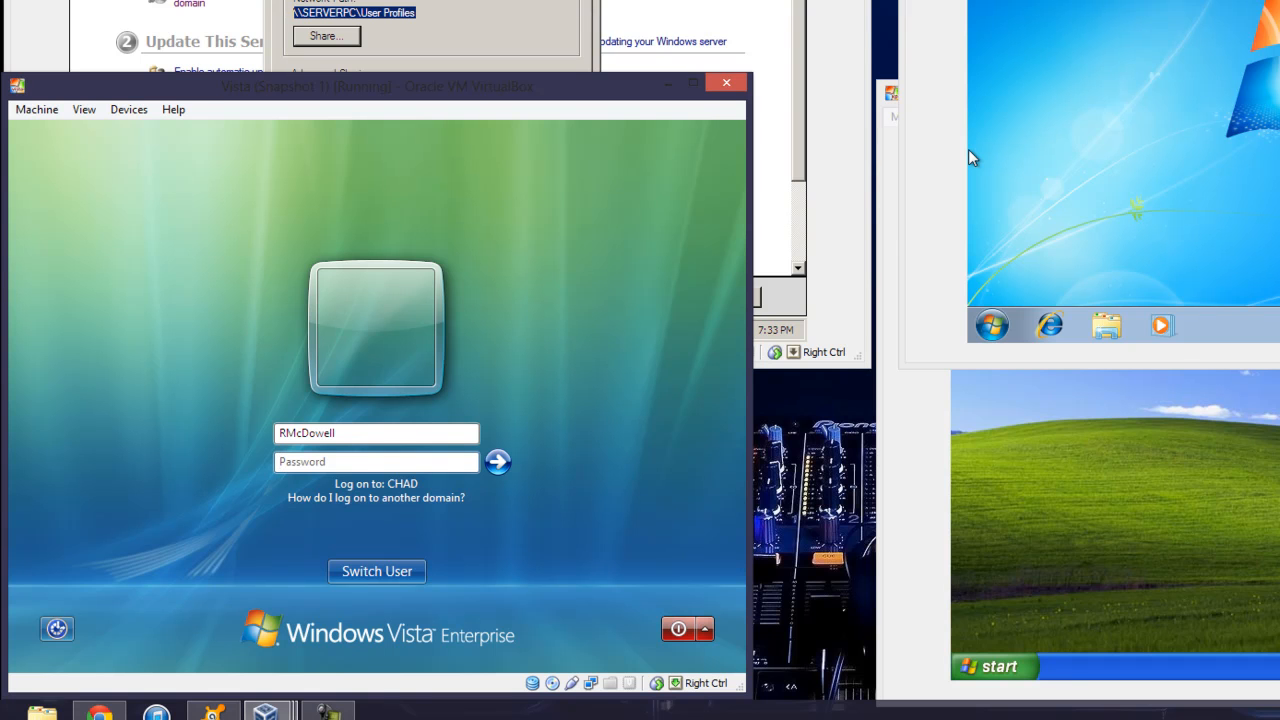
type("p")
key("Return")
left_click_drag(400, 86, 484, 53)
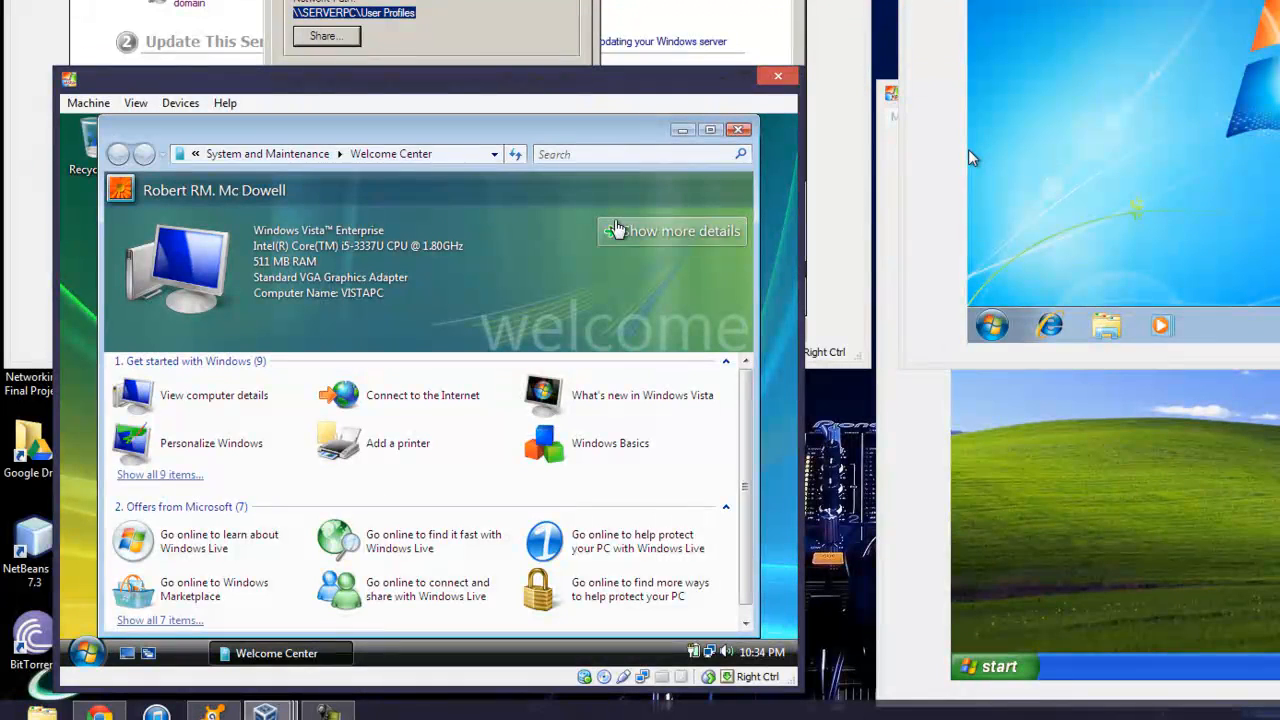
Close the Welcome Center and create a New Folder on the desktop
left_click(738, 130)
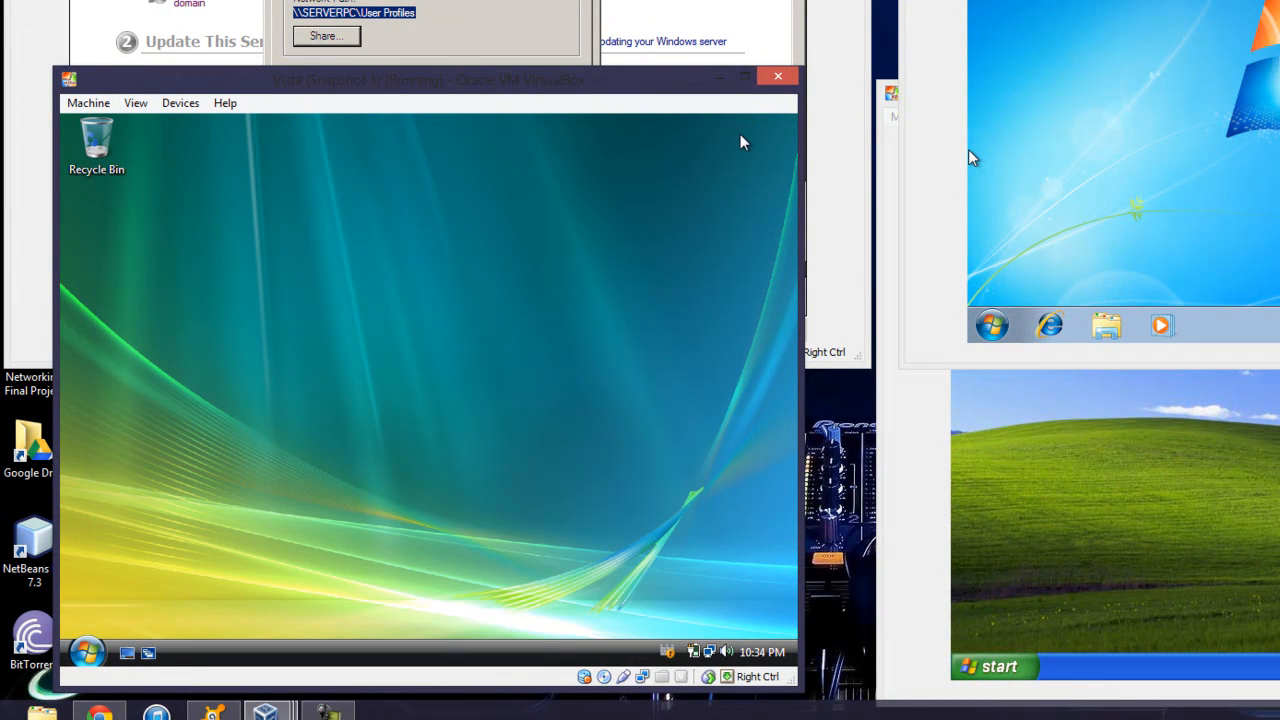
right_click(108, 286)
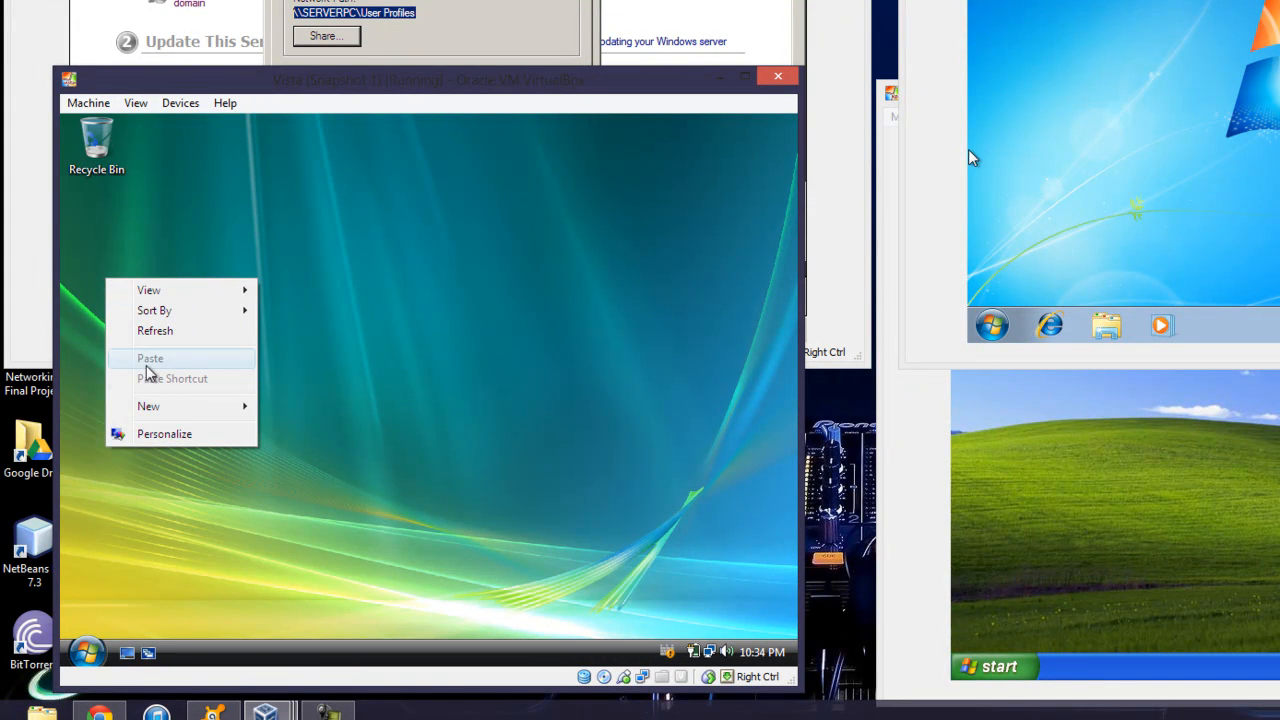
mouse_move(157, 408)
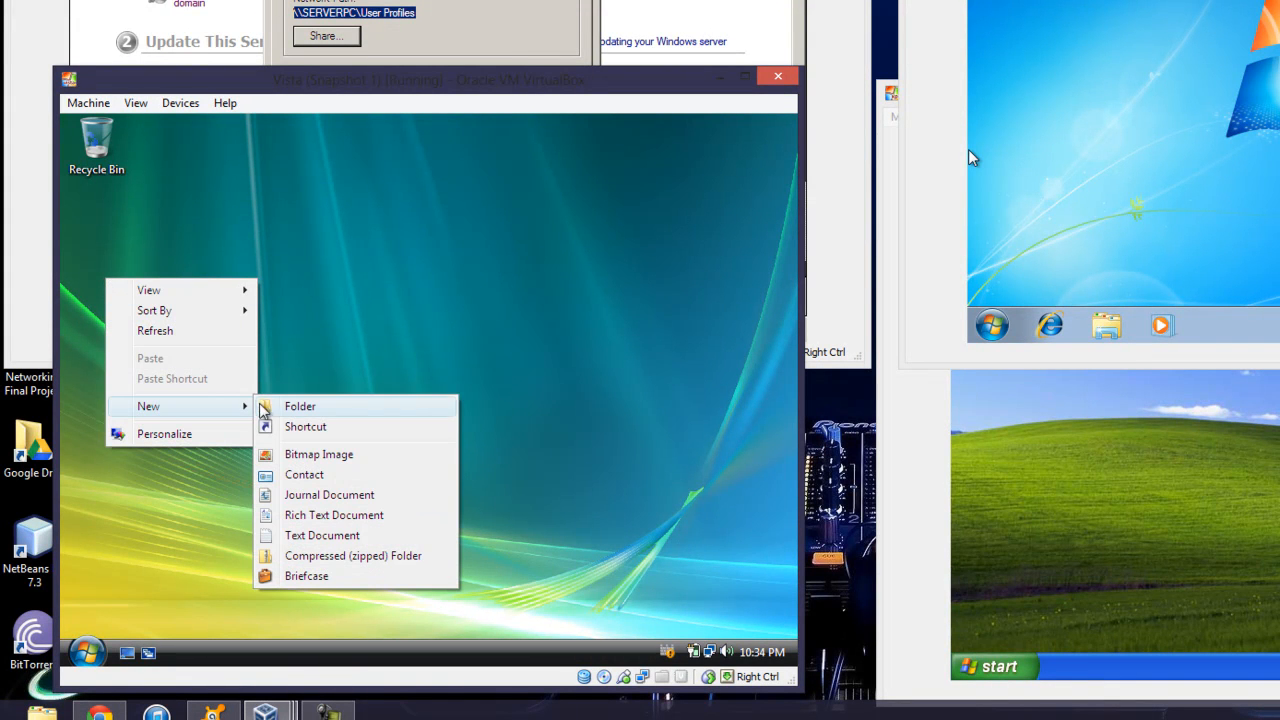
left_click(299, 406)
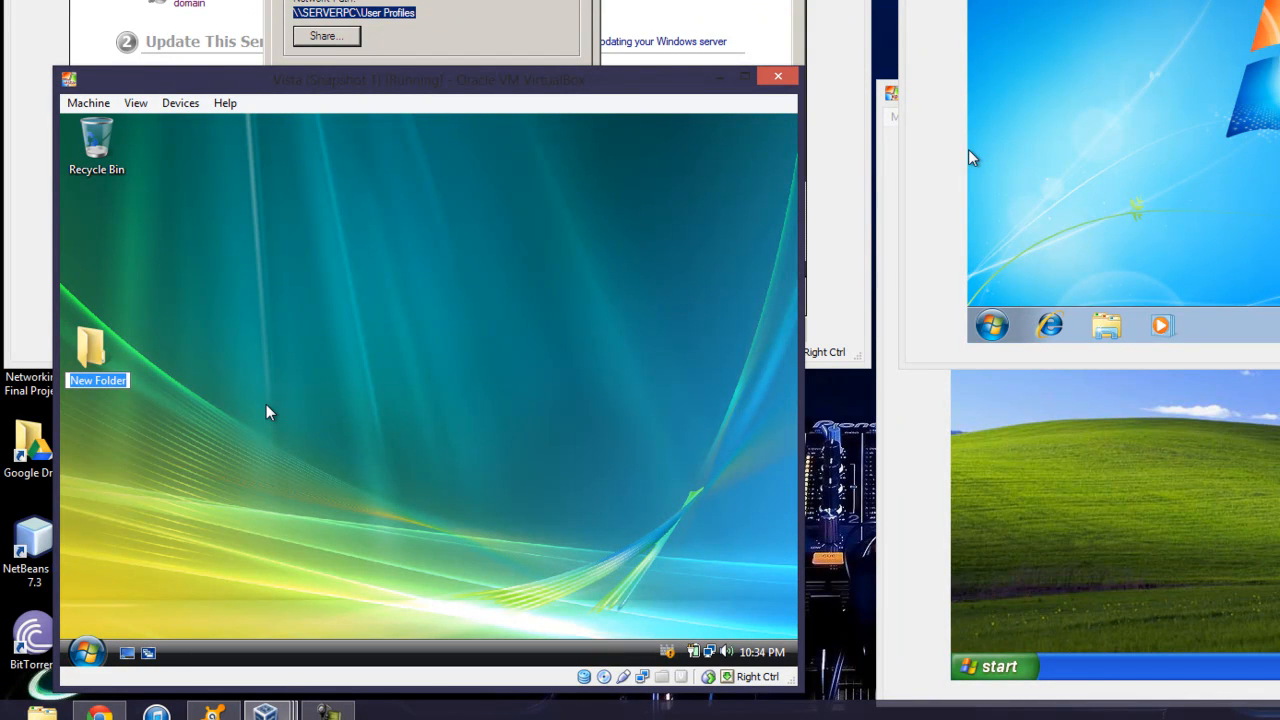
key("Return")
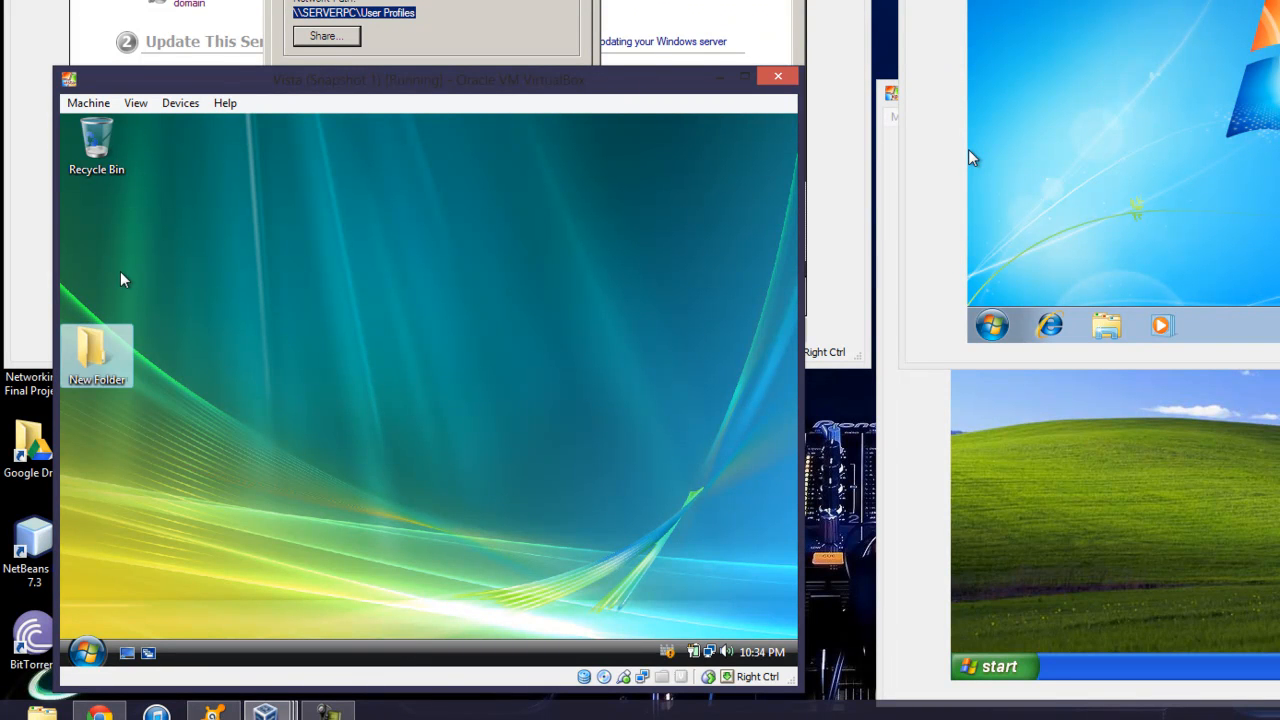
Create a second folder, then delete New Folder (2)
right_click(120, 272)
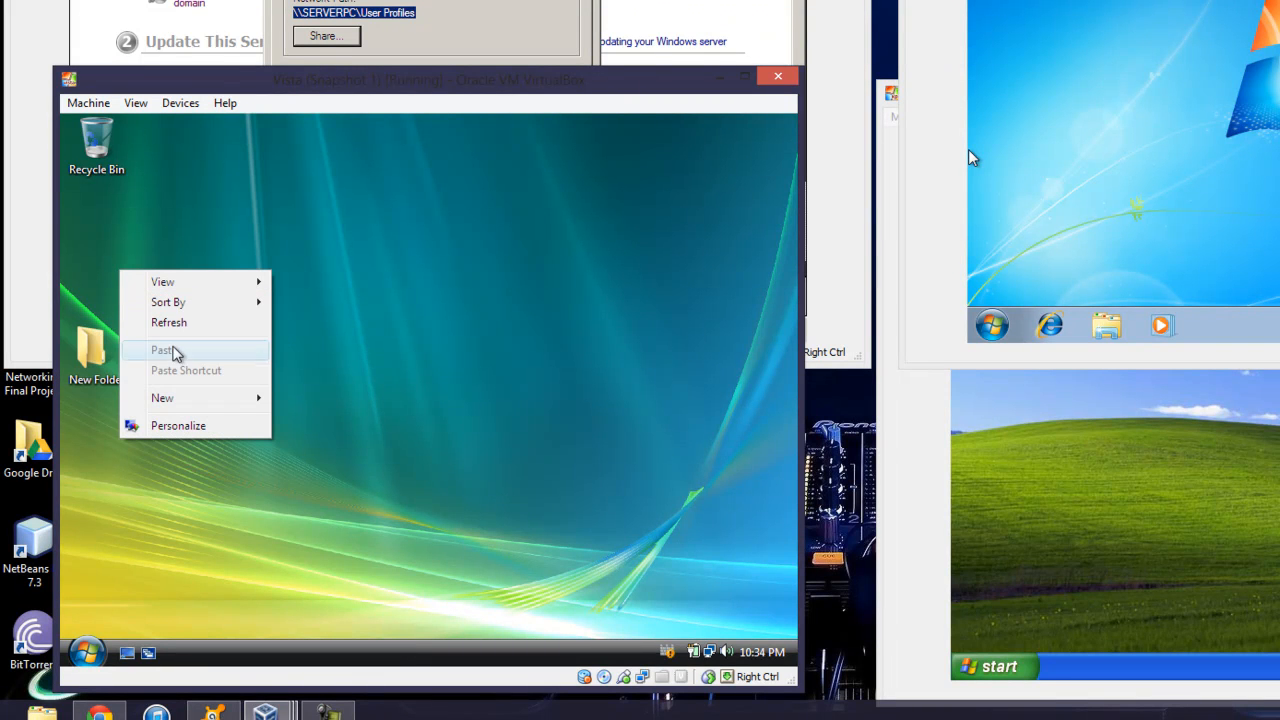
mouse_move(186, 397)
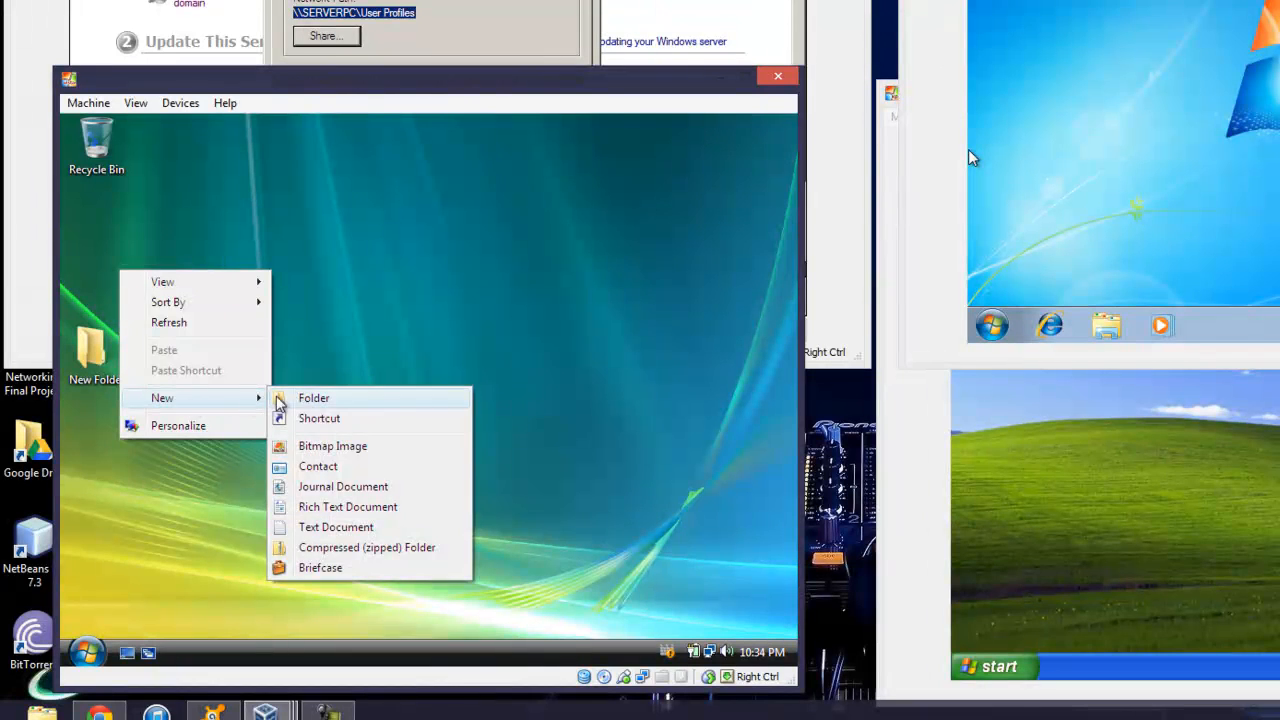
left_click(306, 405)
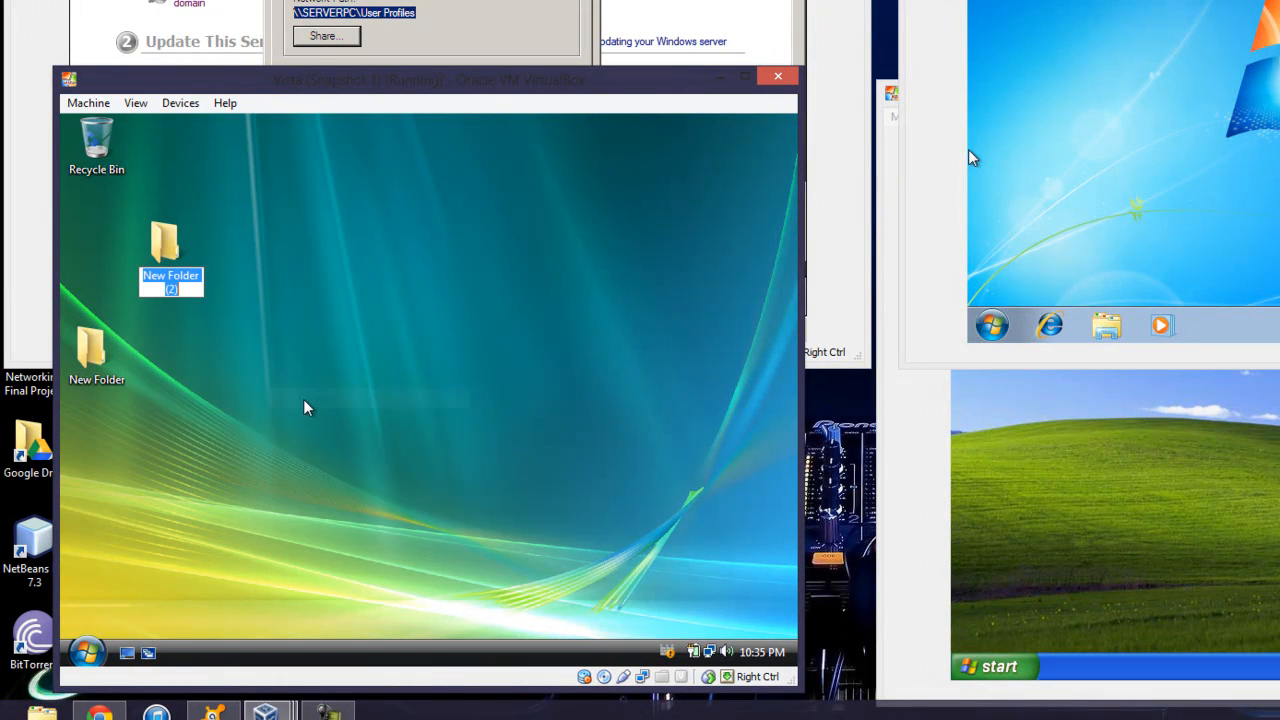
right_click(188, 244)
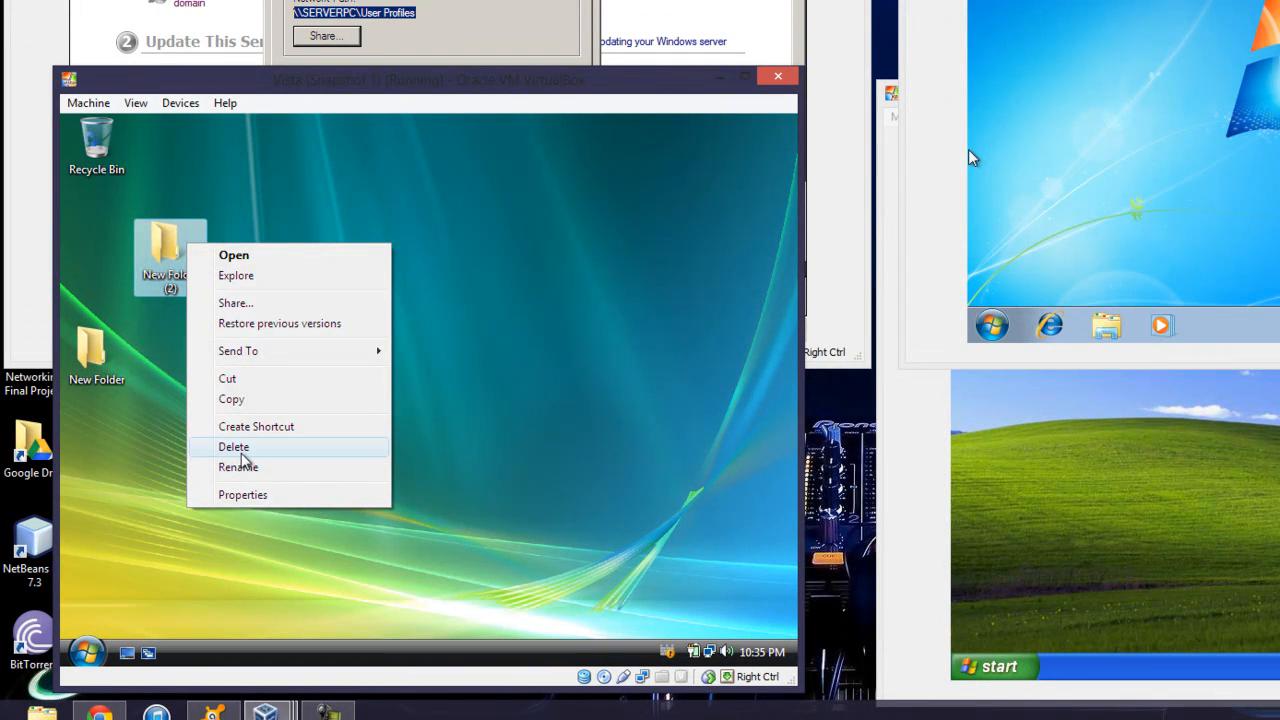
left_click(238, 447)
left_click(473, 458)
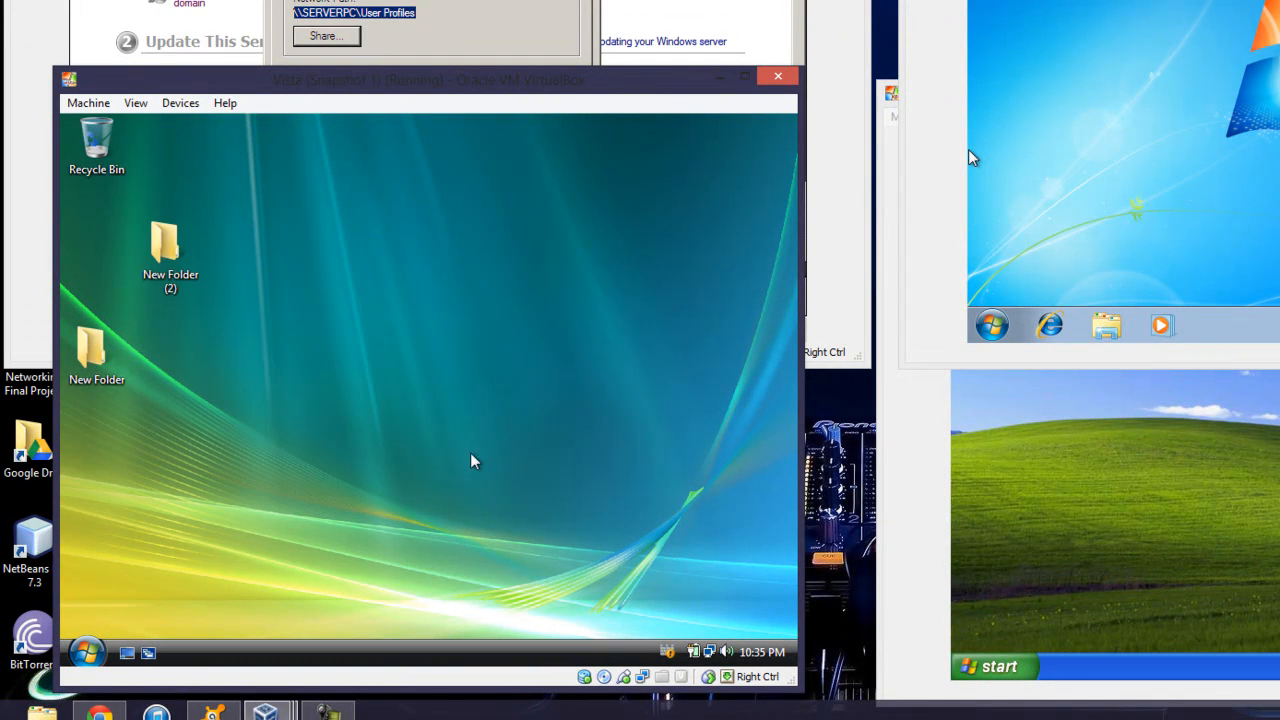
Create a new text document on the desktop
right_click(125, 265)
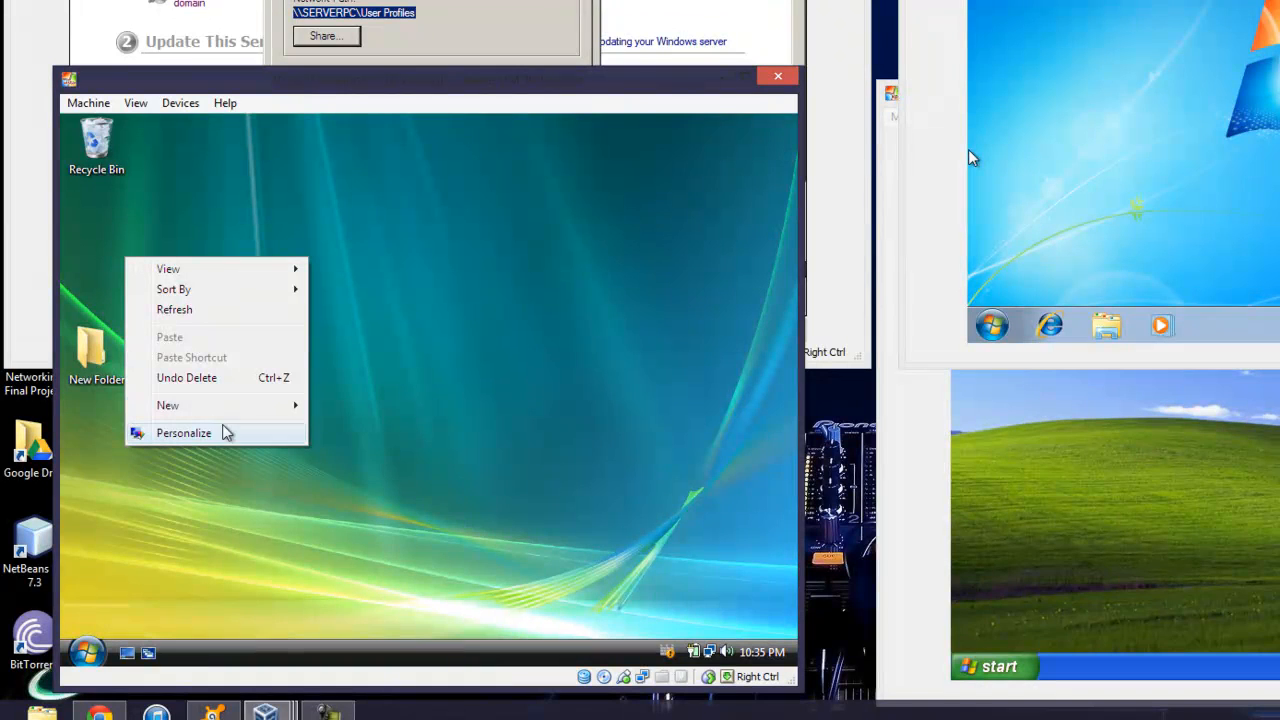
mouse_move(242, 412)
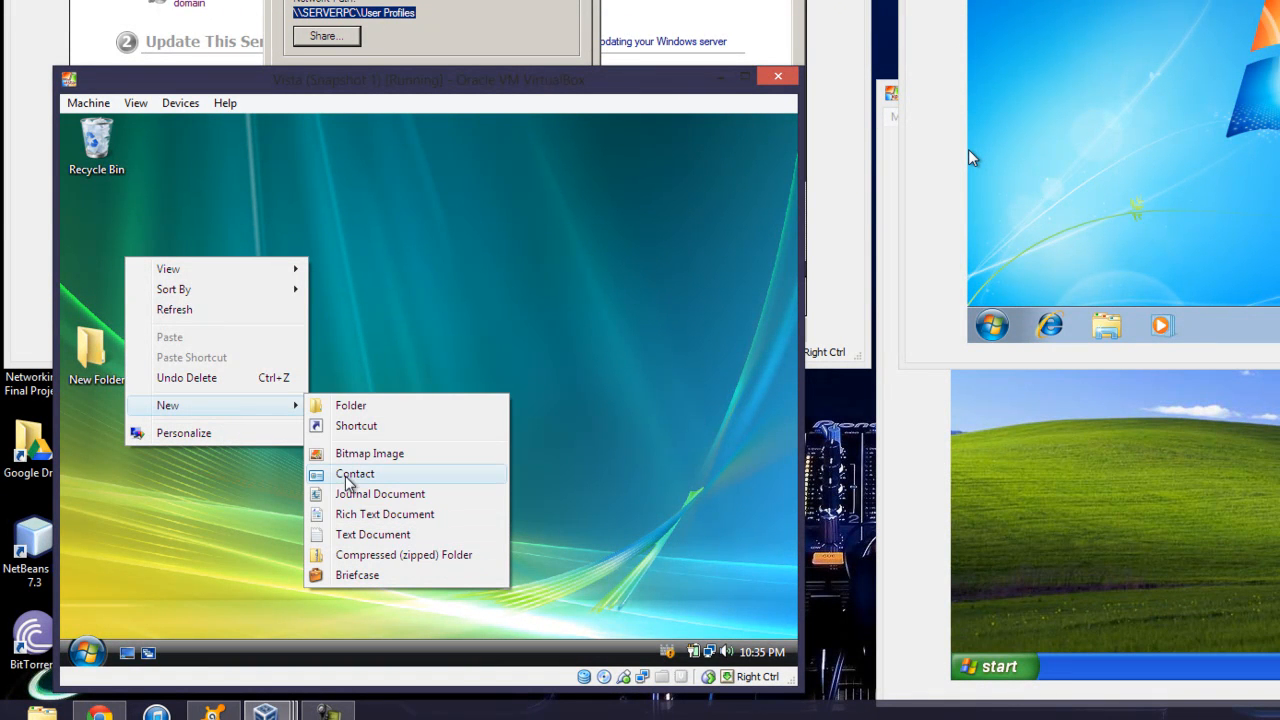
left_click(362, 540)
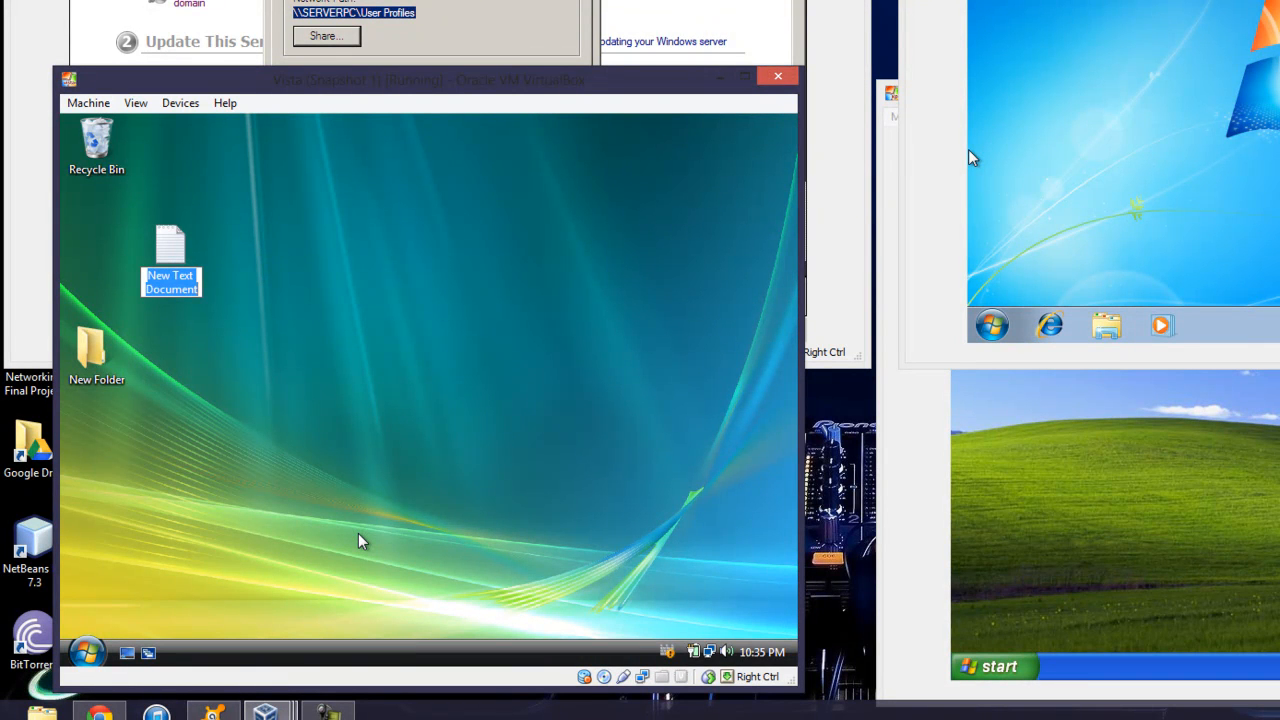
Name the file Test and save 'Checking to see if this romaing profile workd' in it
type("Test")
key("Return")
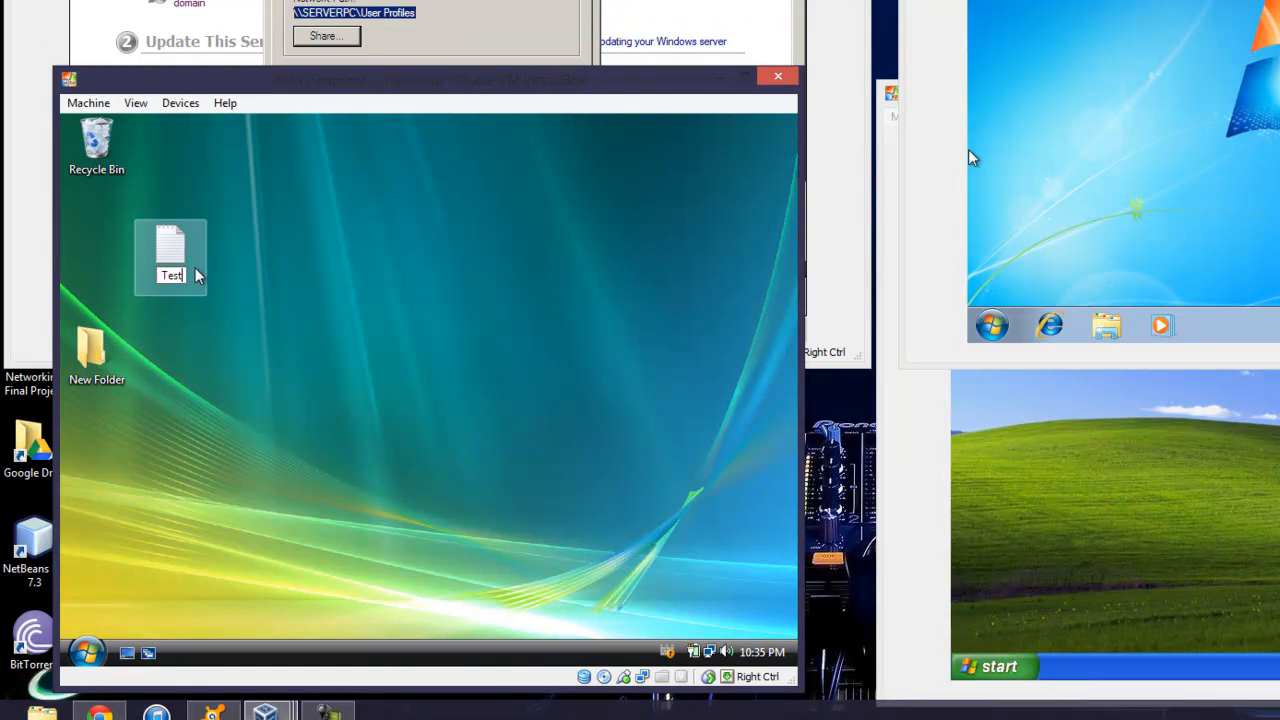
double_click(187, 264)
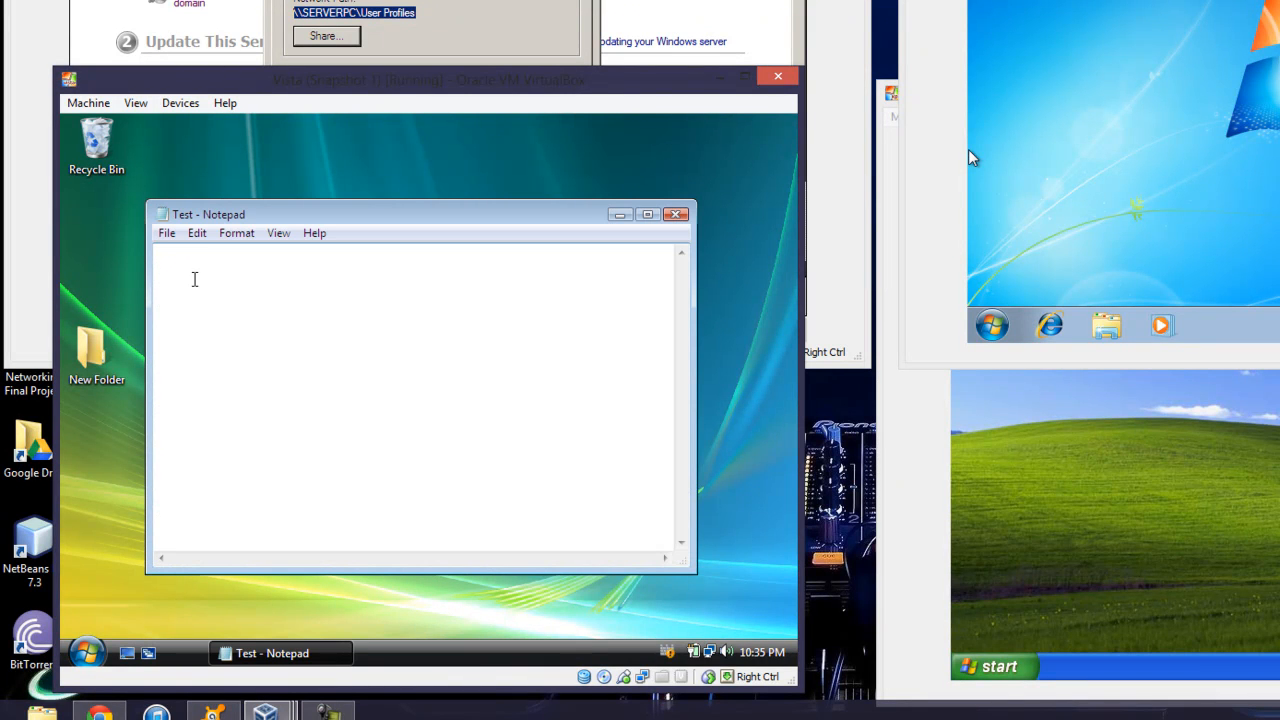
type("Checking to see if this romaing profile workd")
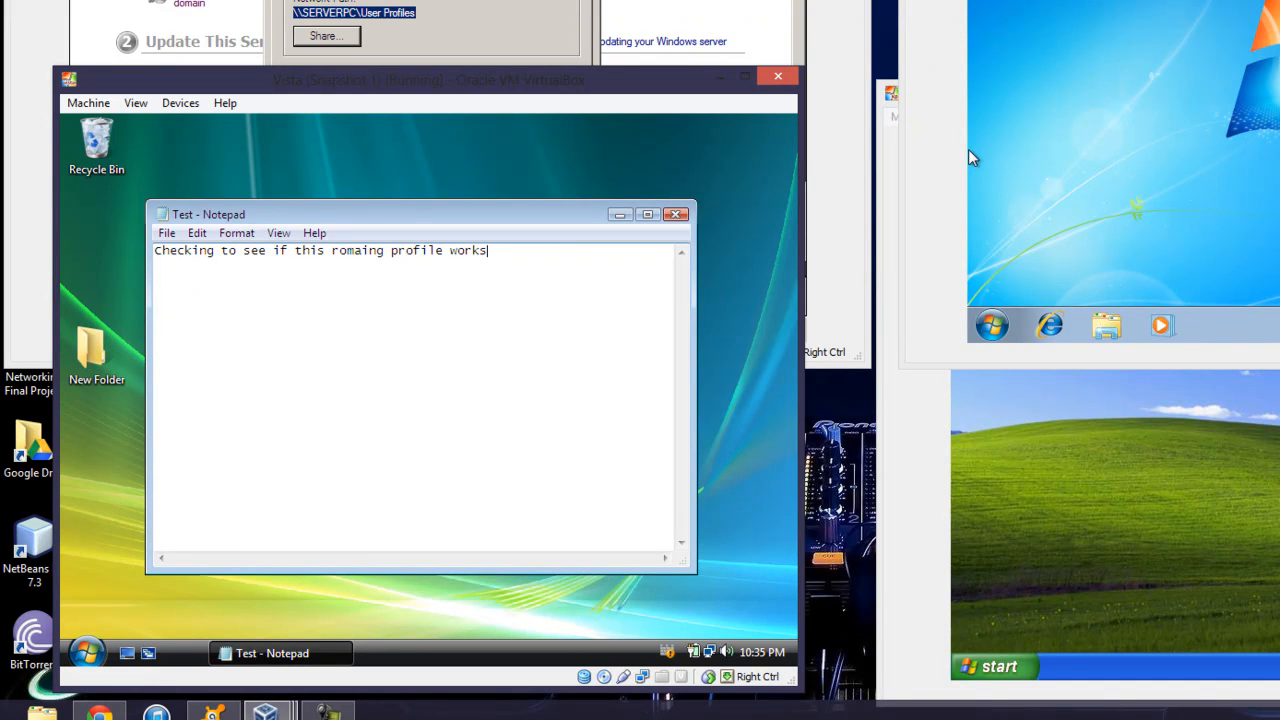
left_click(163, 235)
left_click(185, 299)
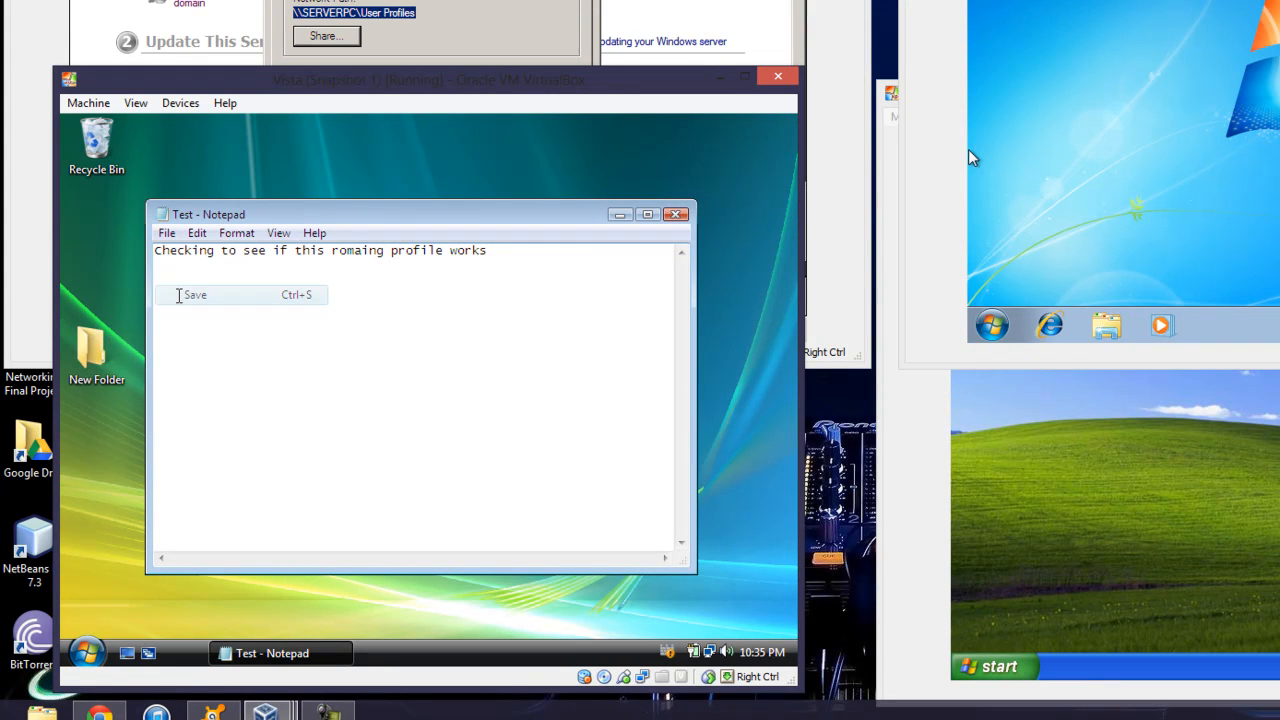
left_click(676, 216)
Set the Vista desktop background to the black-and-white night city wallpaper through Personalize
right_click(430, 289)
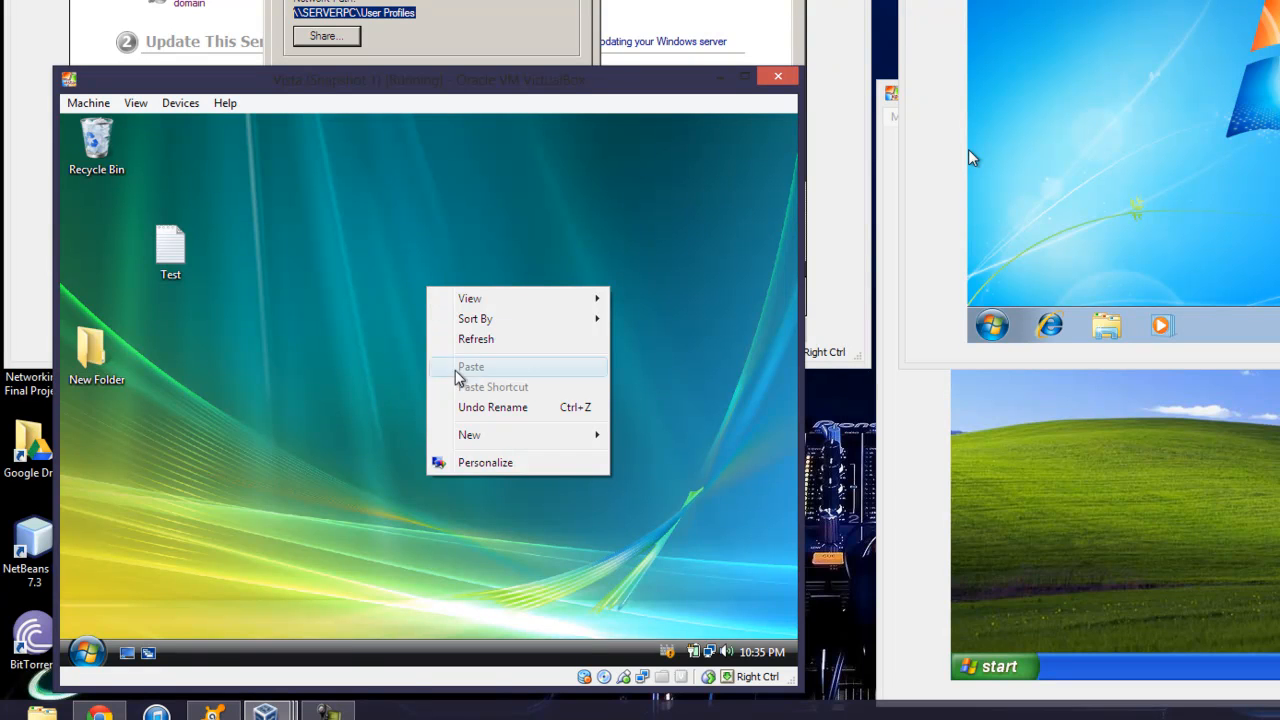
left_click(472, 463)
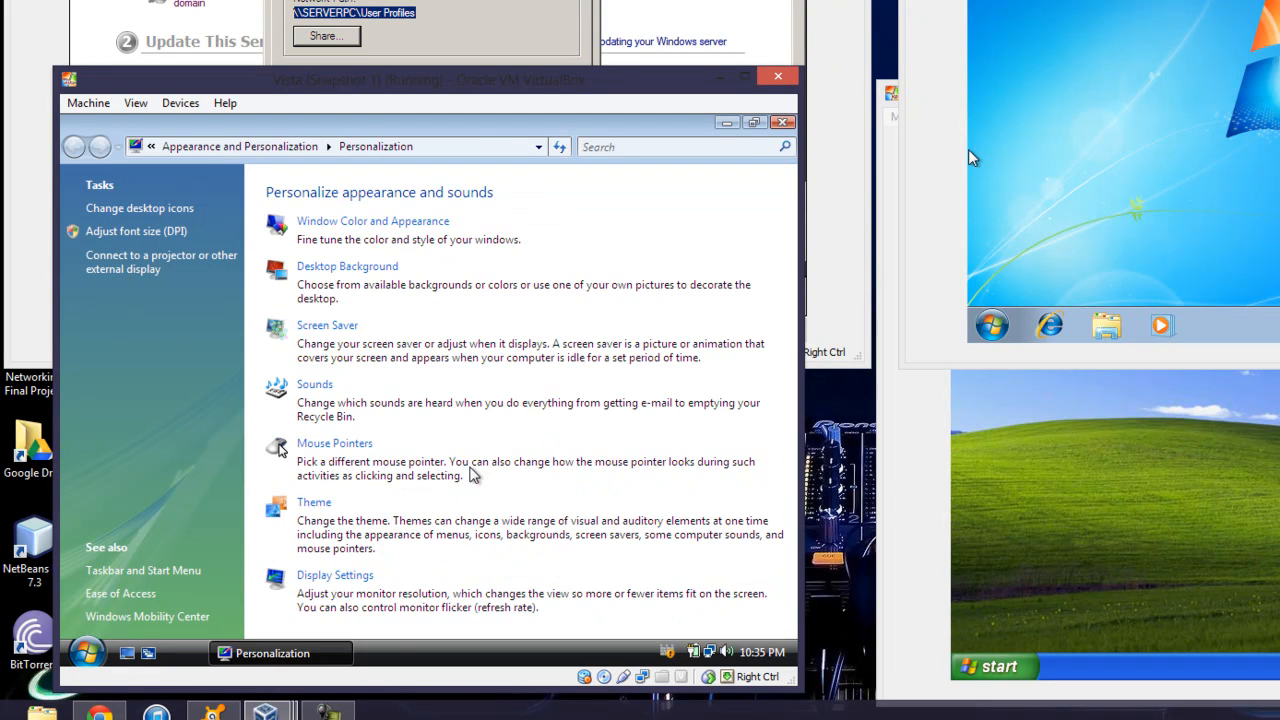
left_click(381, 274)
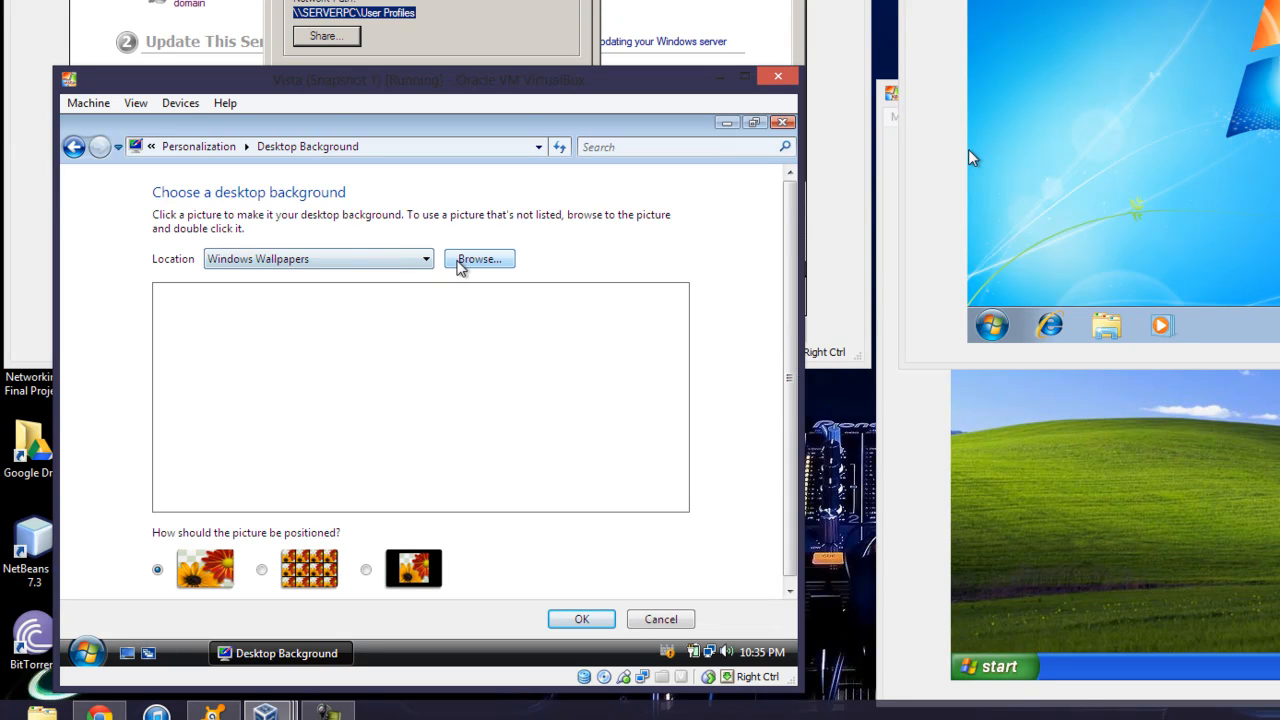
left_click(457, 262)
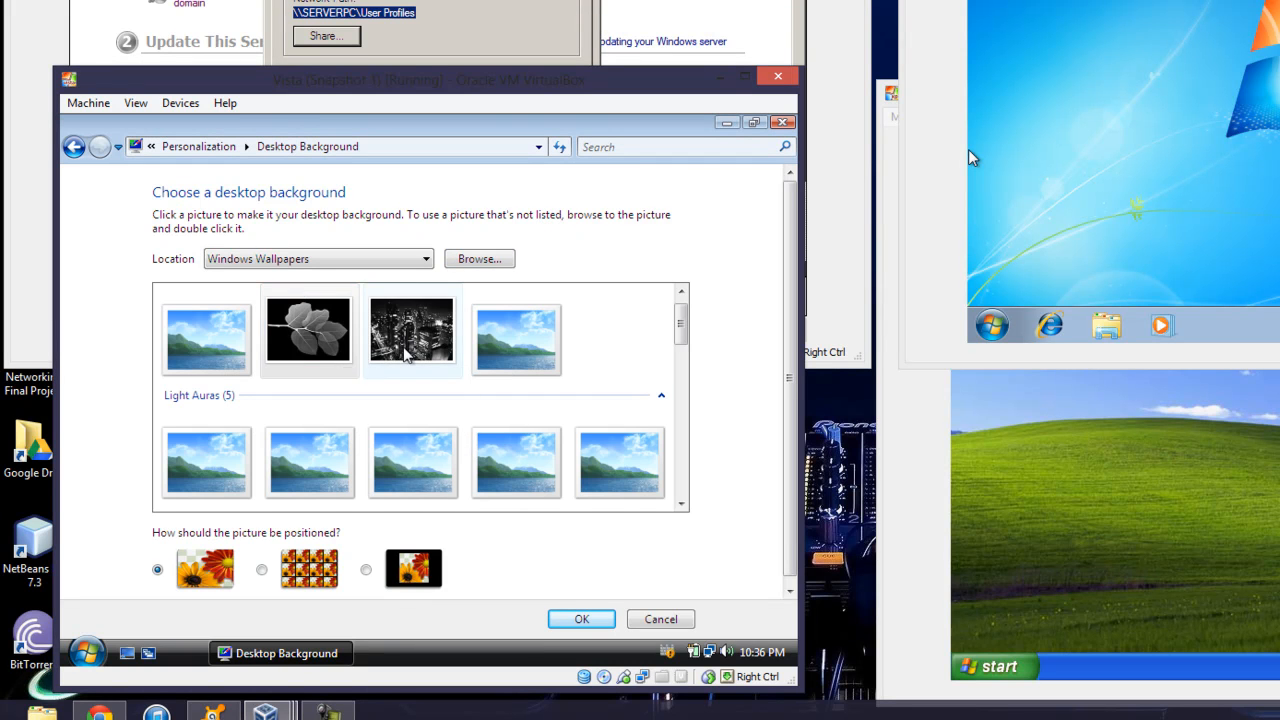
left_click(405, 345)
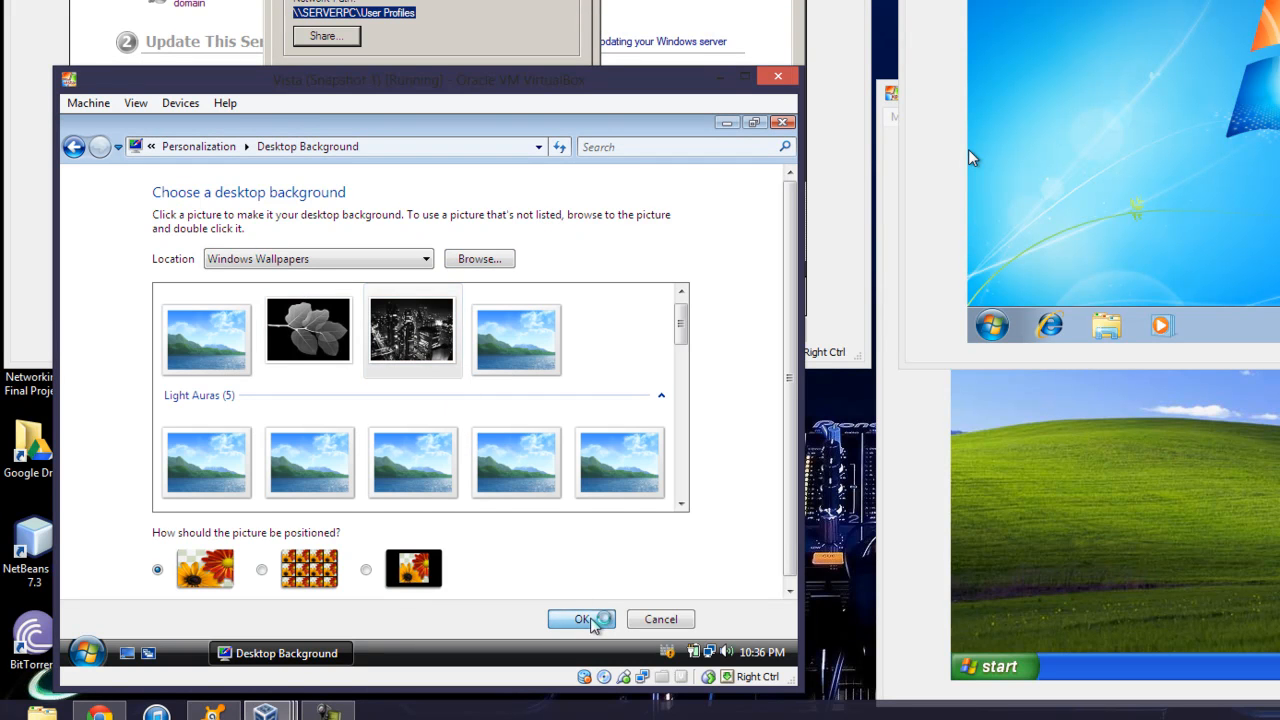
left_click(585, 620)
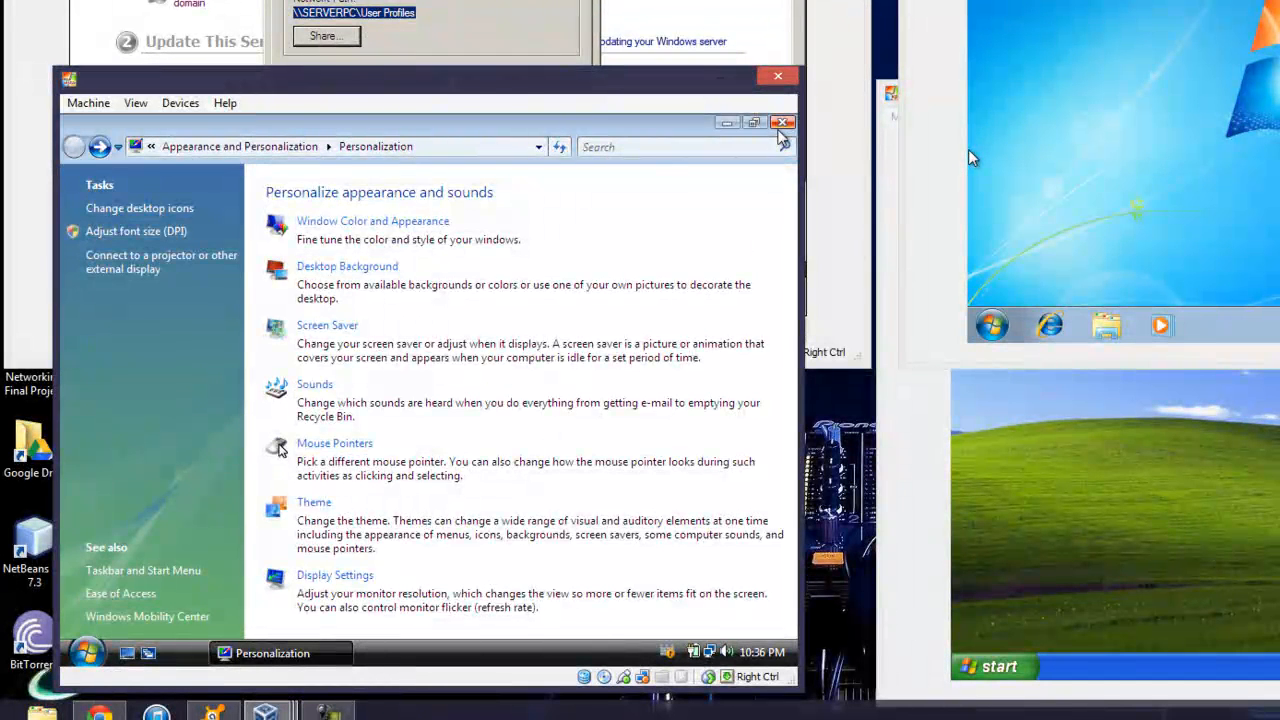
left_click(782, 123)
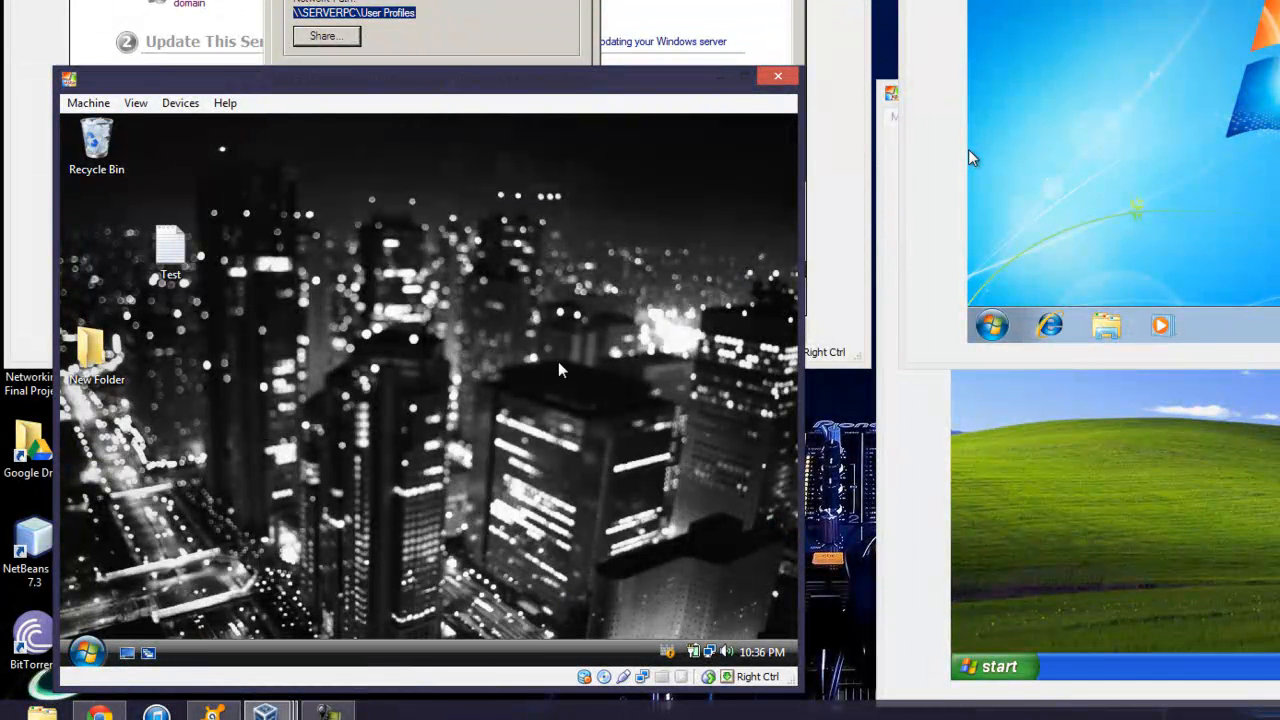
Log the user off the Vista machine from the Start menu
left_click(90, 652)
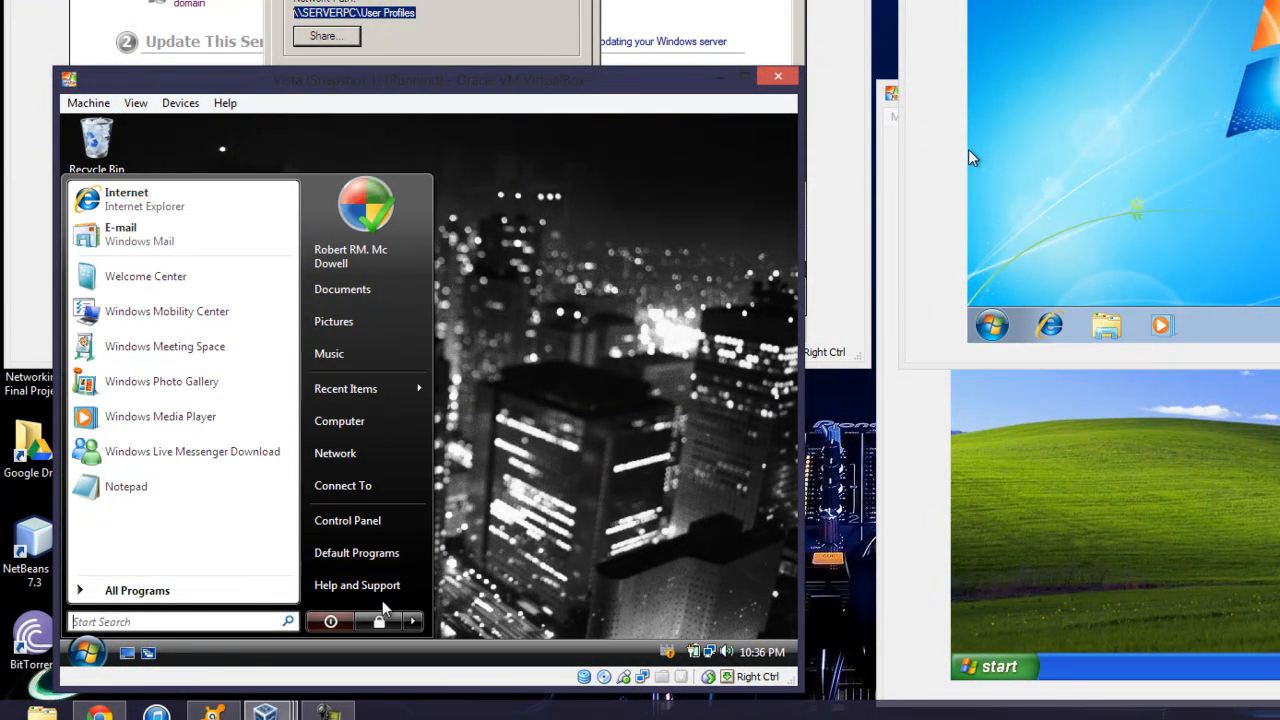
left_click(411, 621)
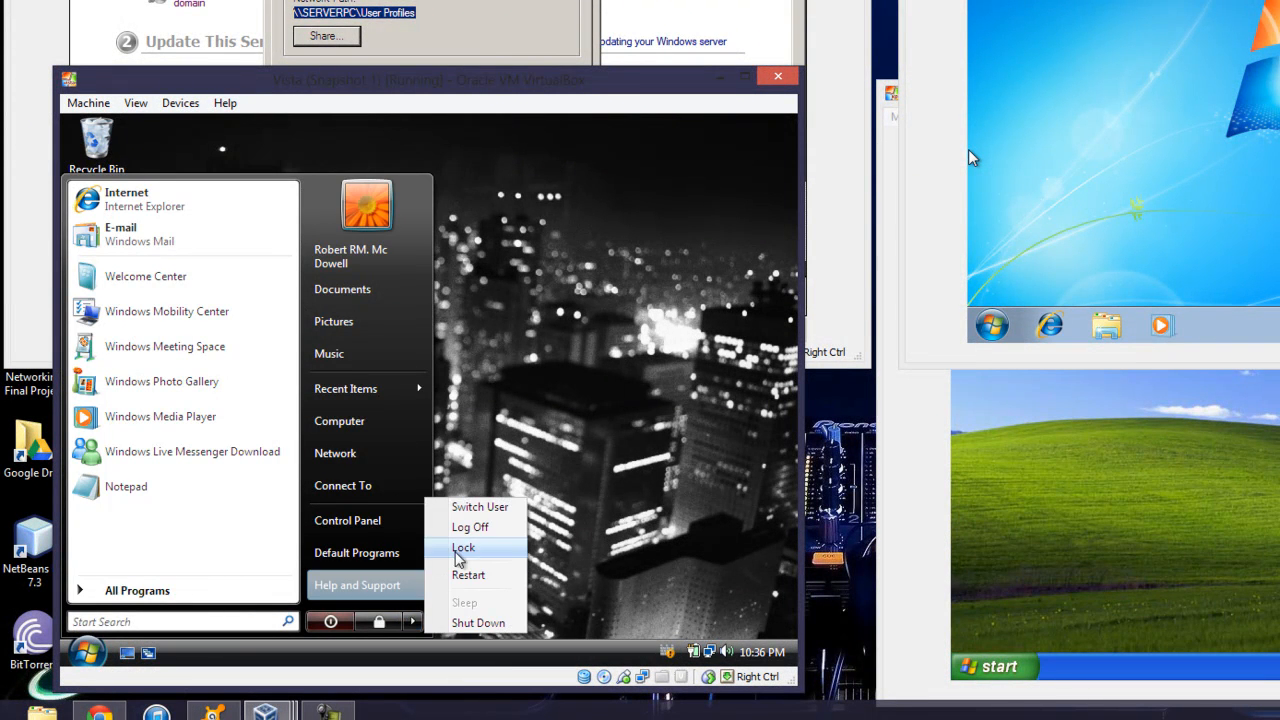
left_click(474, 530)
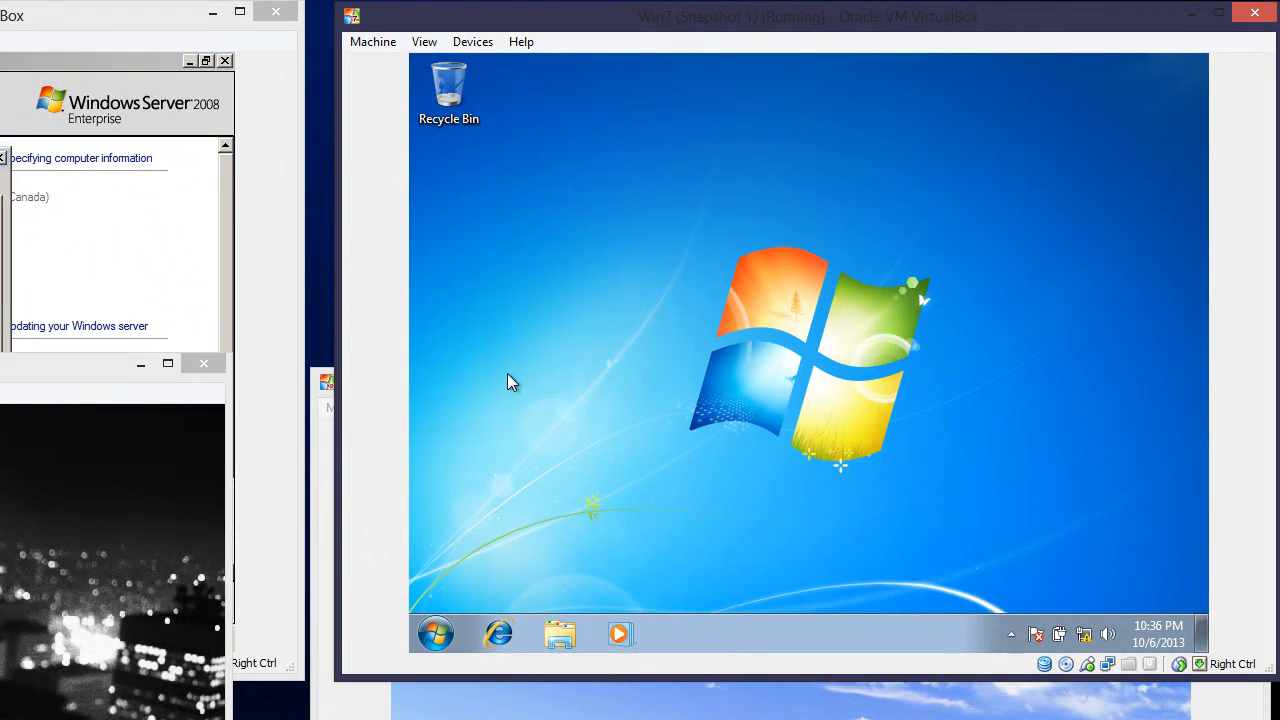
Lock the Windows 7 computer from the Shut down menu
left_click(437, 632)
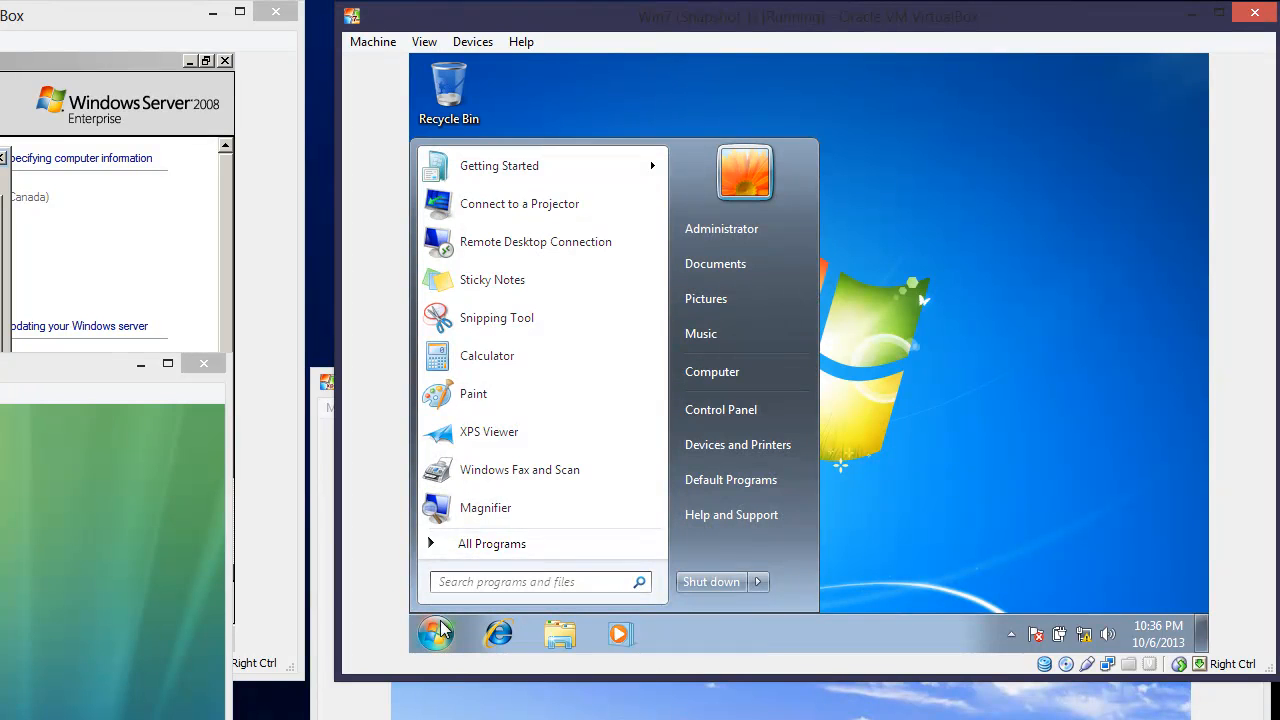
mouse_move(760, 588)
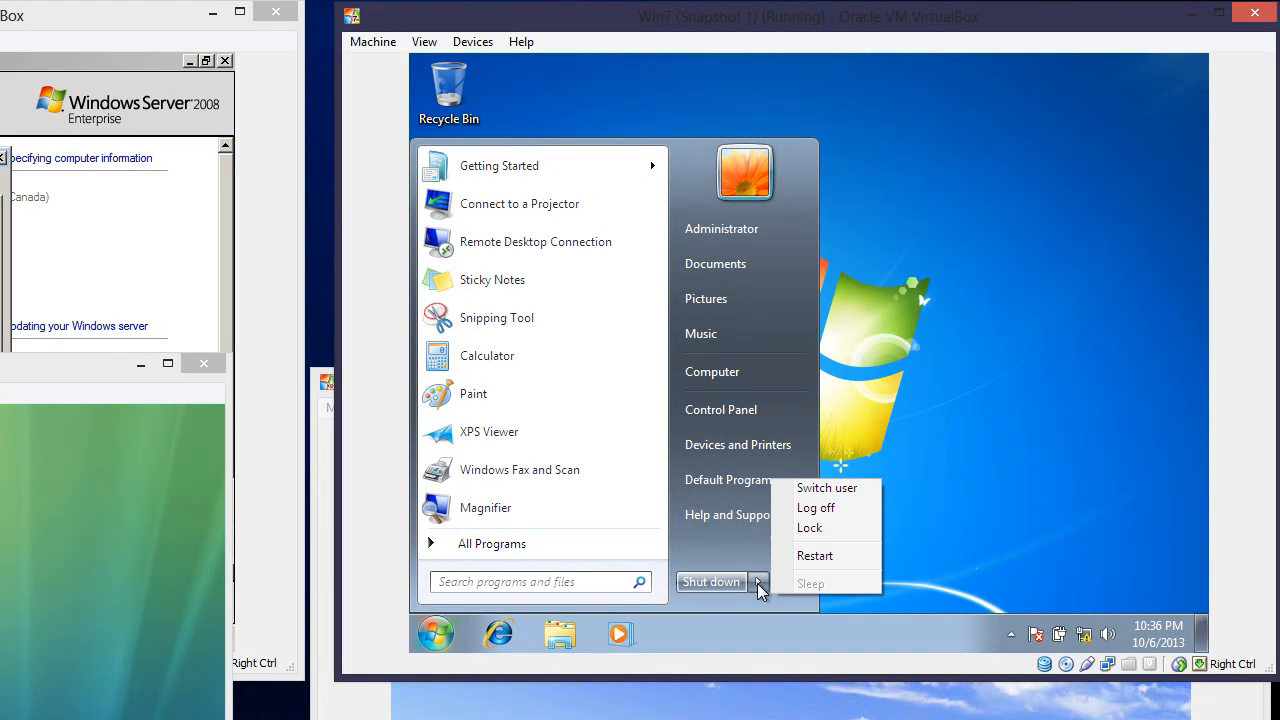
left_click(808, 528)
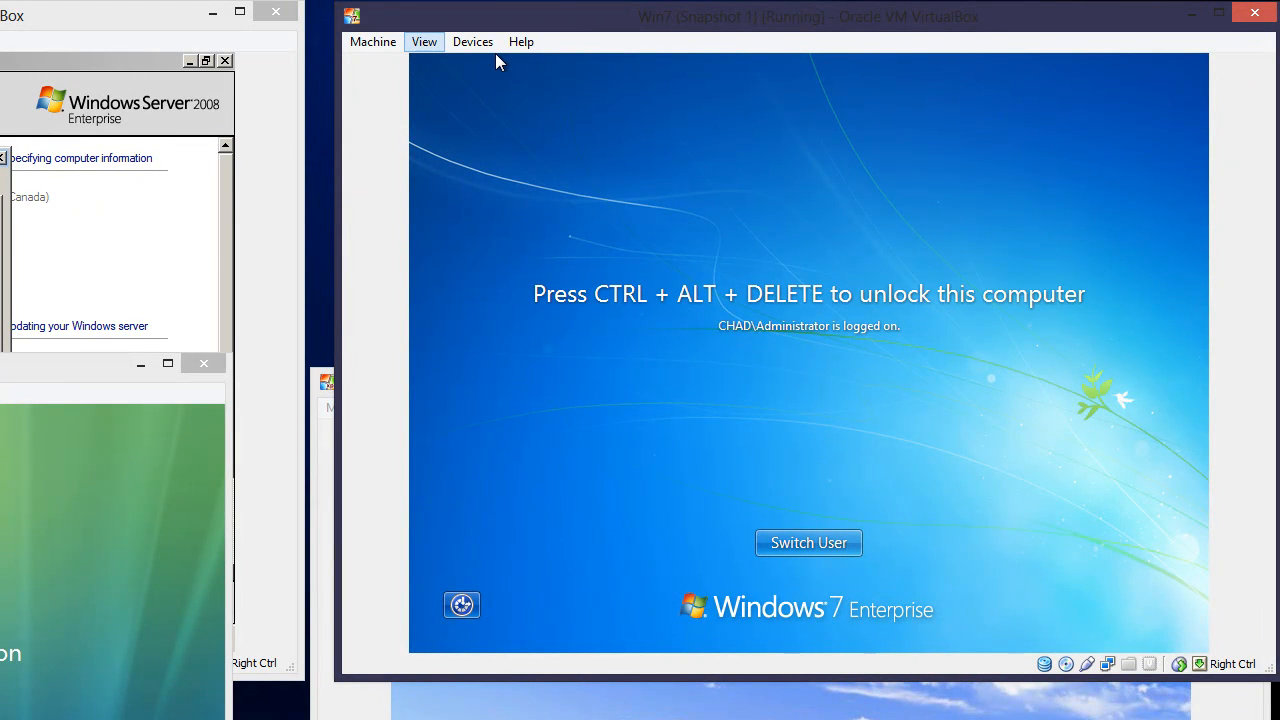
Send Ctrl-Alt-Del to the Windows 7 VM, cancel the administrator prompt, and choose Switch User
left_click(373, 41)
key("Down")
key("Down")
key("Down")
key("Down")
key("Down")
key("Down")
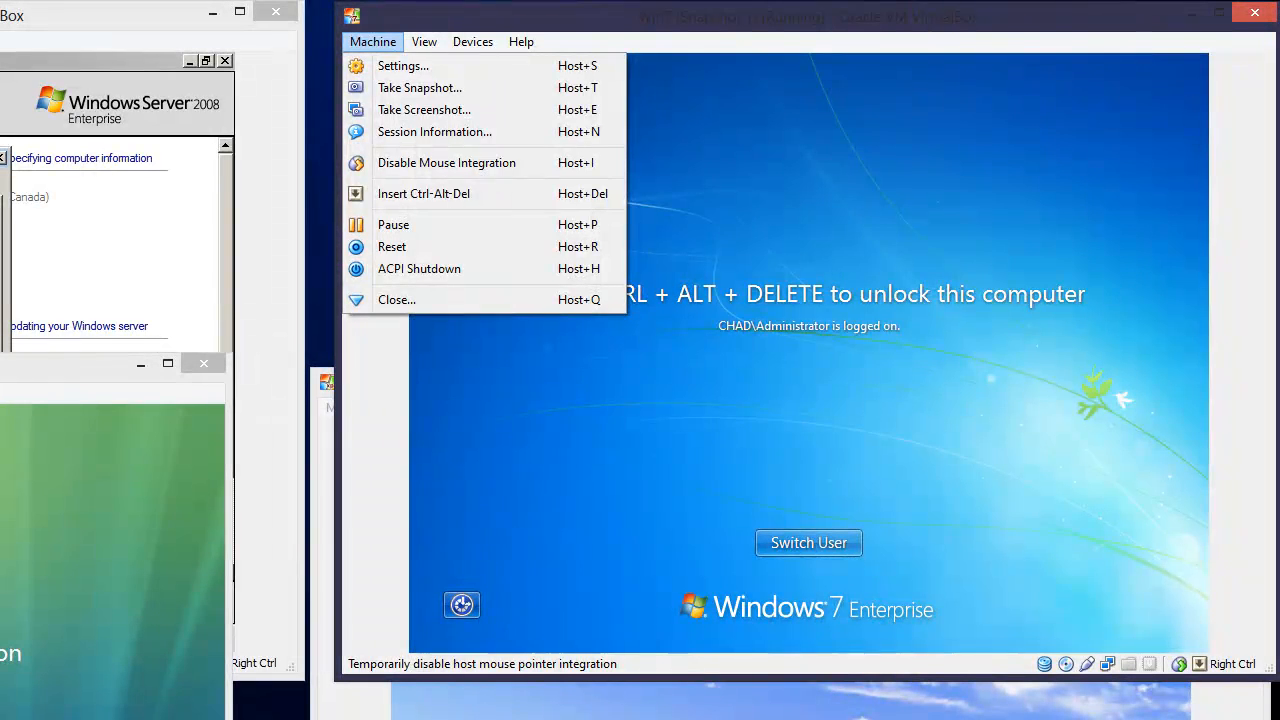
key("Return")
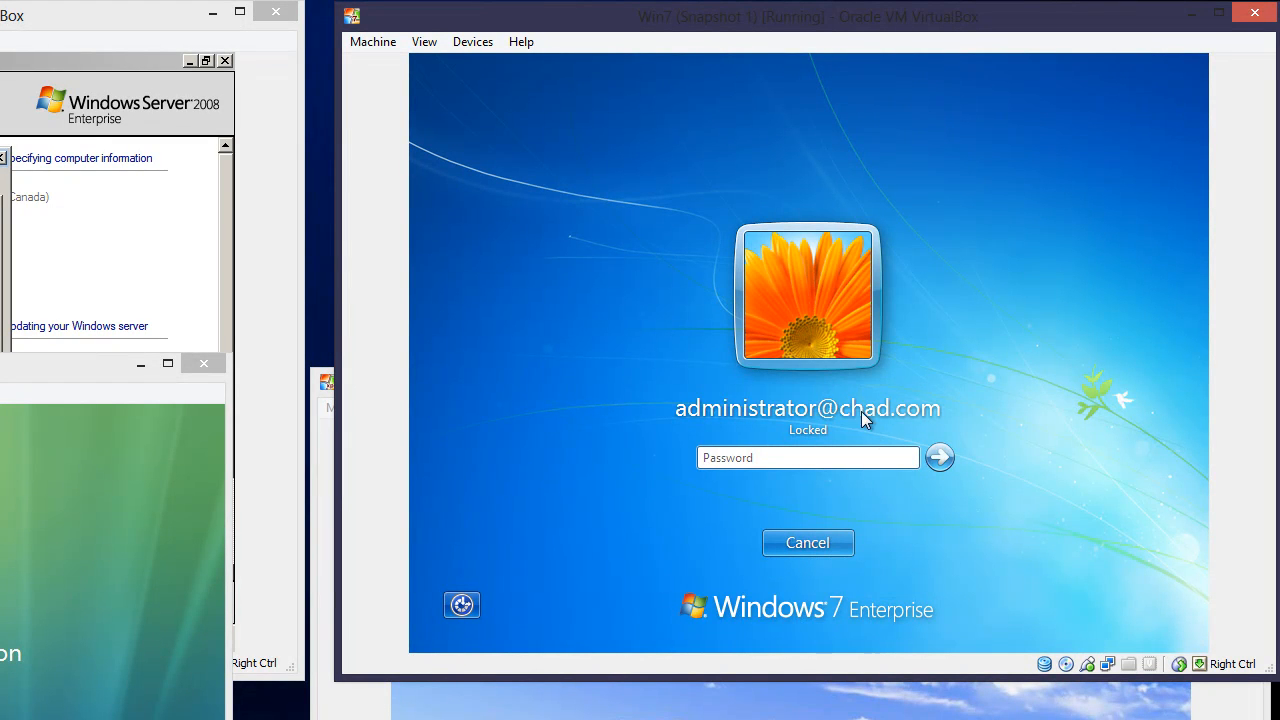
left_click(848, 541)
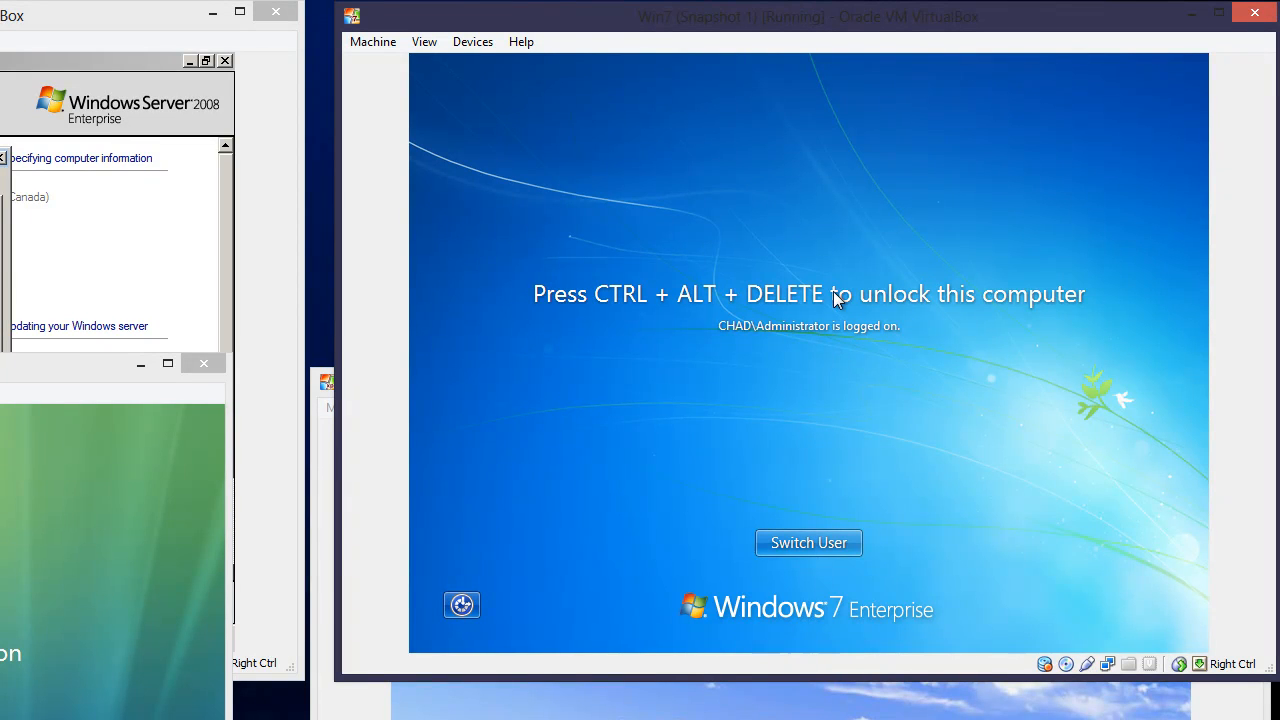
left_click(838, 542)
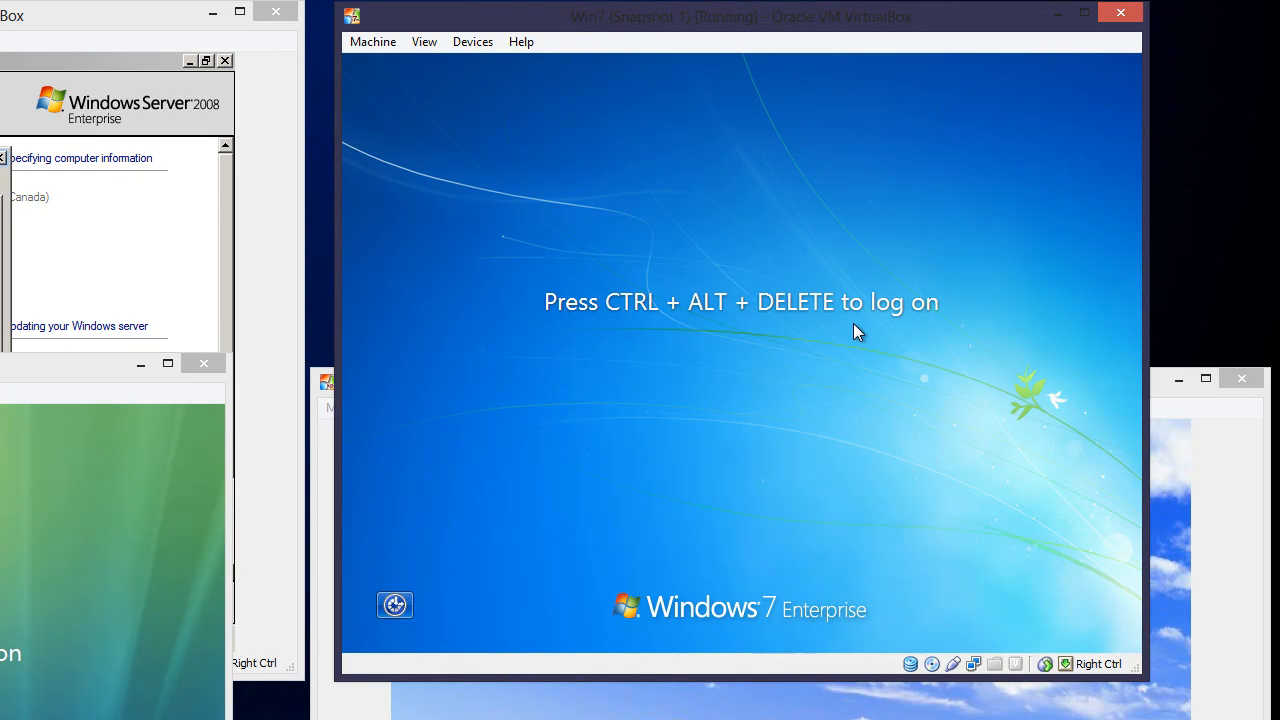
Send Ctrl-Alt-Del again, choose Other User, and sign in with the domain user's credentials
left_click(385, 43)
key("Return")
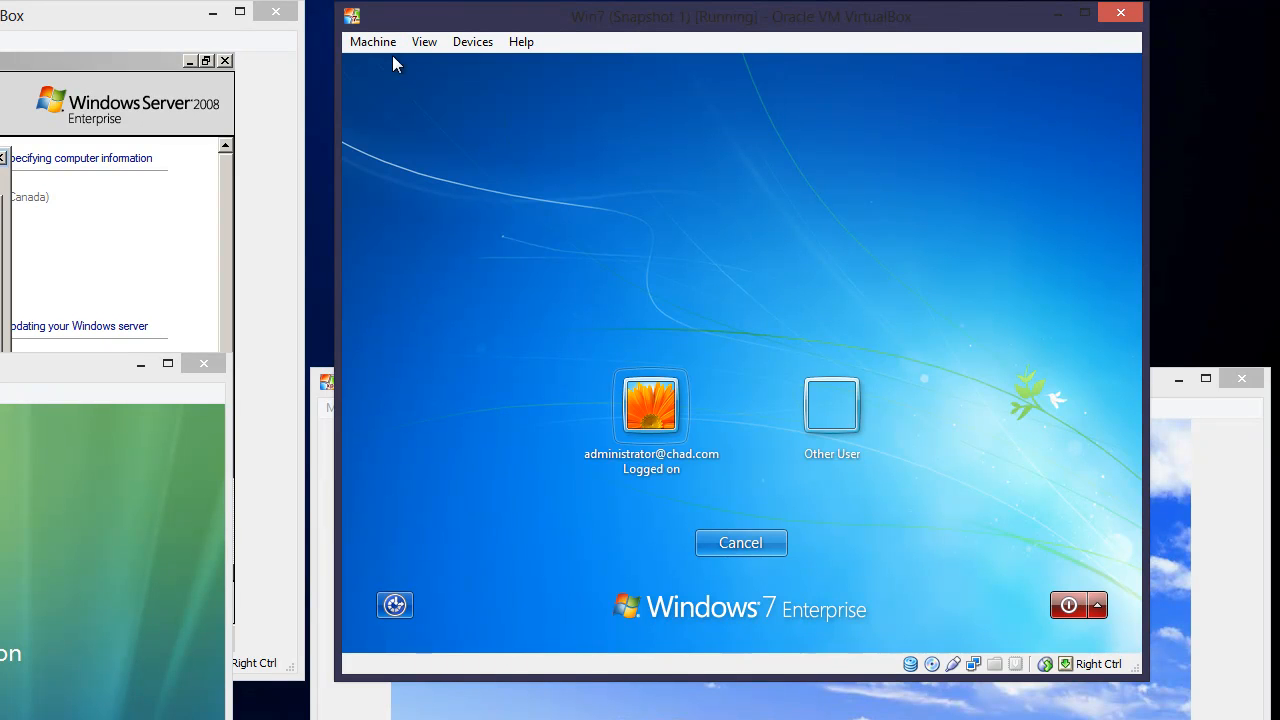
left_click(822, 420)
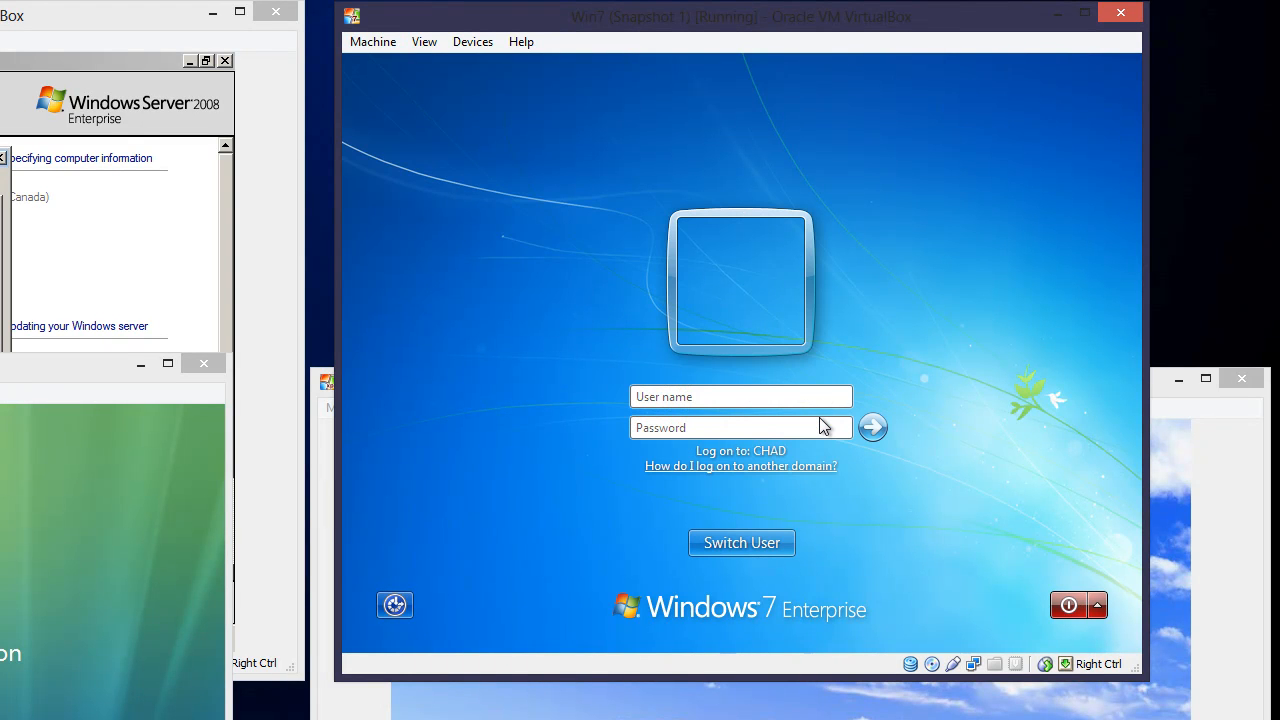
type("•")
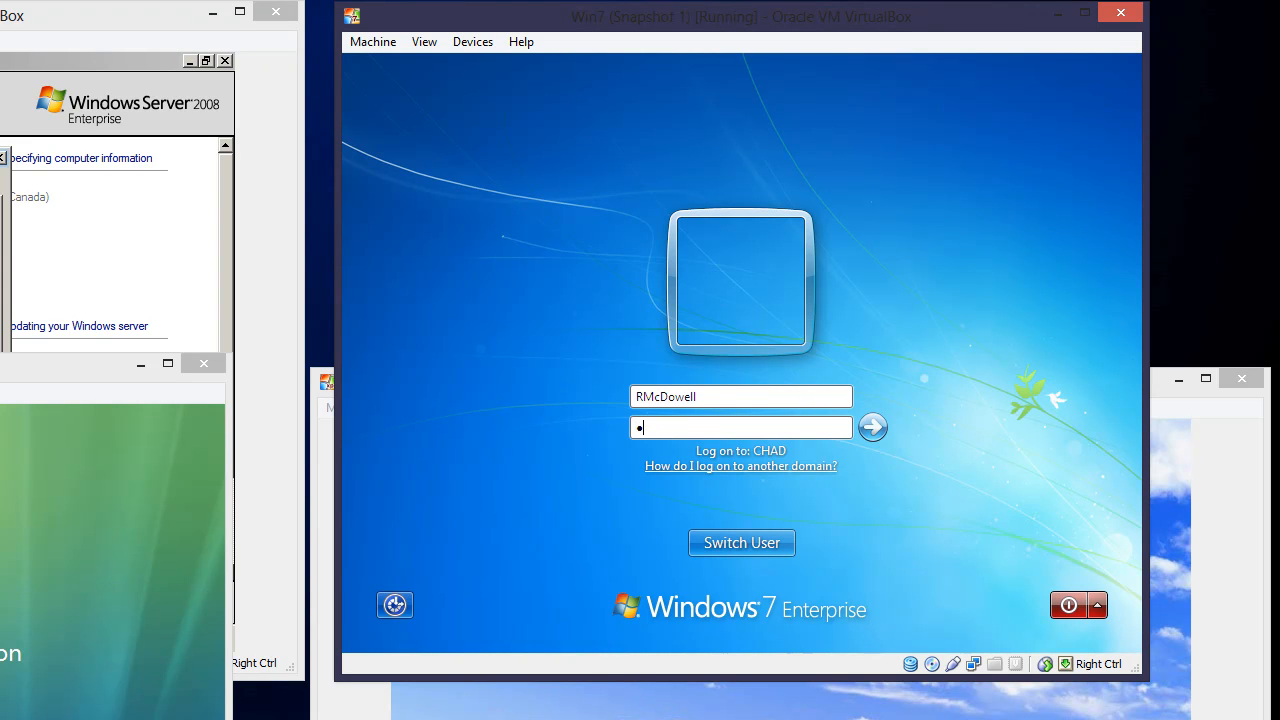
type("••••")
key("Return")
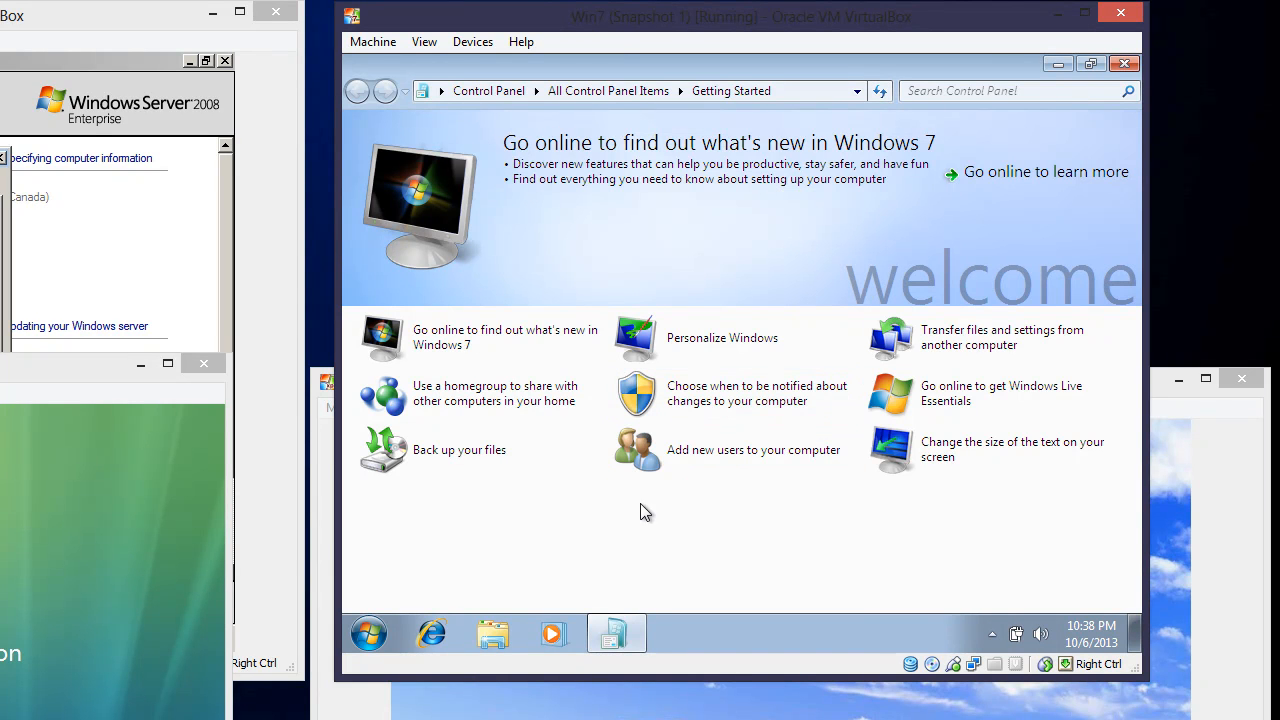
Close Getting Started, add '2nd part of this test' to the Test note, and save it
left_click(1124, 63)
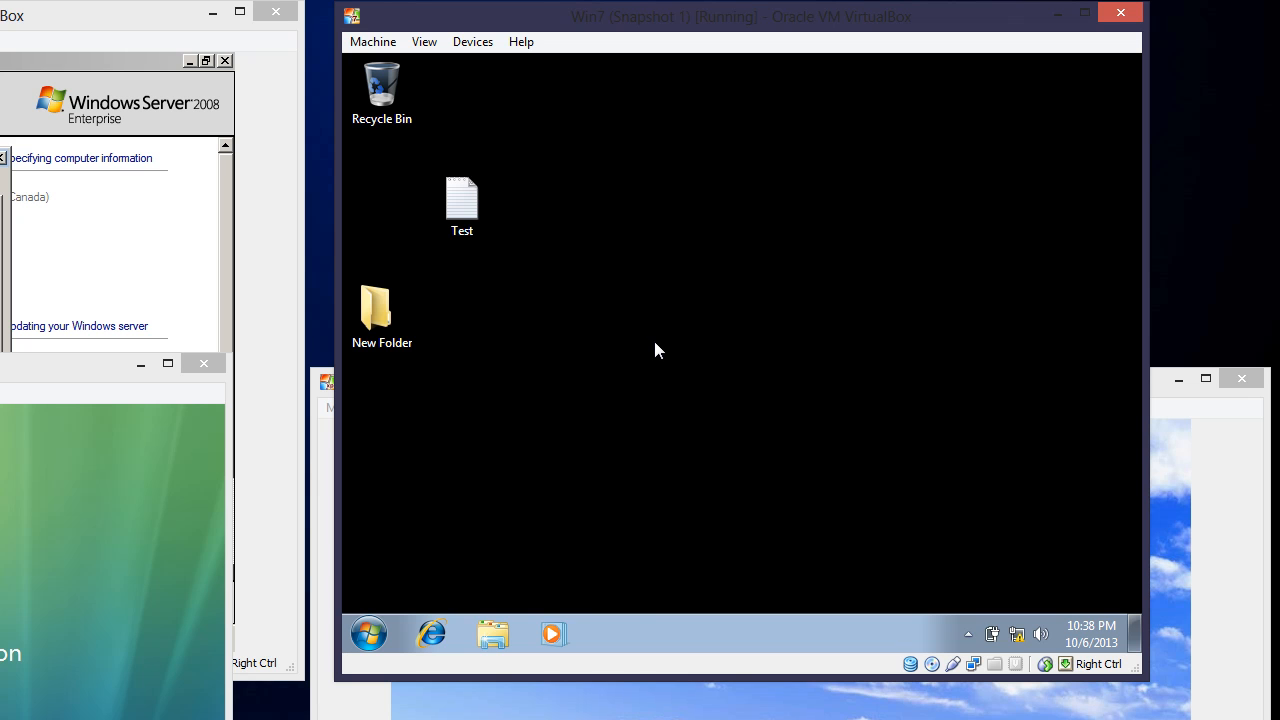
double_click(460, 200)
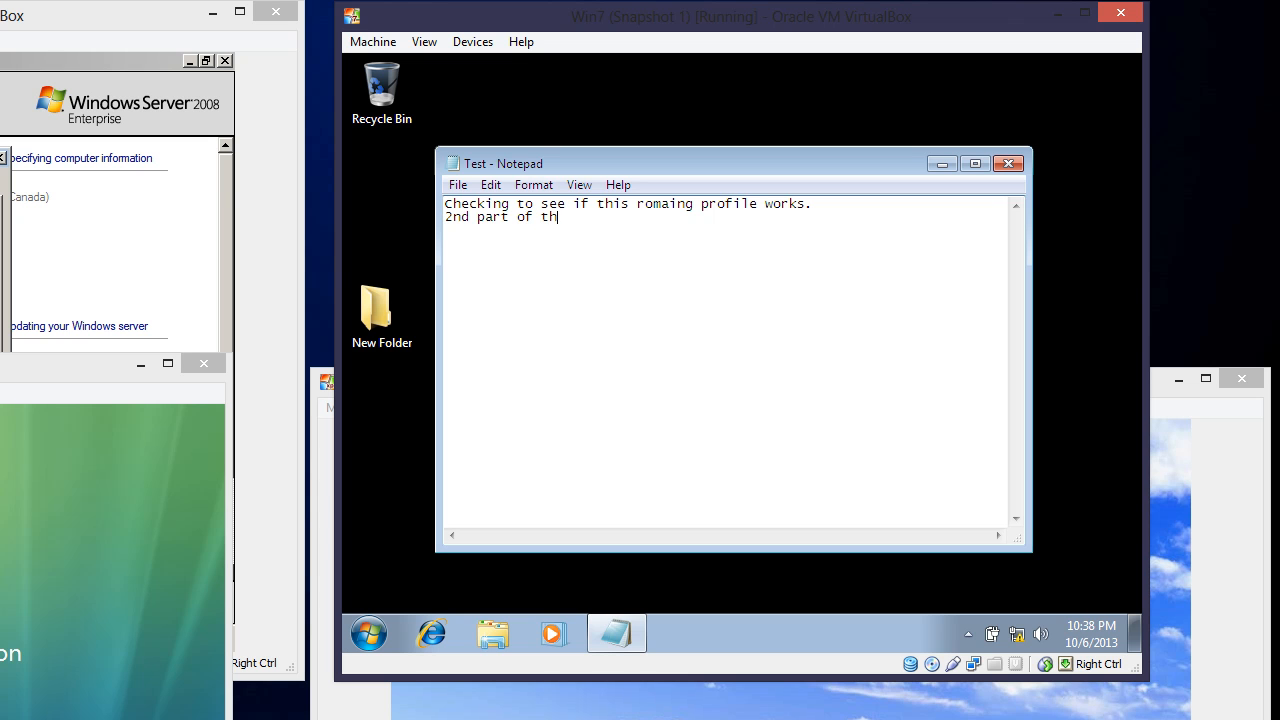
type("est")
left_click(466, 189)
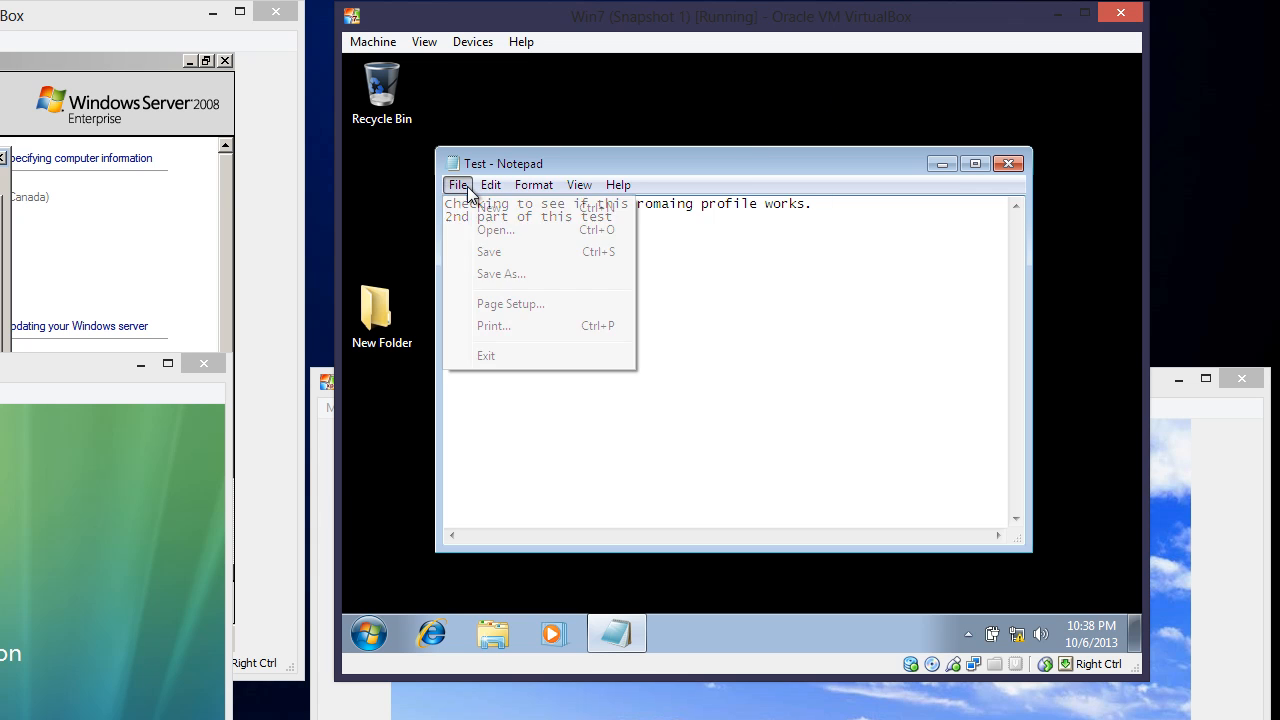
left_click(486, 254)
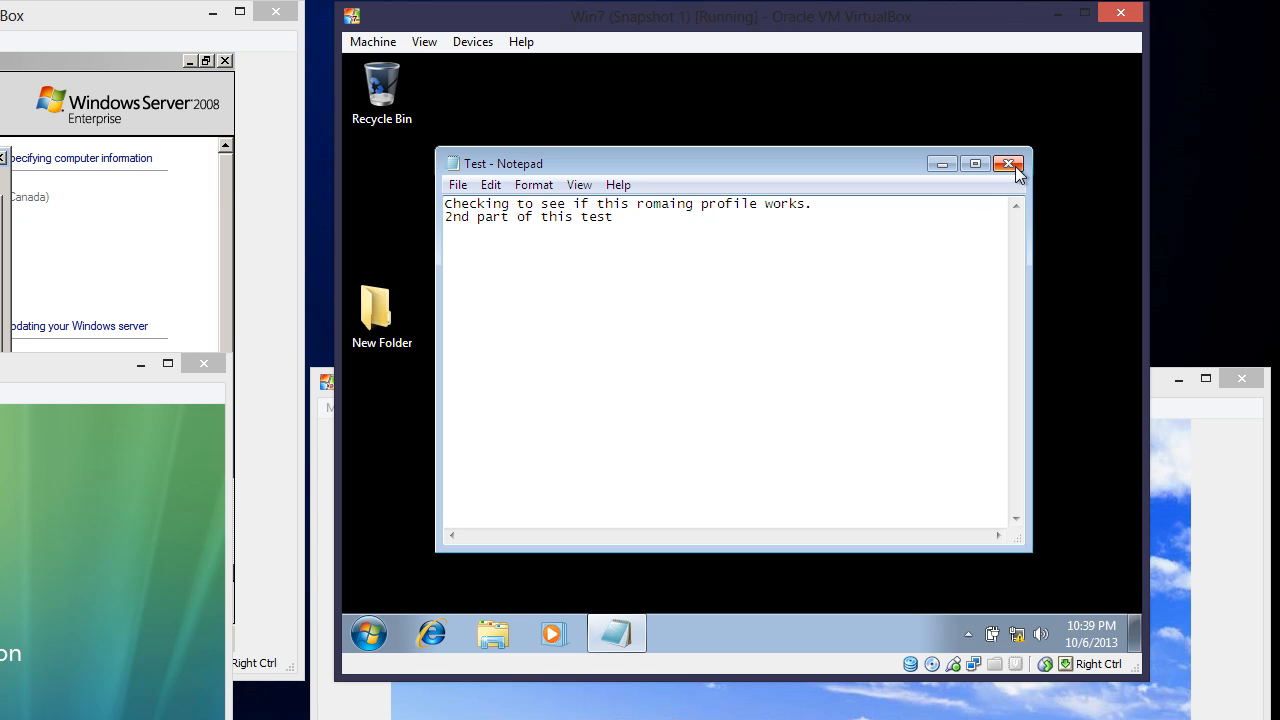
left_click(1008, 164)
Log the domain user off Windows 7
left_click(376, 634)
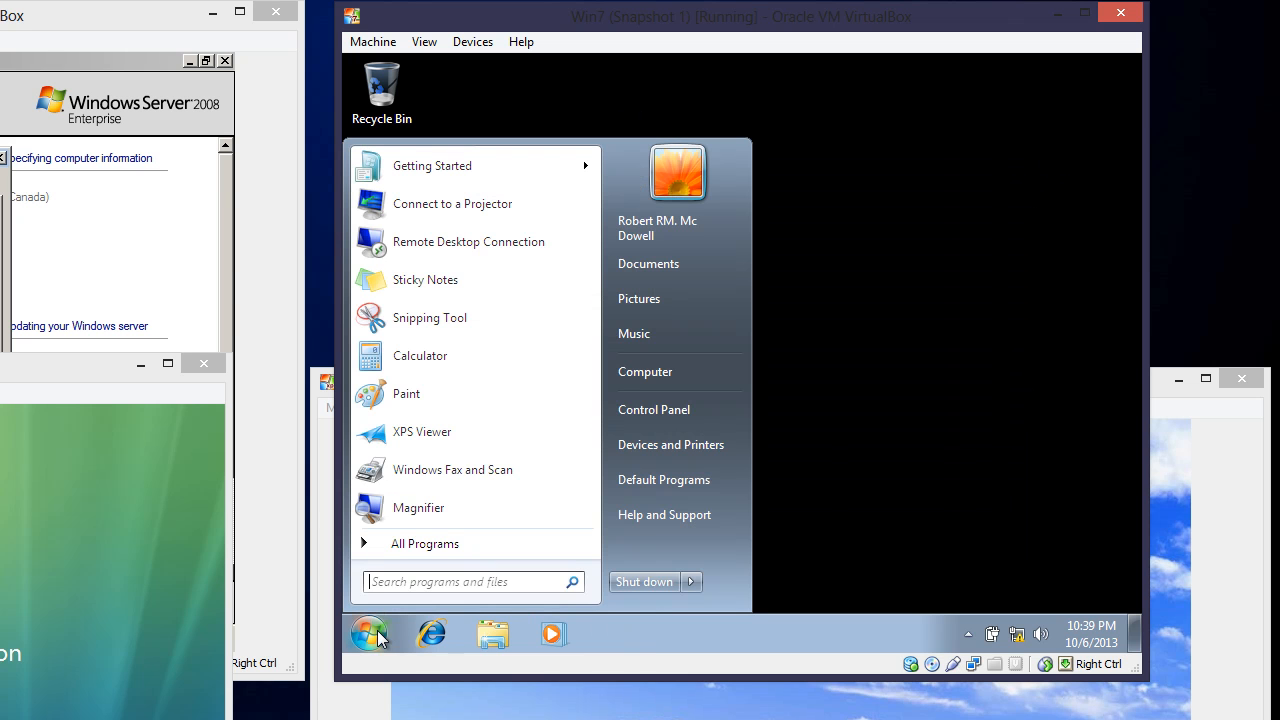
mouse_move(689, 582)
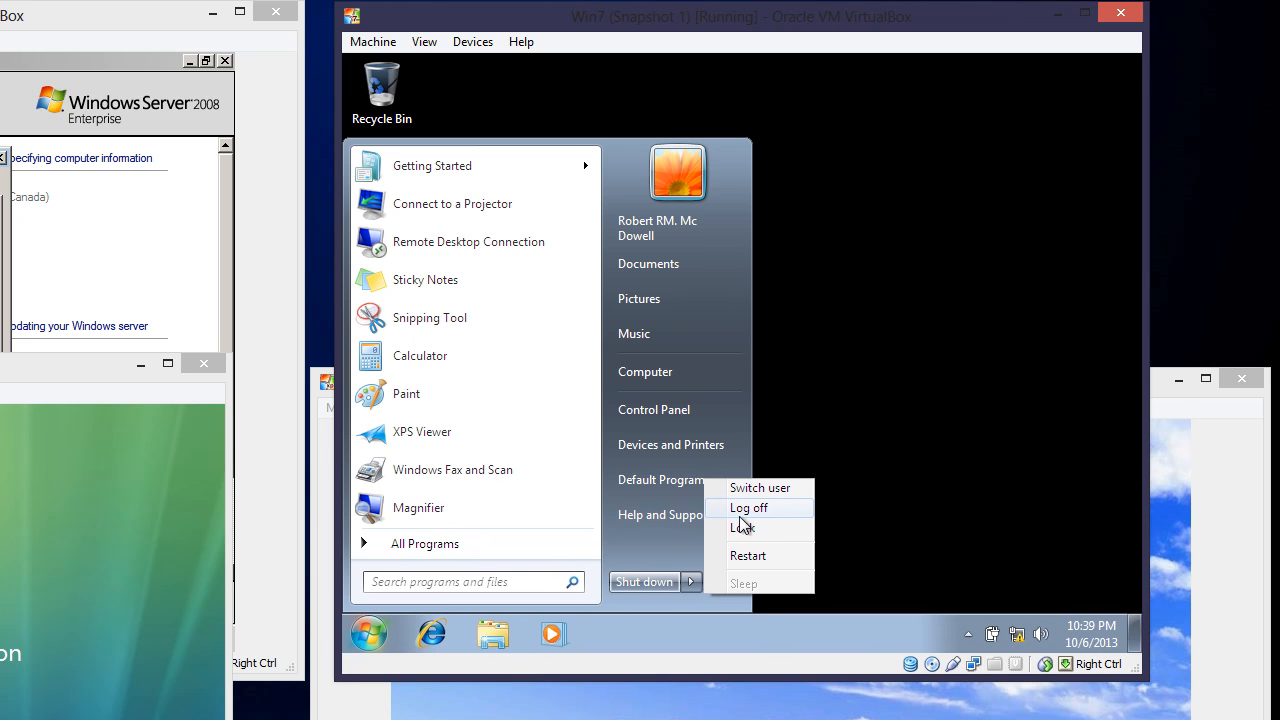
left_click(742, 510)
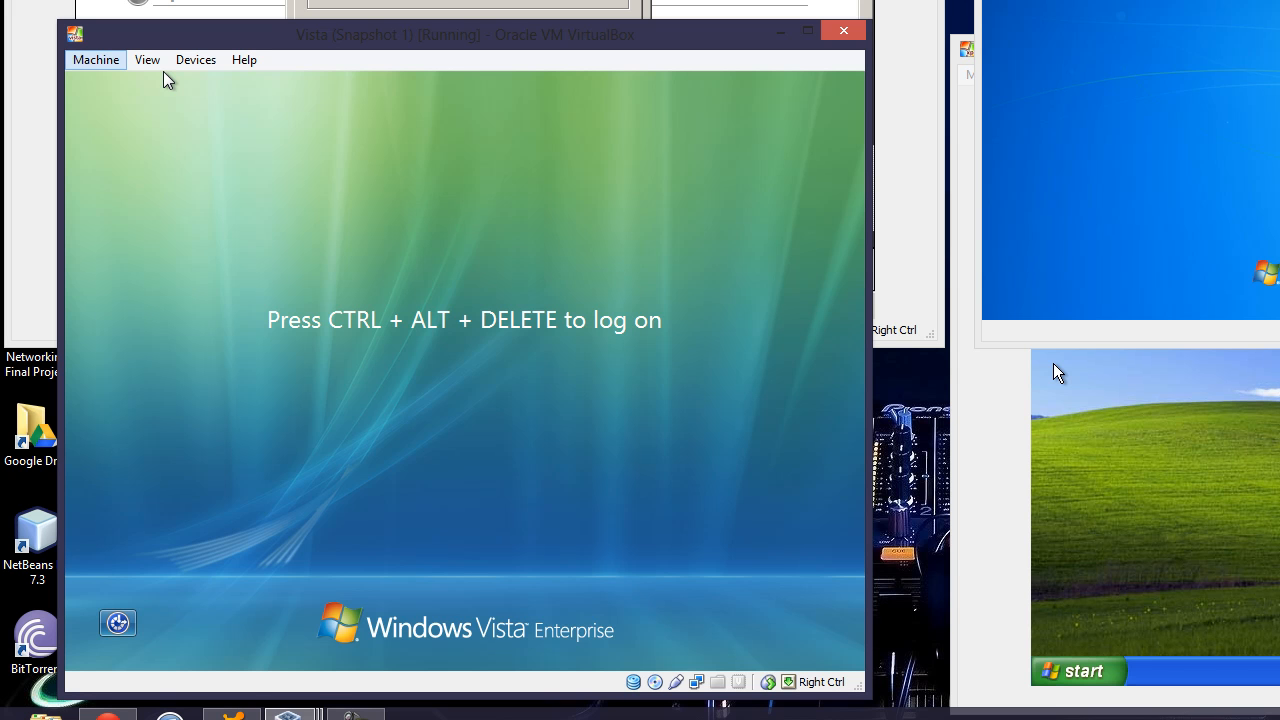
Send Ctrl-Alt-Del to the Vista VM and sign in with the domain user's password
left_click(96, 60)
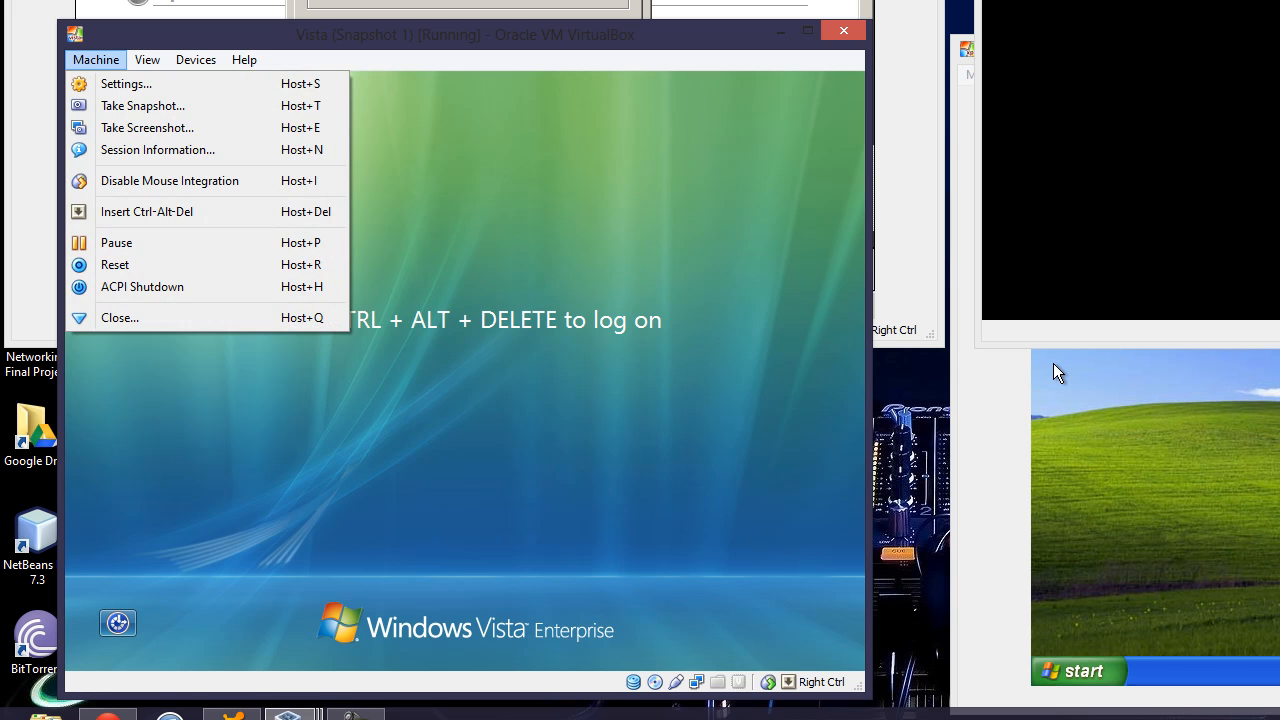
left_click(147, 212)
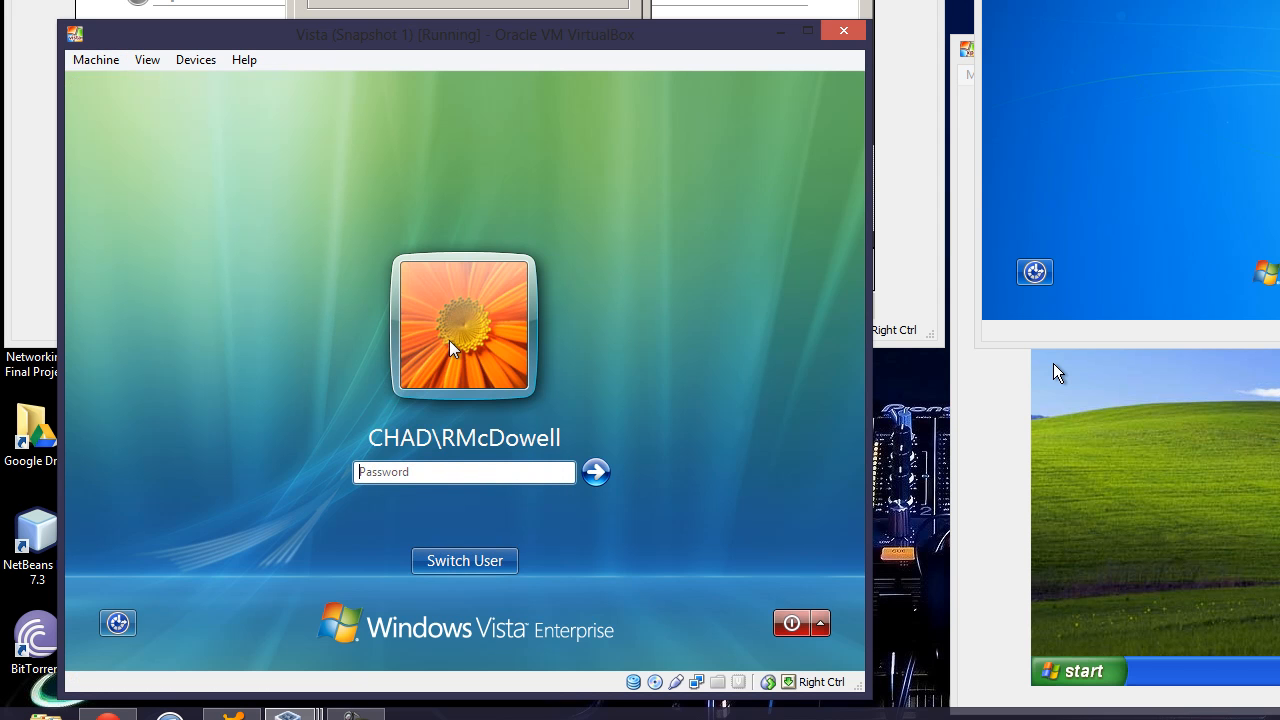
type("•")
key("Return")
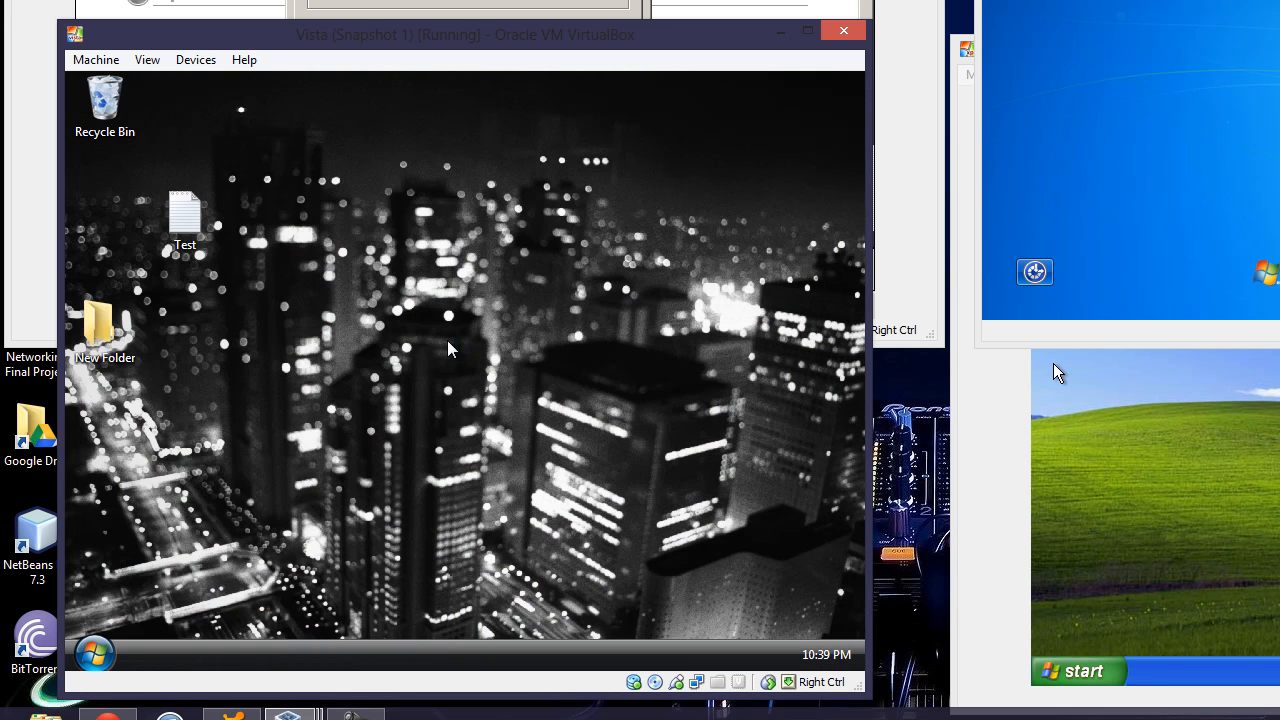
Open the Test note on Vista to confirm both lines, closing the Welcome Center and Notepad
double_click(184, 214)
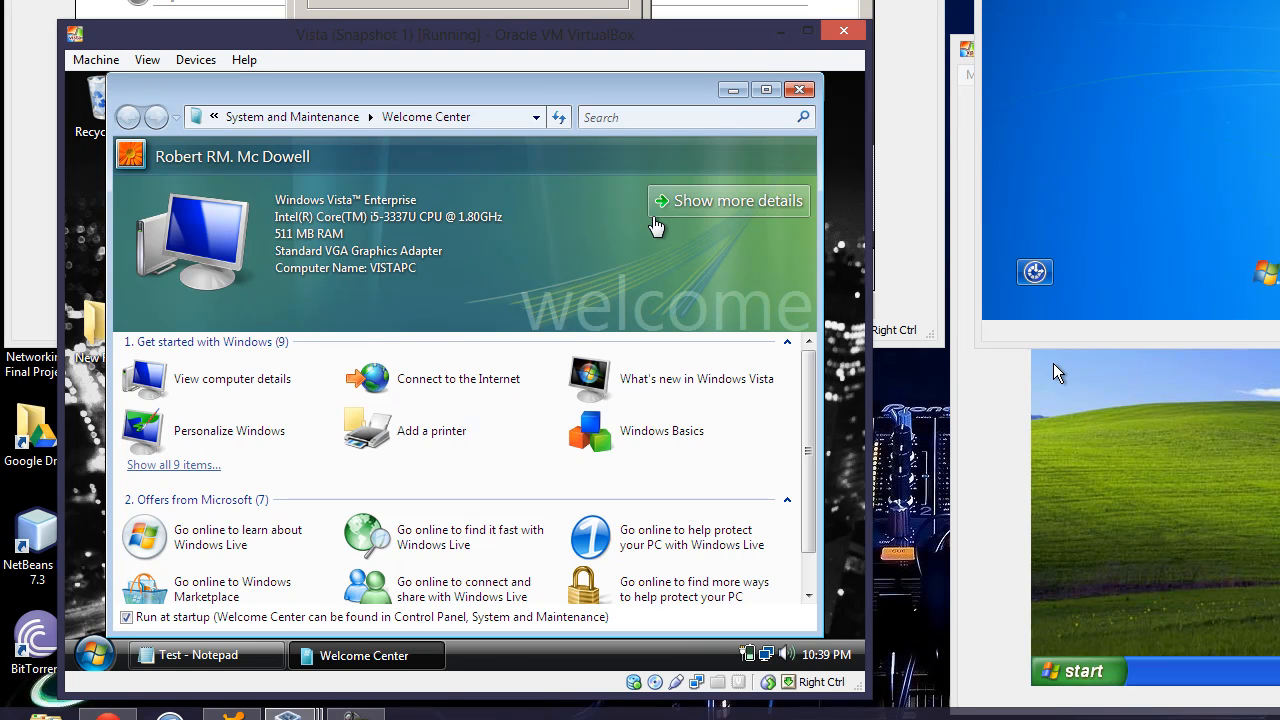
left_click(799, 90)
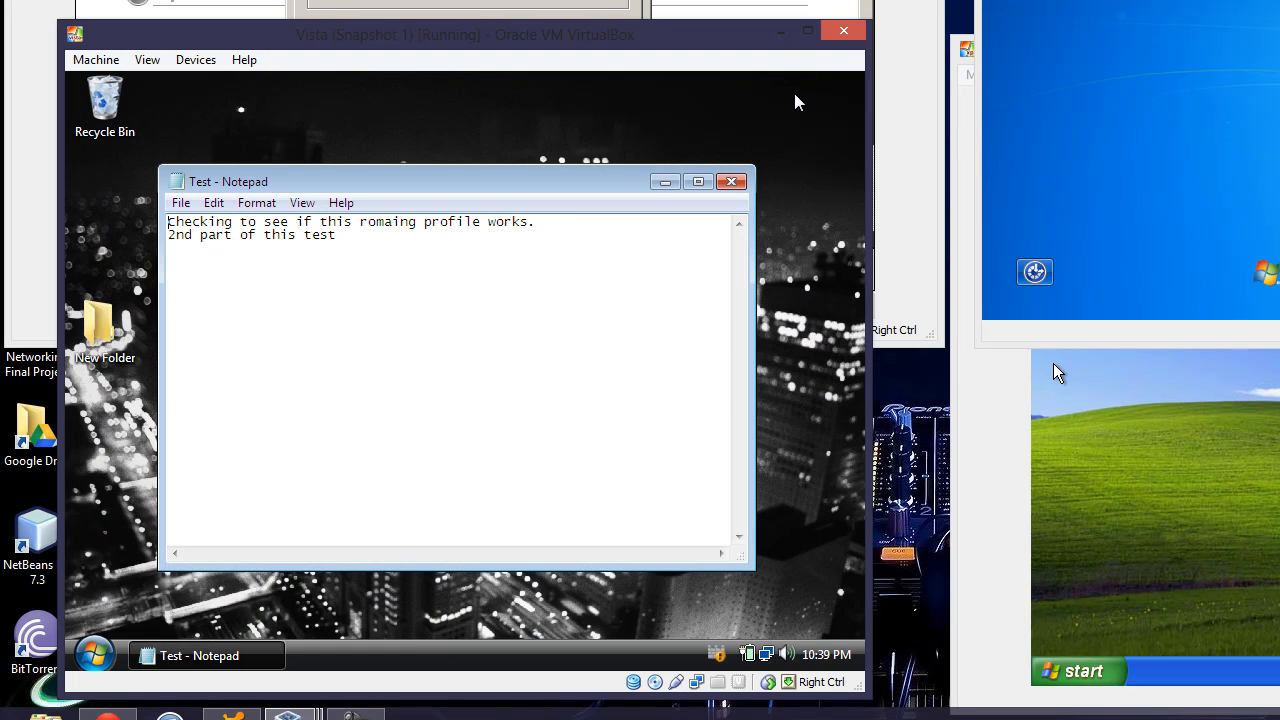
left_click(731, 181)
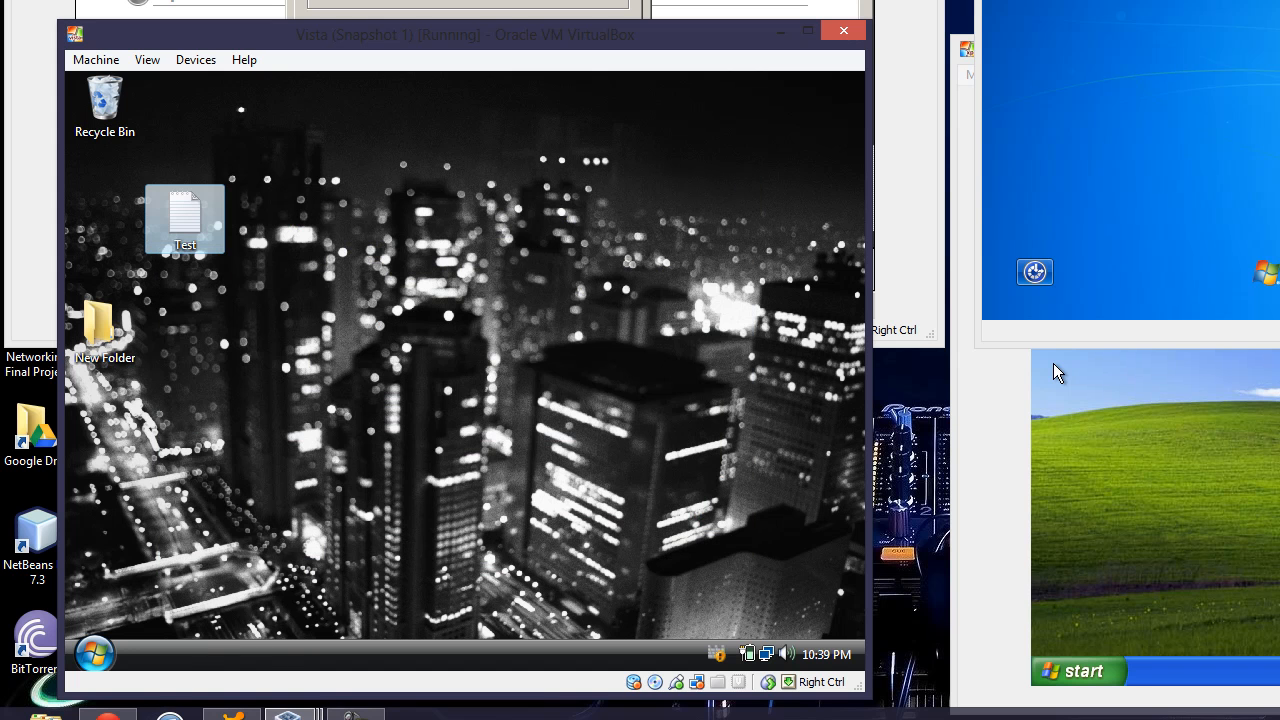
left_click(95, 654)
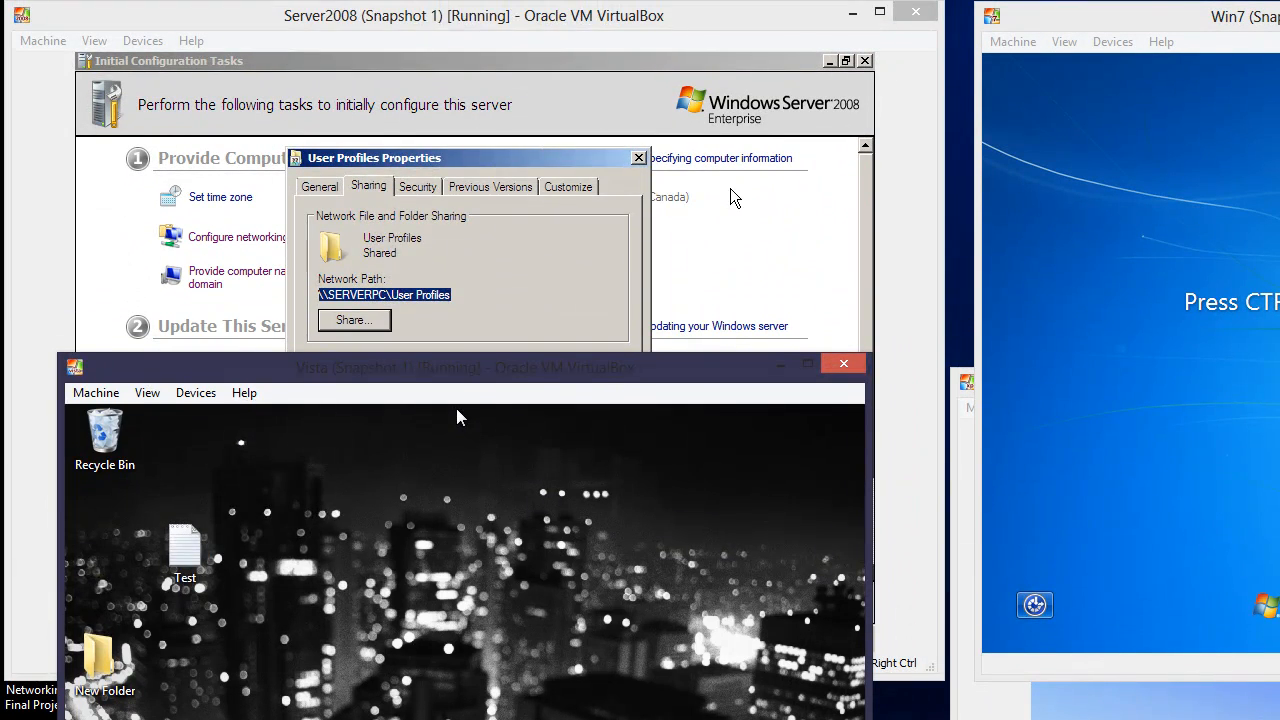
On the Server 2008 VM, close Active Directory Users and Computers and restore User Profiles Properties
left_click(738, 228)
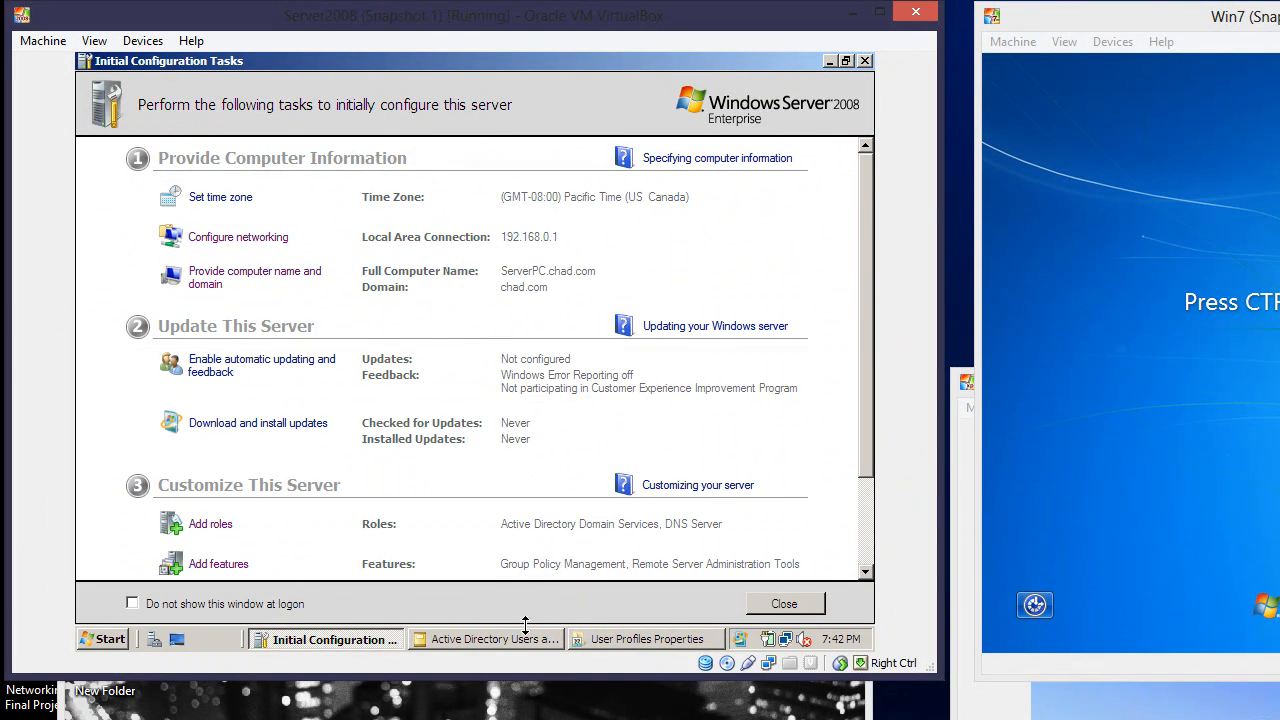
right_click(522, 640)
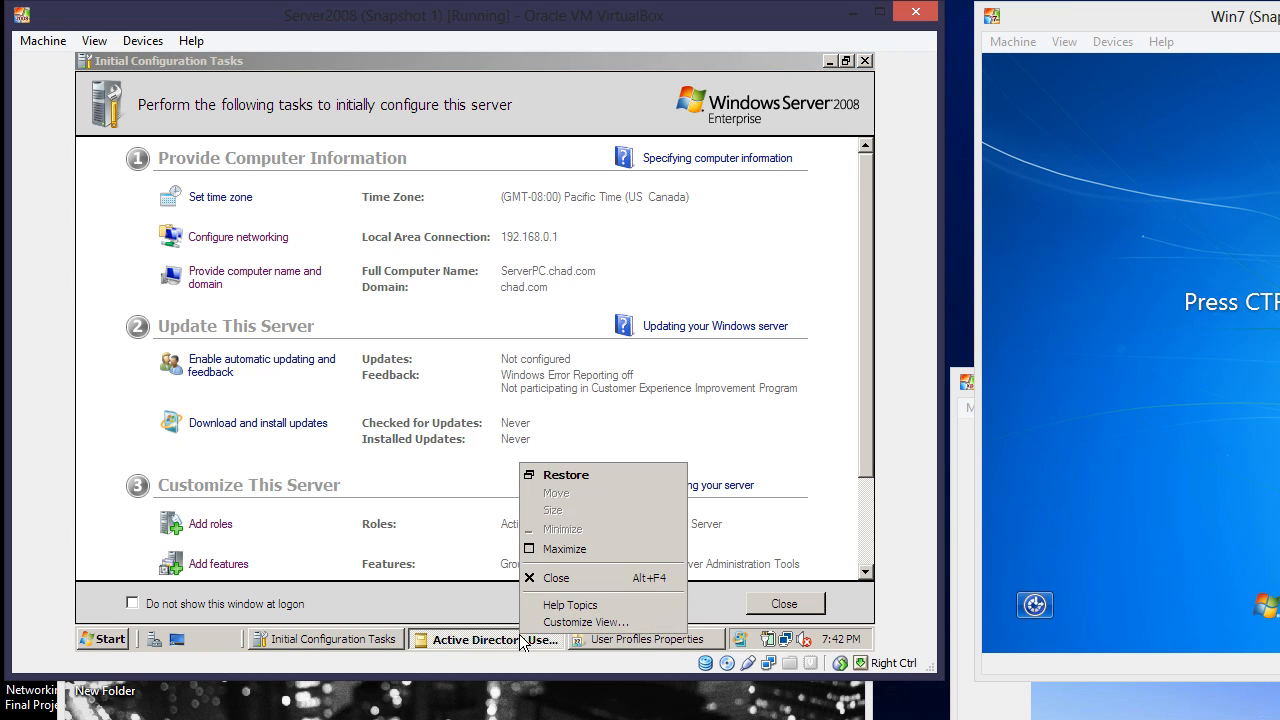
left_click(550, 577)
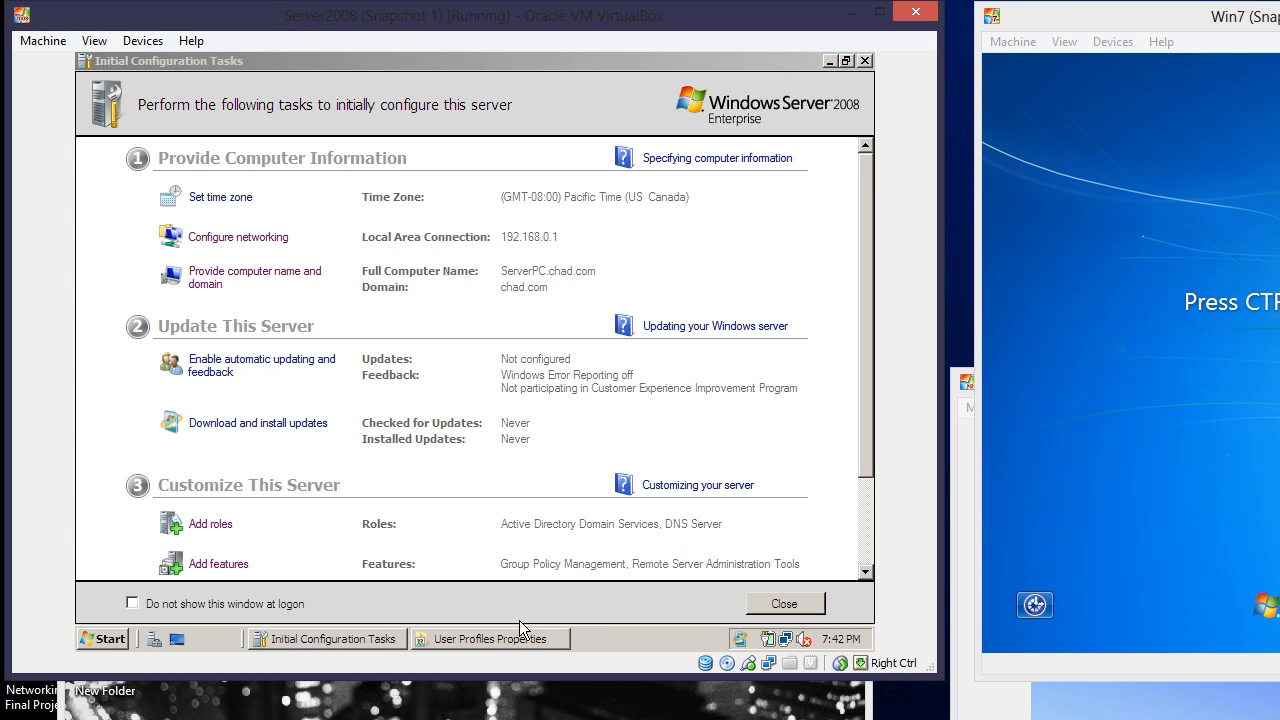
left_click(497, 640)
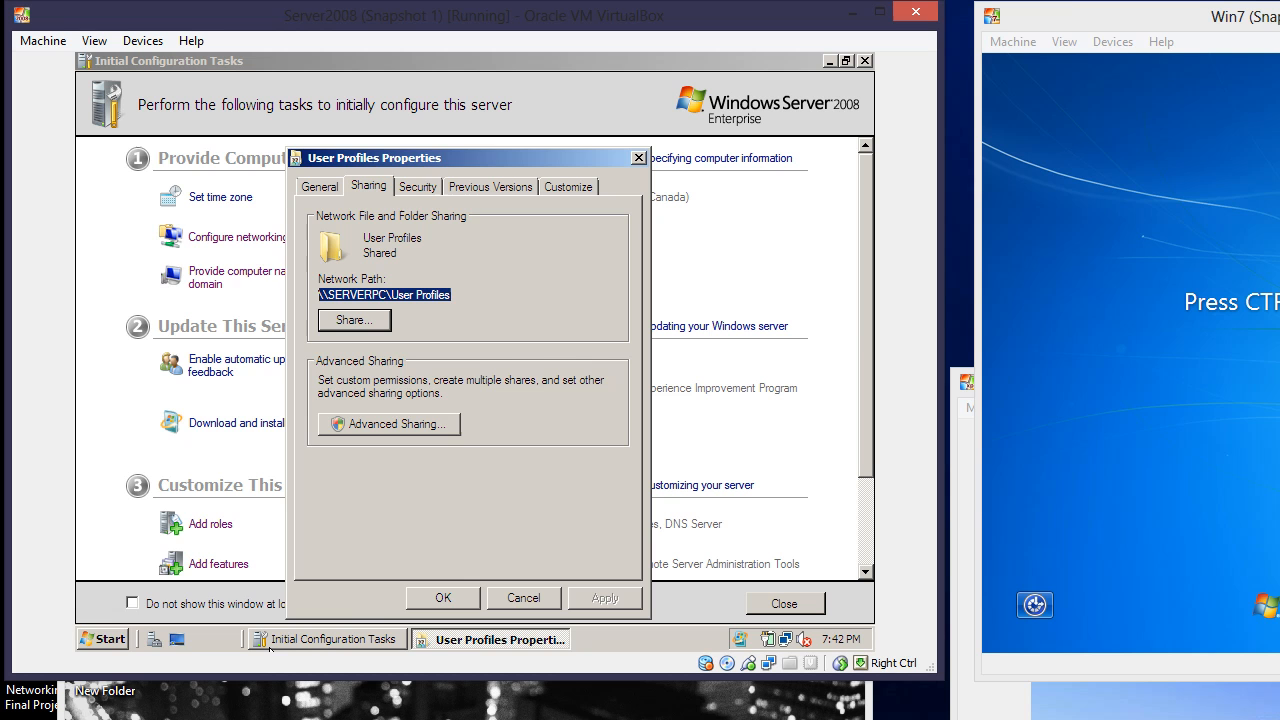
Create a folder named 'Home Folder' at the root of Local Disk (C:)
left_click(110, 639)
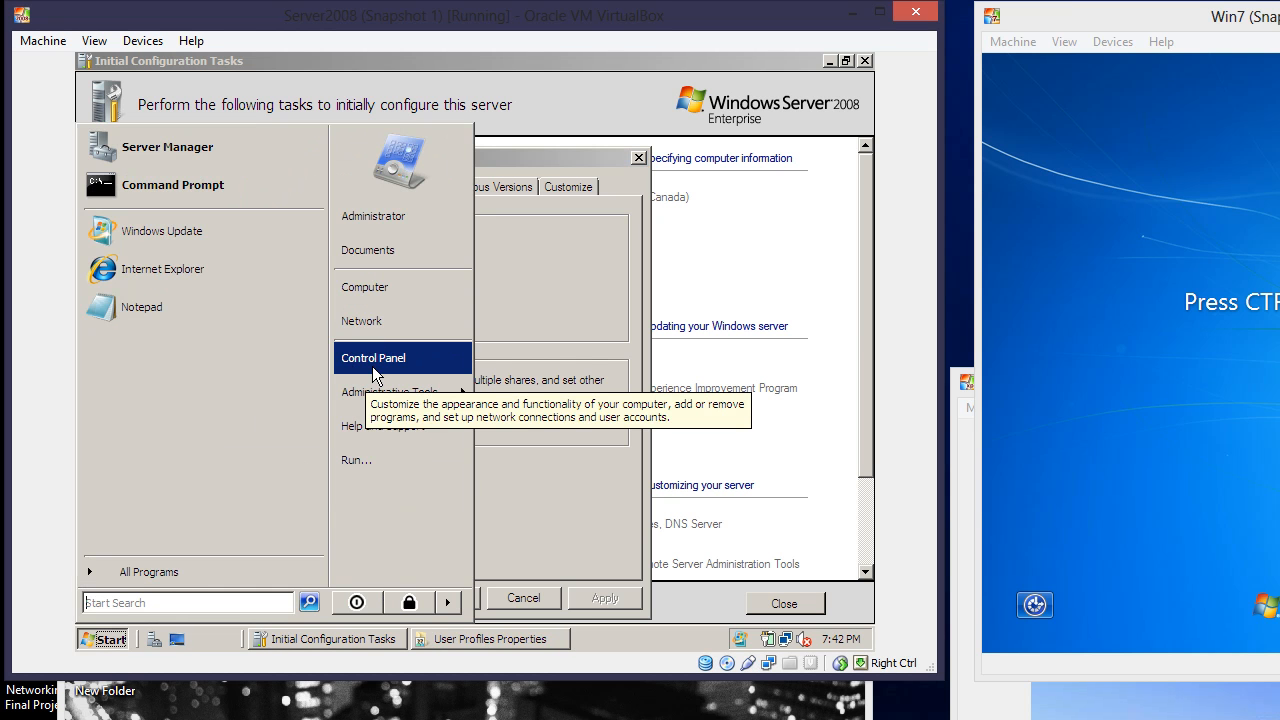
left_click(390, 289)
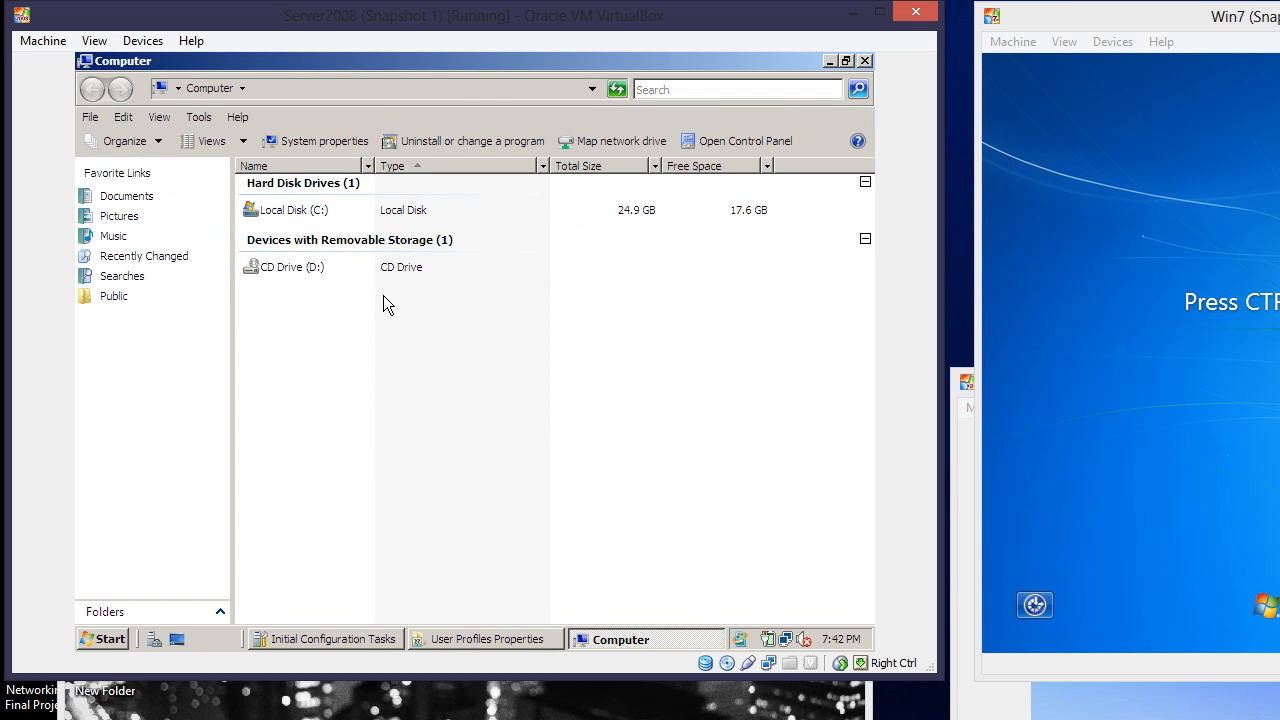
double_click(315, 212)
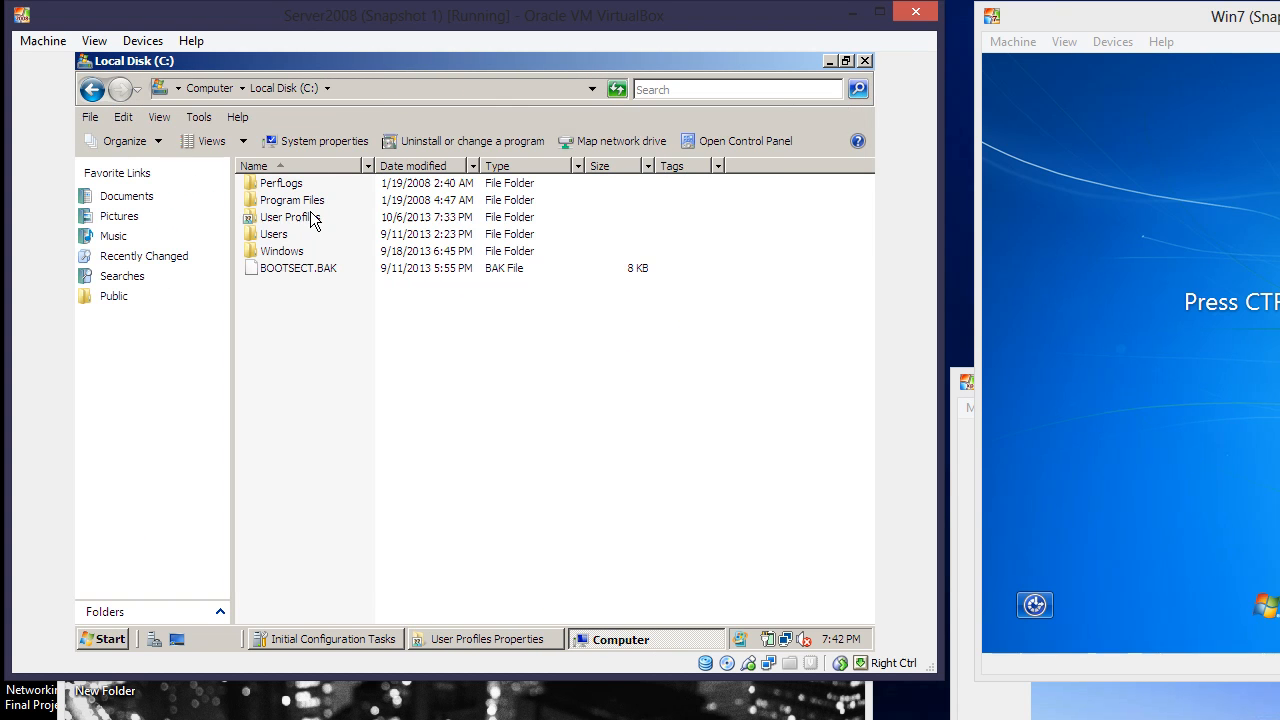
right_click(320, 317)
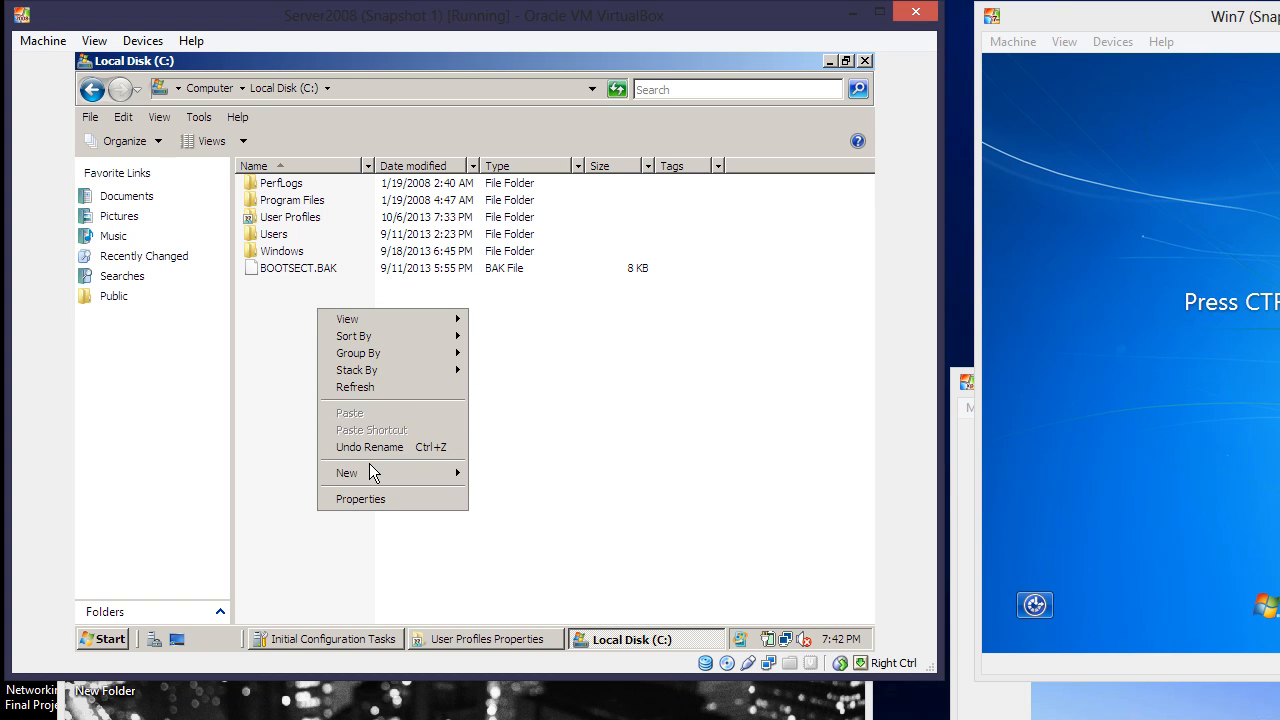
mouse_move(372, 473)
left_click(497, 473)
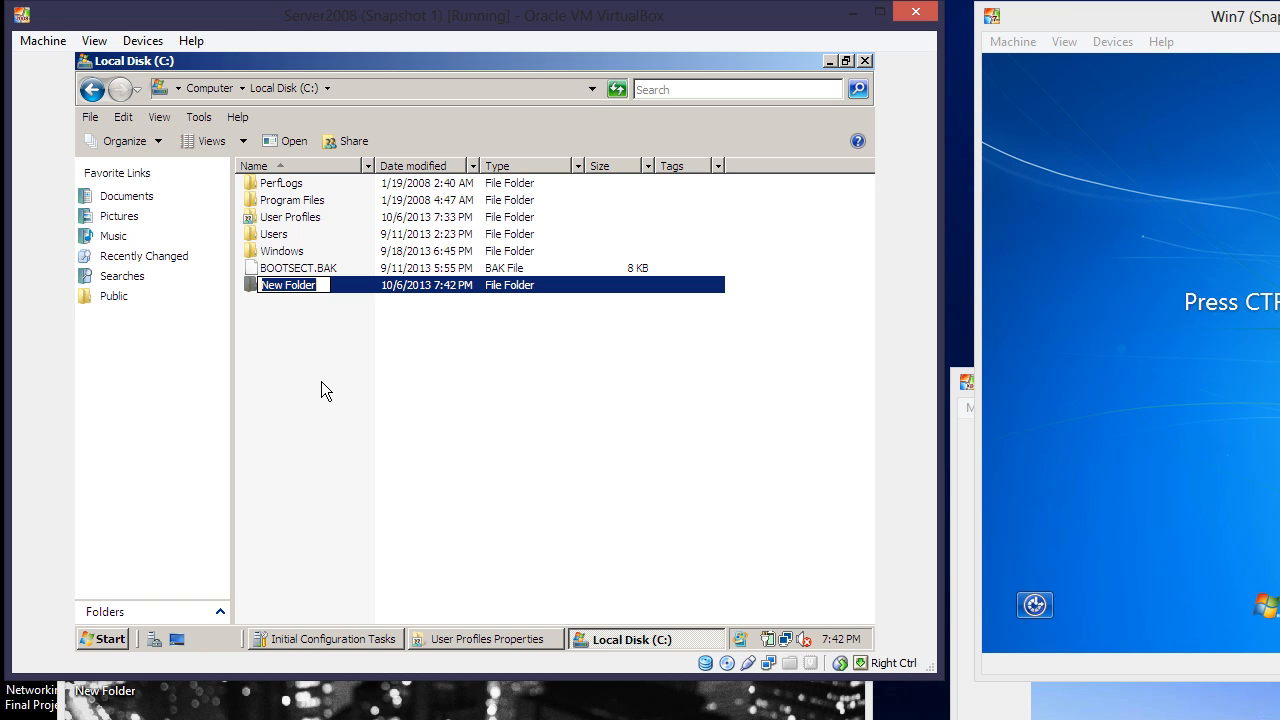
type("Home Fo")
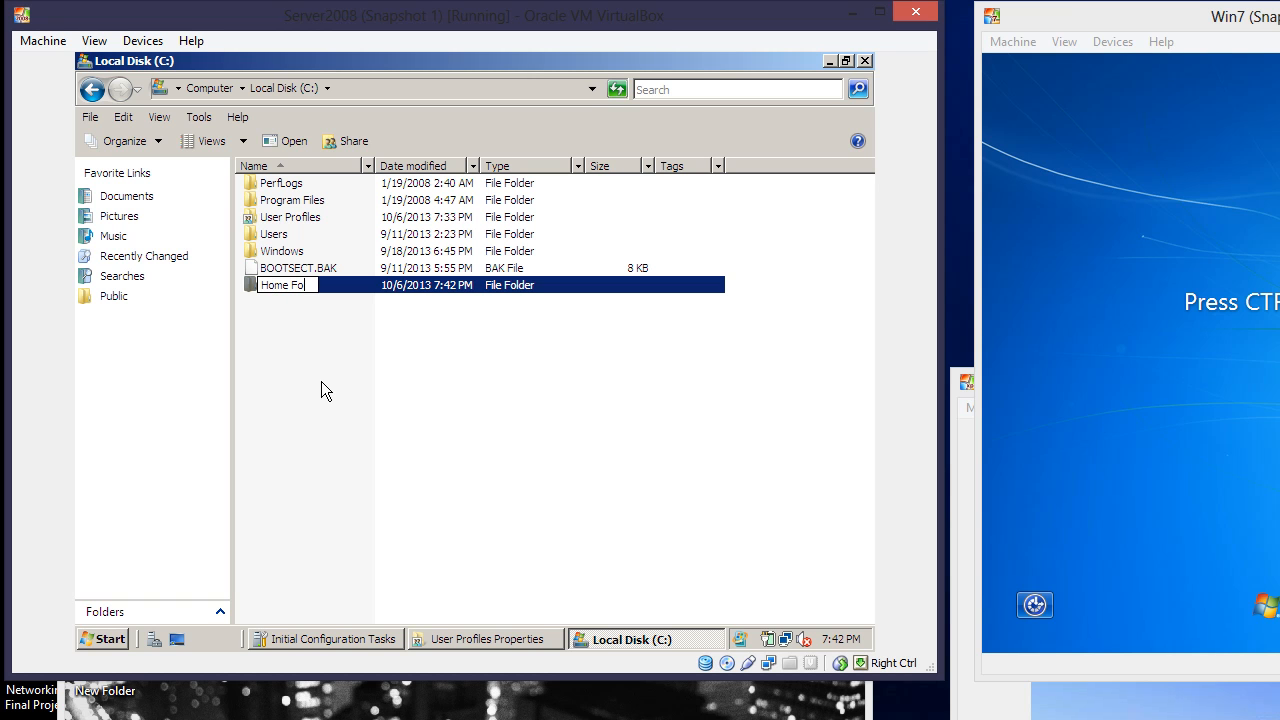
type("lder")
left_click(326, 390)
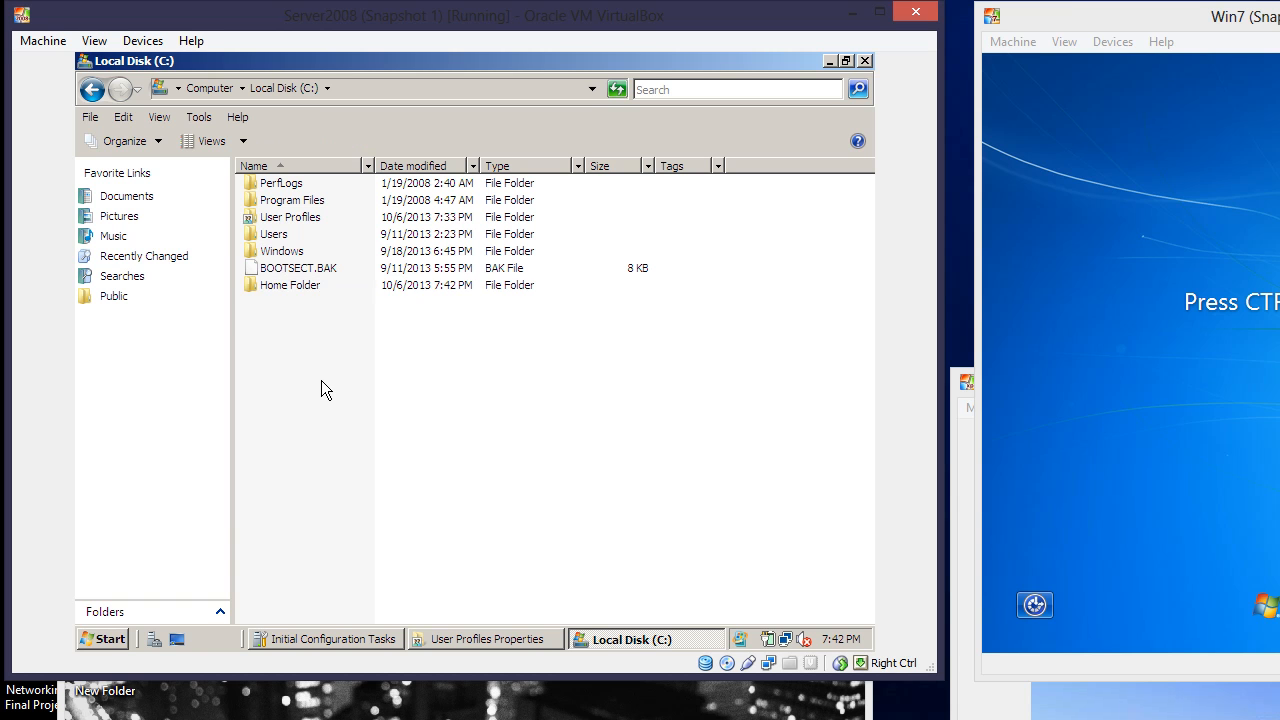
Clear the read-only attribute in Home Folder's properties
right_click(300, 292)
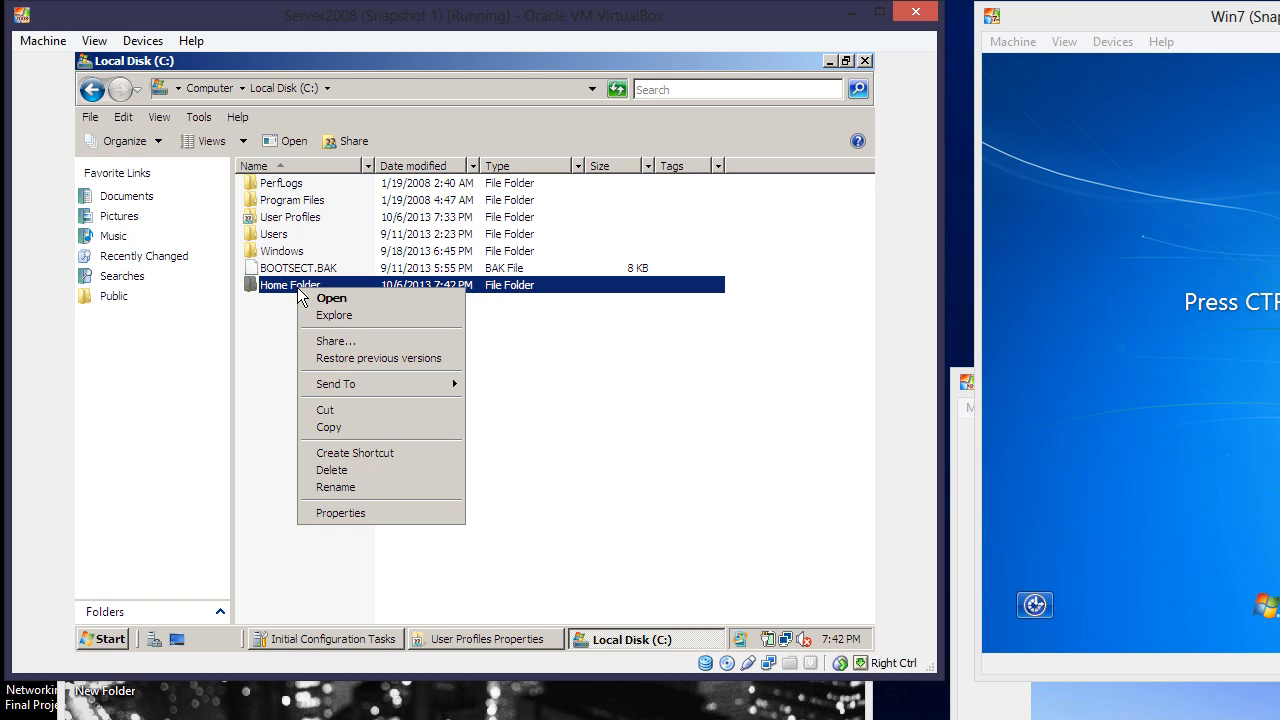
left_click(347, 513)
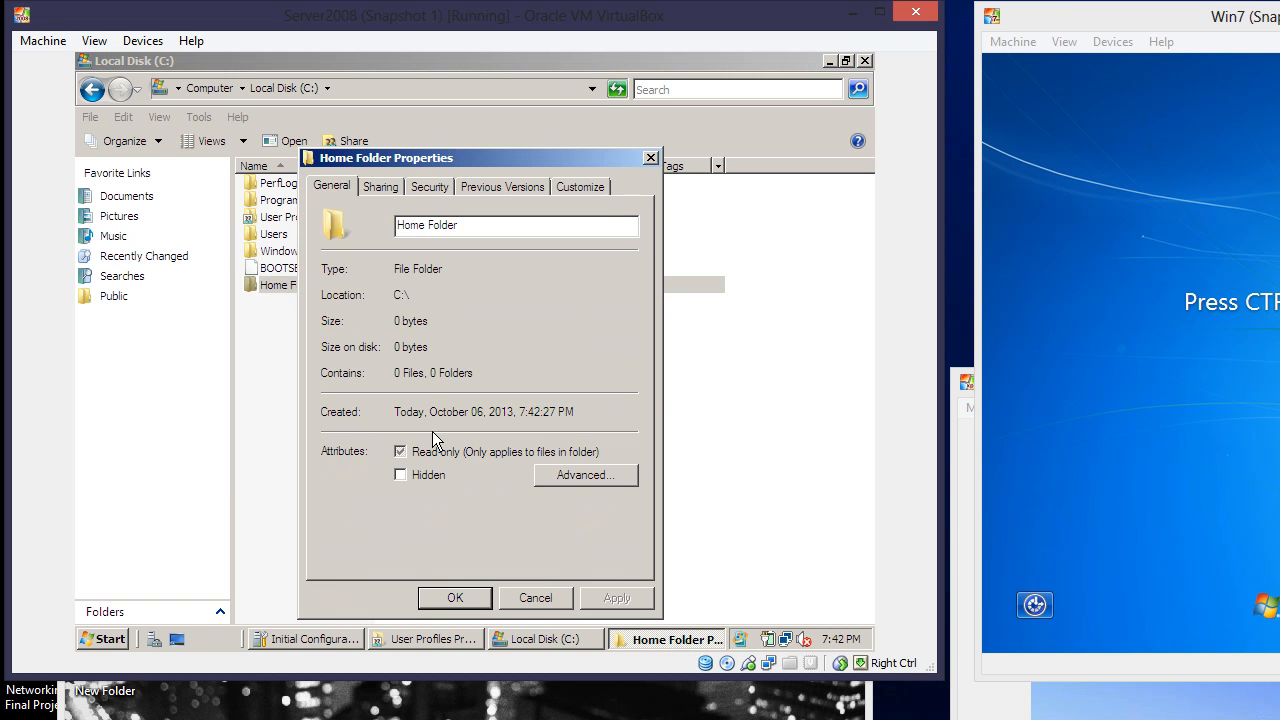
left_click(400, 452)
Share Home Folder with Everyone at the Co-owner permission level
left_click(396, 188)
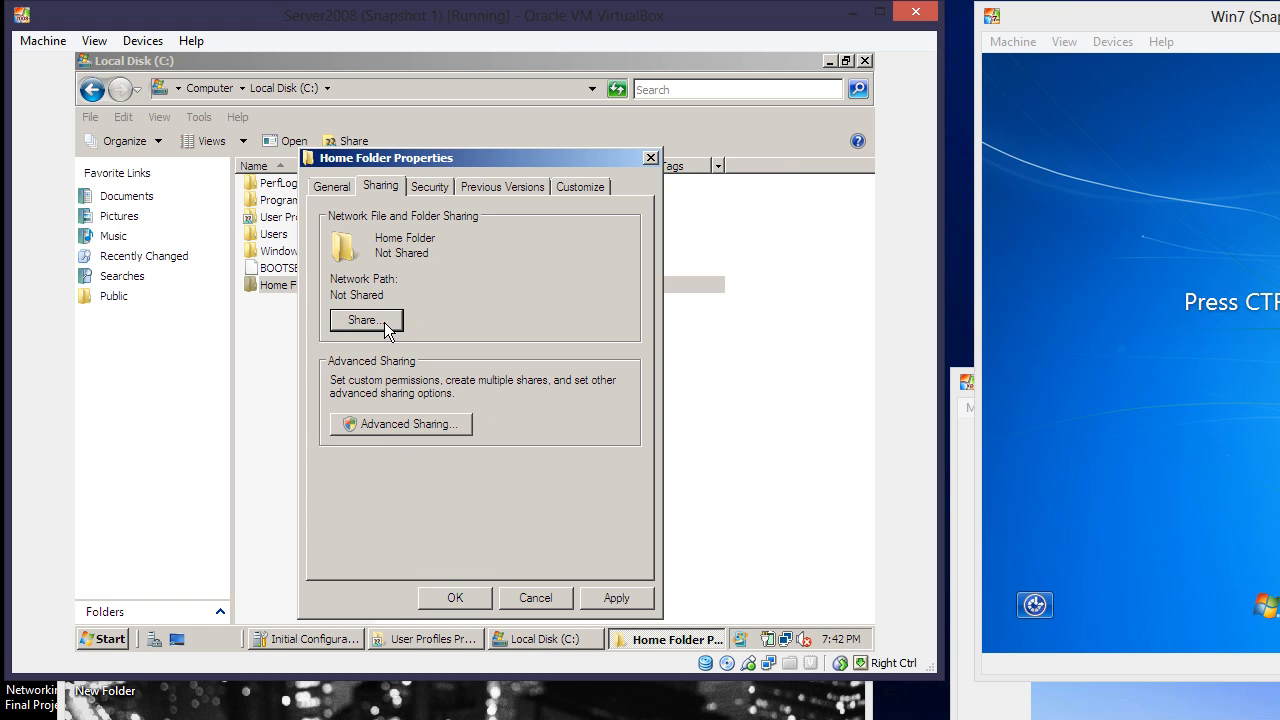
left_click(390, 322)
left_click(622, 336)
left_click(598, 357)
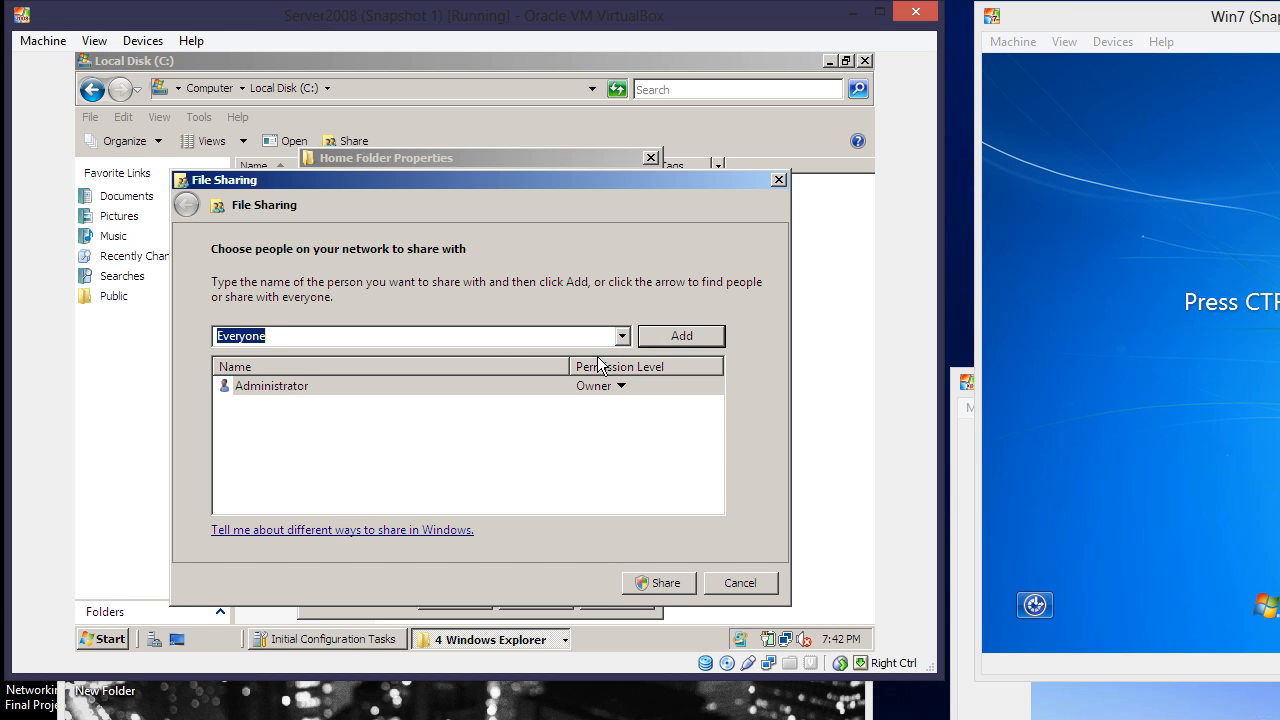
left_click(659, 338)
left_click(620, 405)
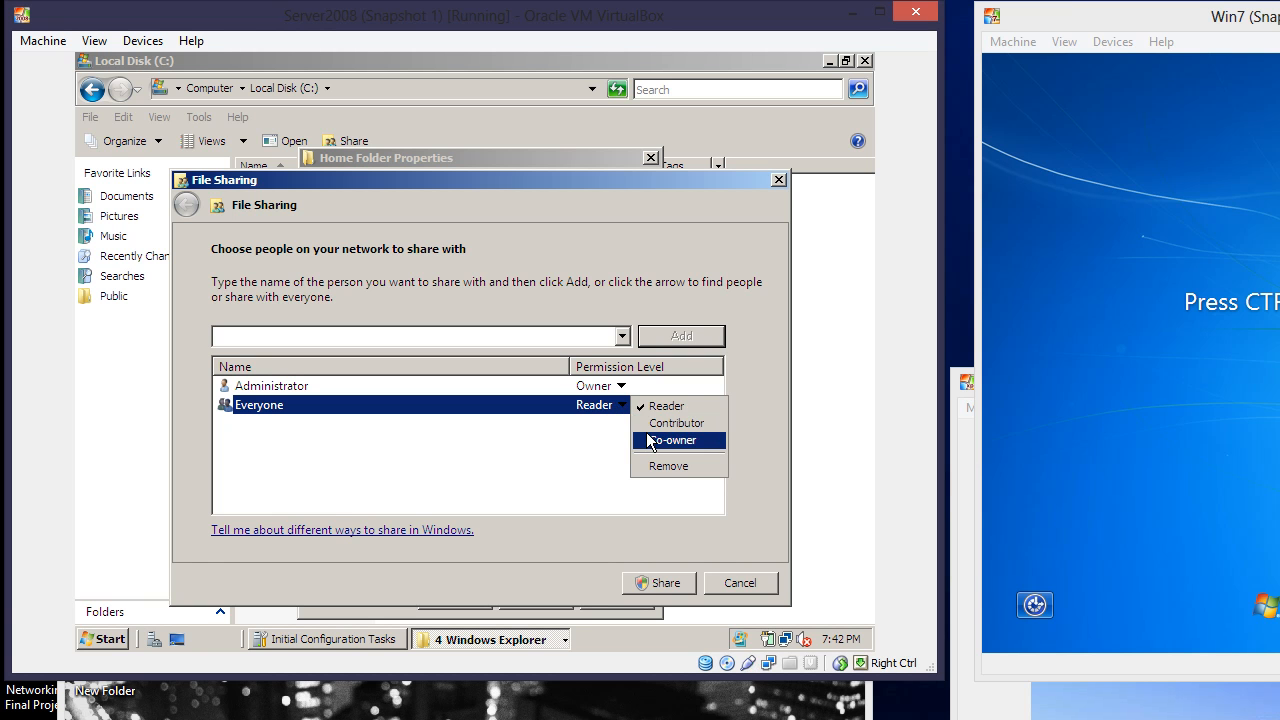
left_click(650, 439)
left_click(658, 583)
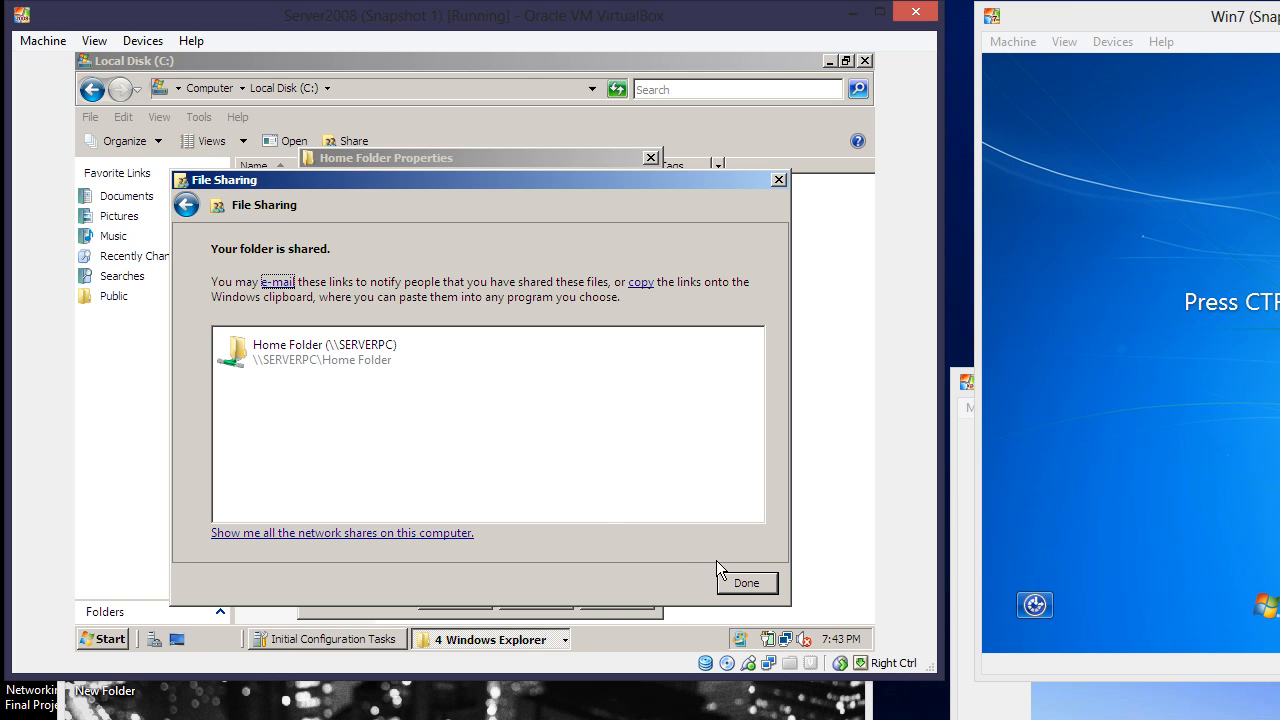
left_click(746, 583)
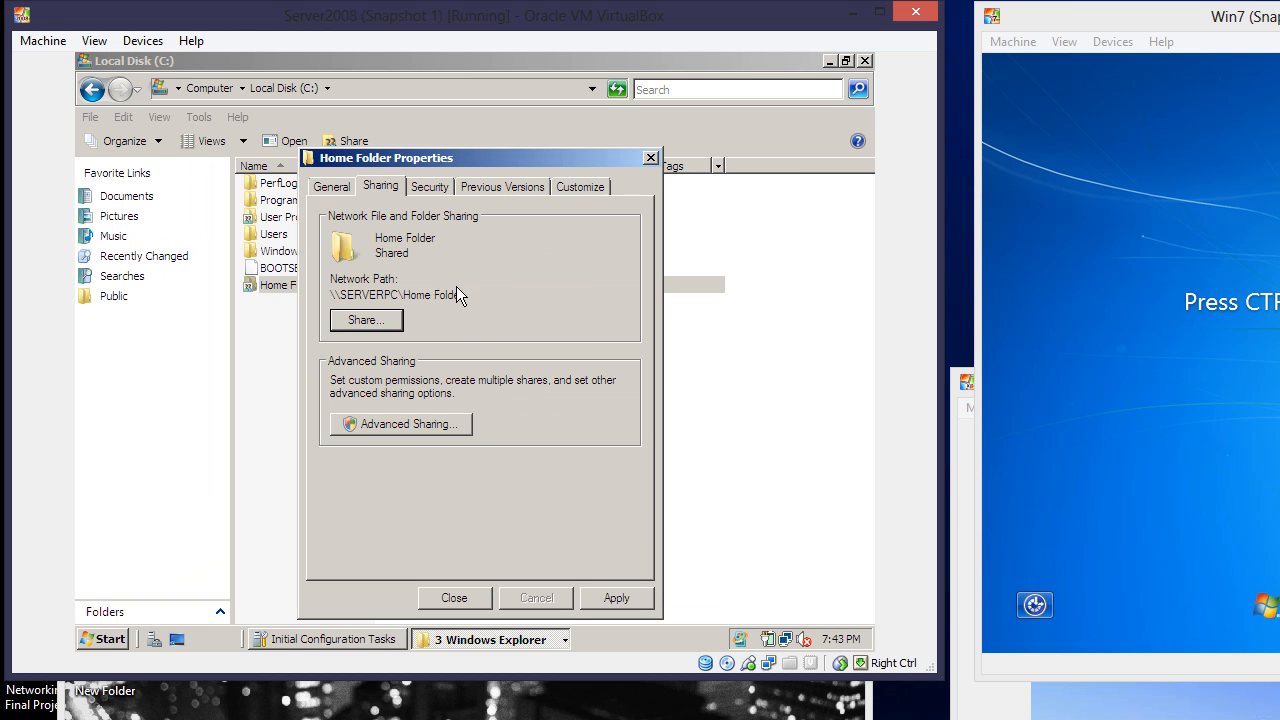
Copy the network path \\SERVERPC\Home Folder and close the properties dialog
left_click_drag(464, 294, 314, 303)
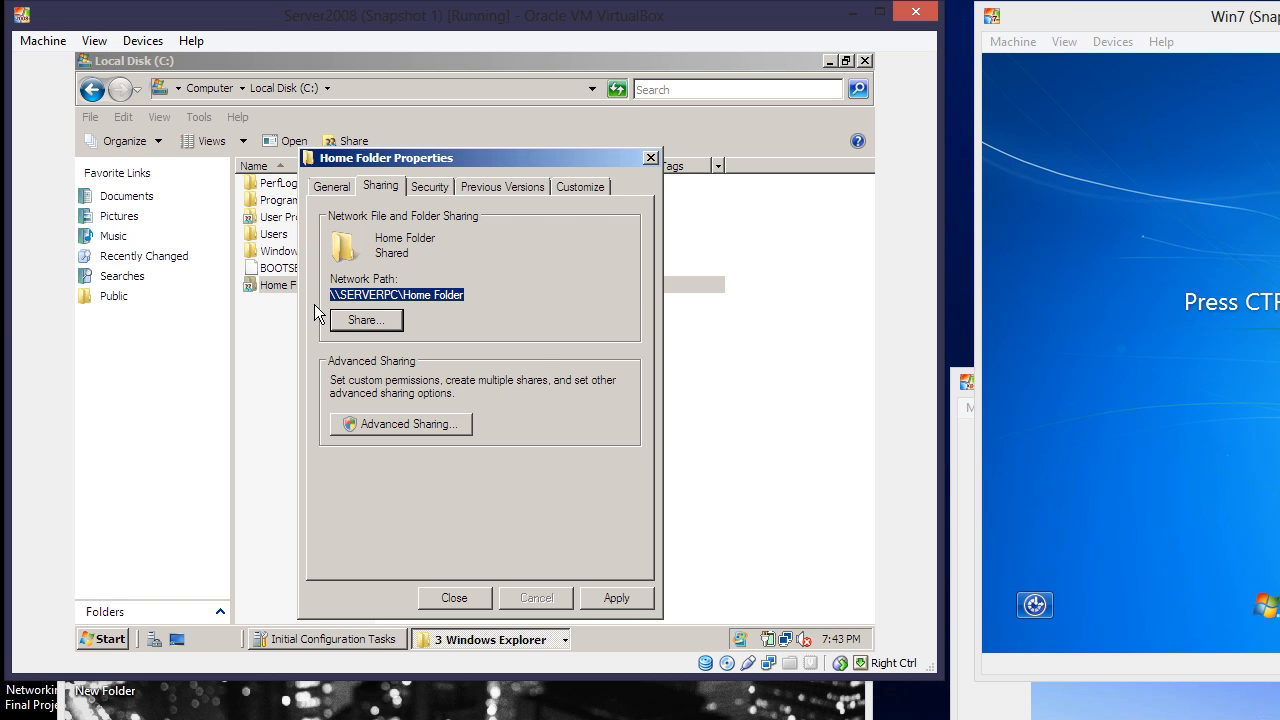
right_click(341, 294)
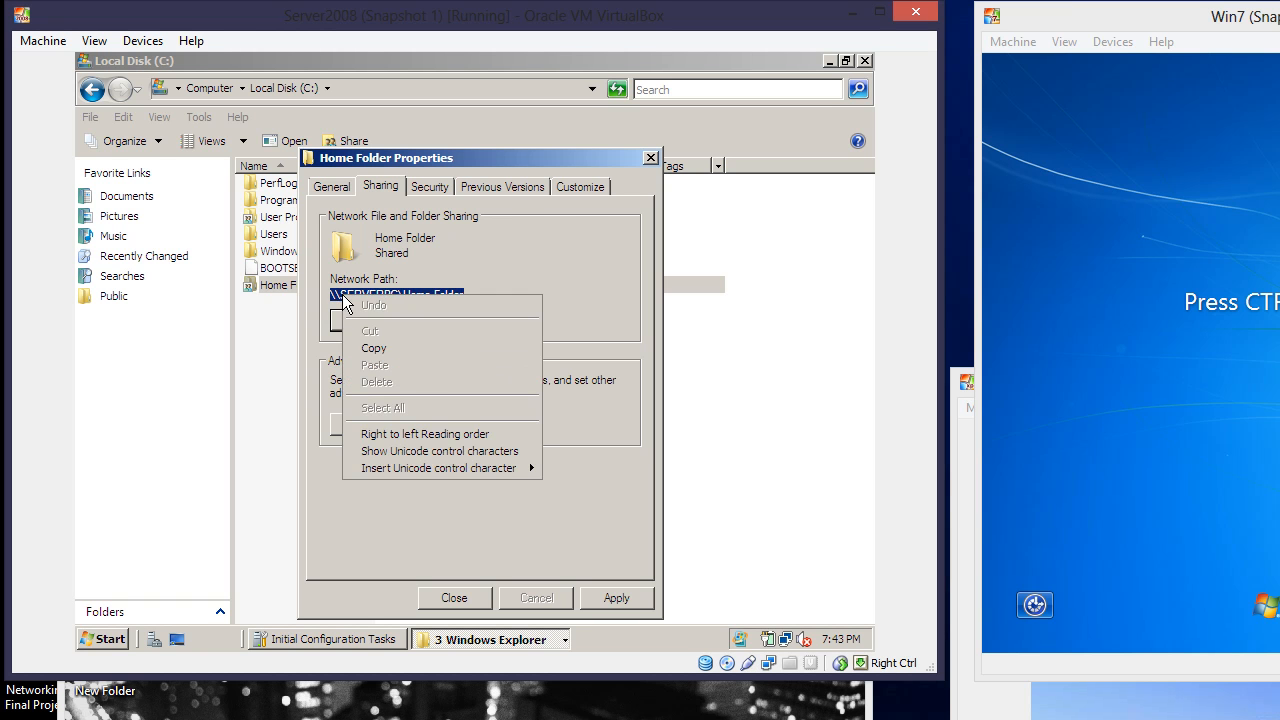
left_click(374, 348)
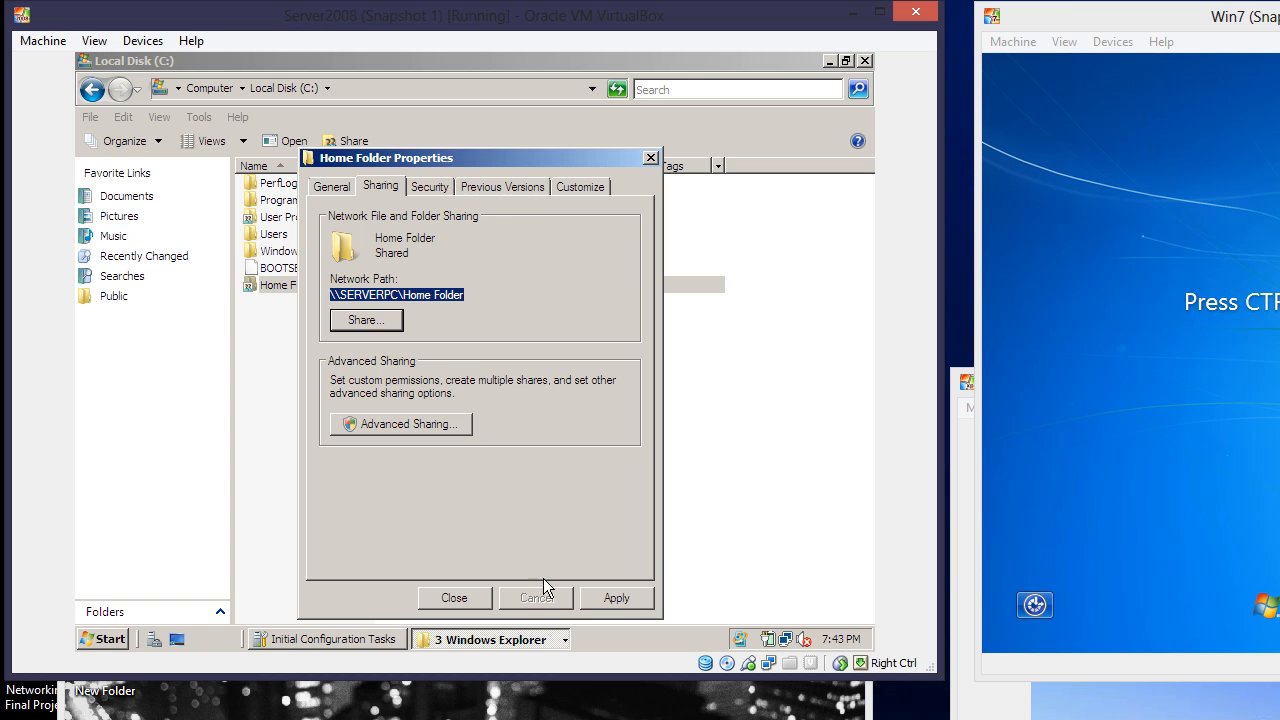
left_click(484, 597)
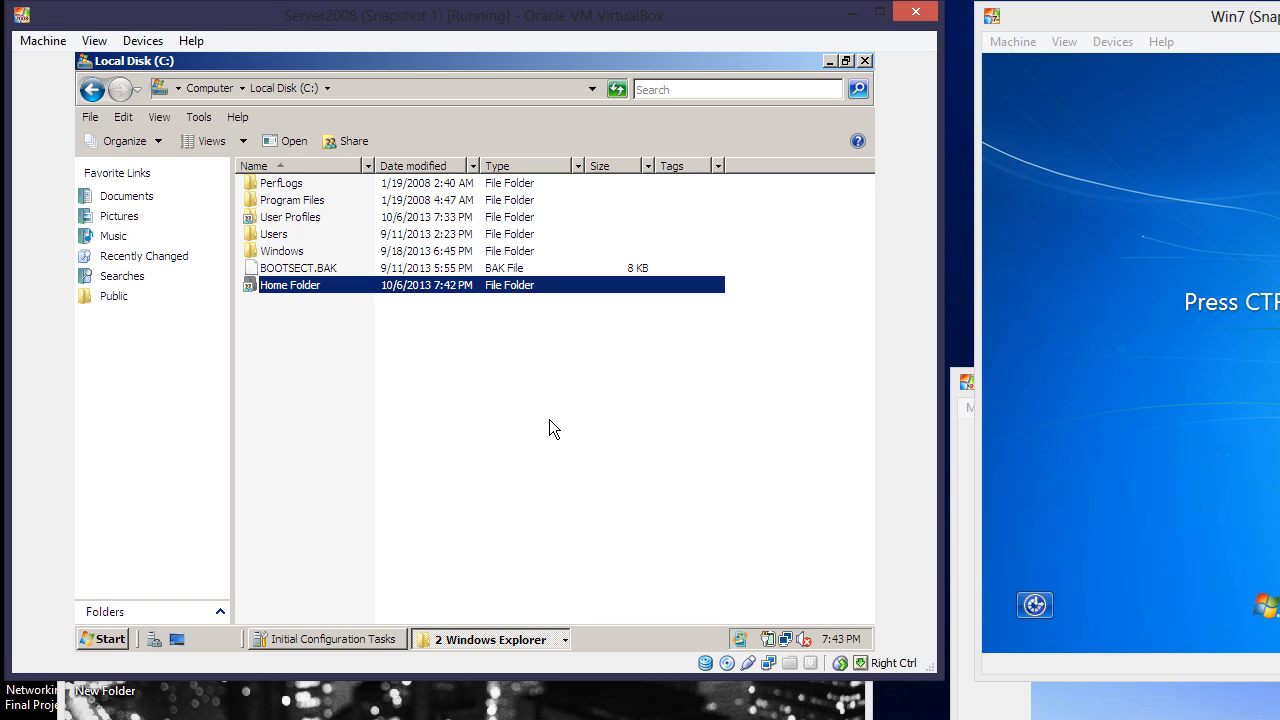
Launch Active Directory Users and Computers and close the leftover User Profiles Properties dialog
left_click(112, 639)
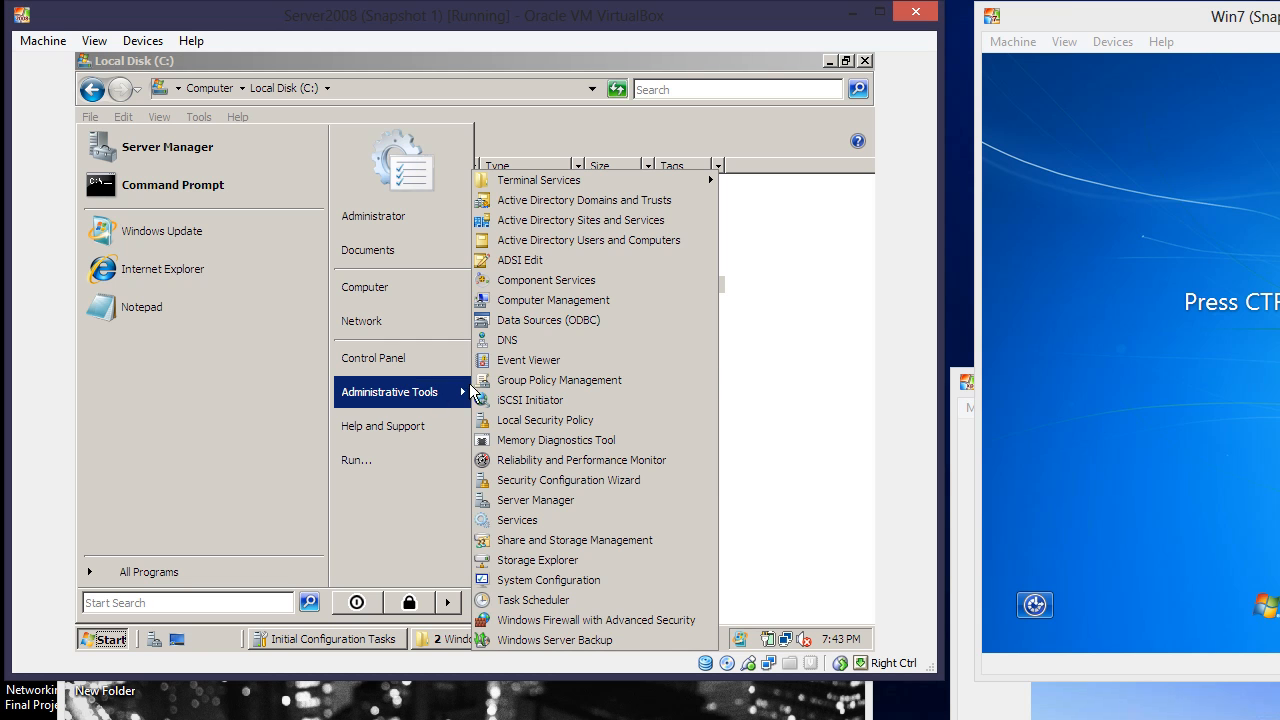
left_click(588, 241)
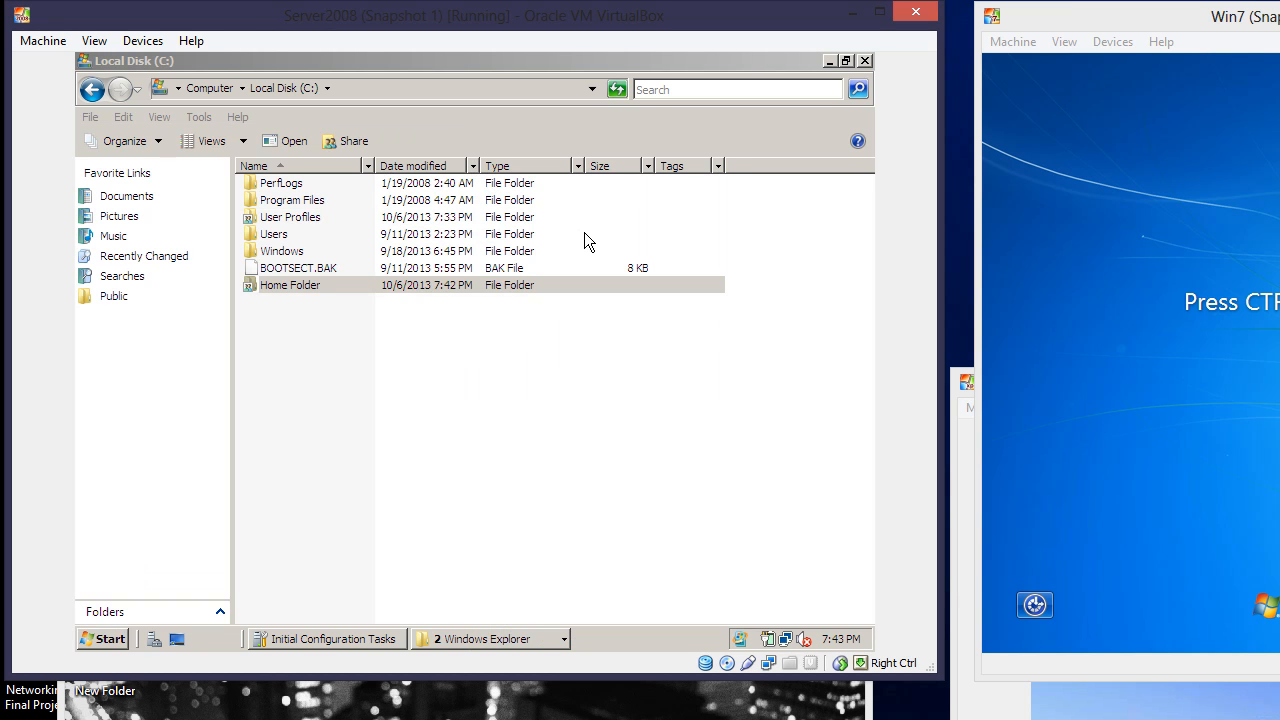
left_click(506, 645)
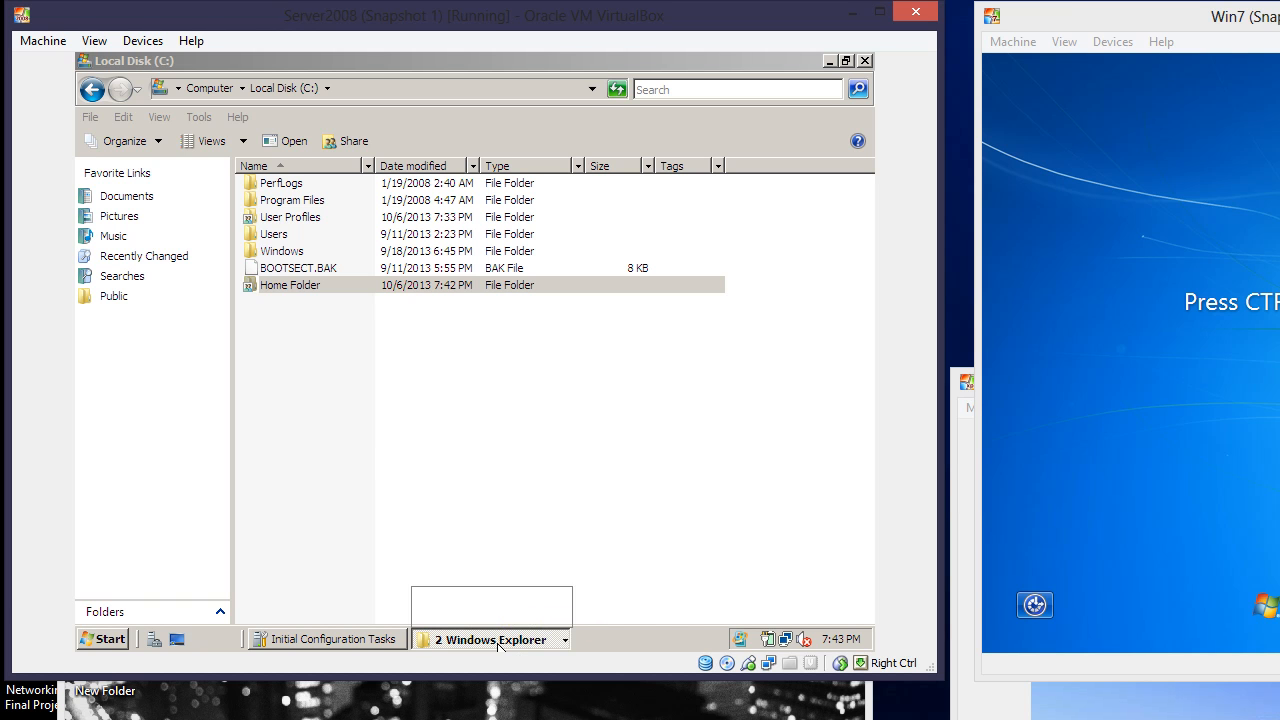
left_click(495, 618)
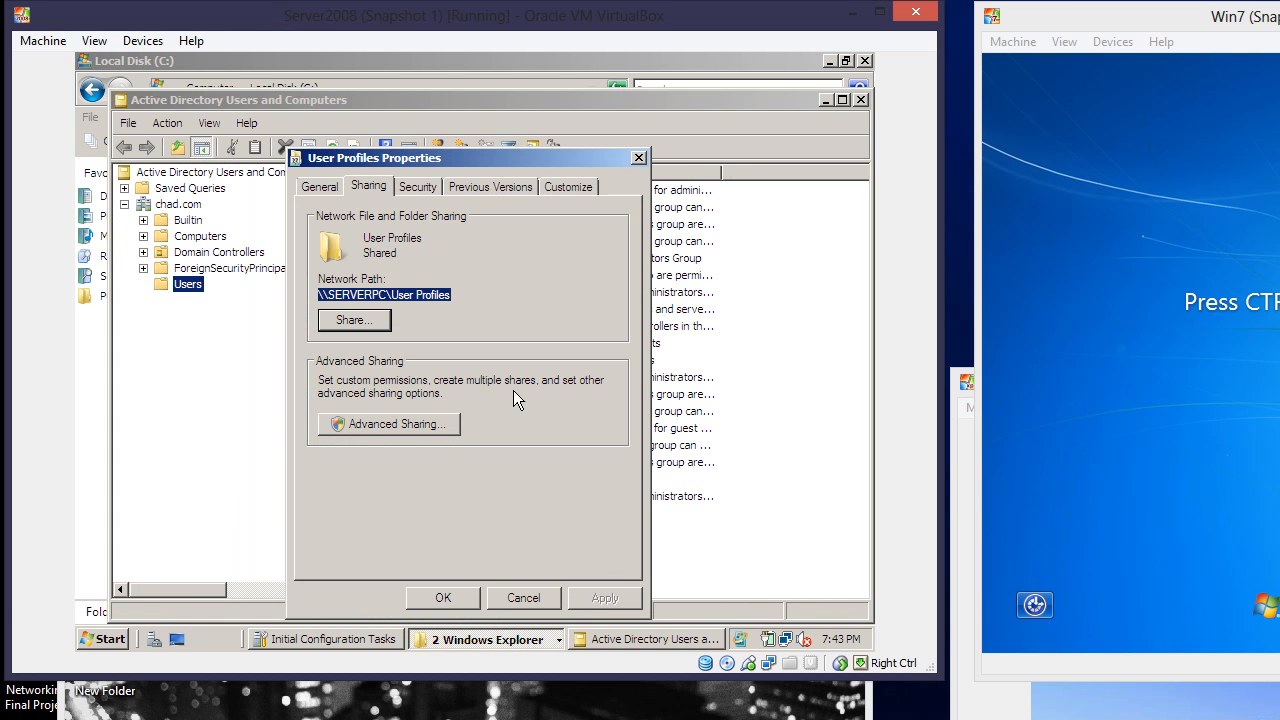
left_click(637, 159)
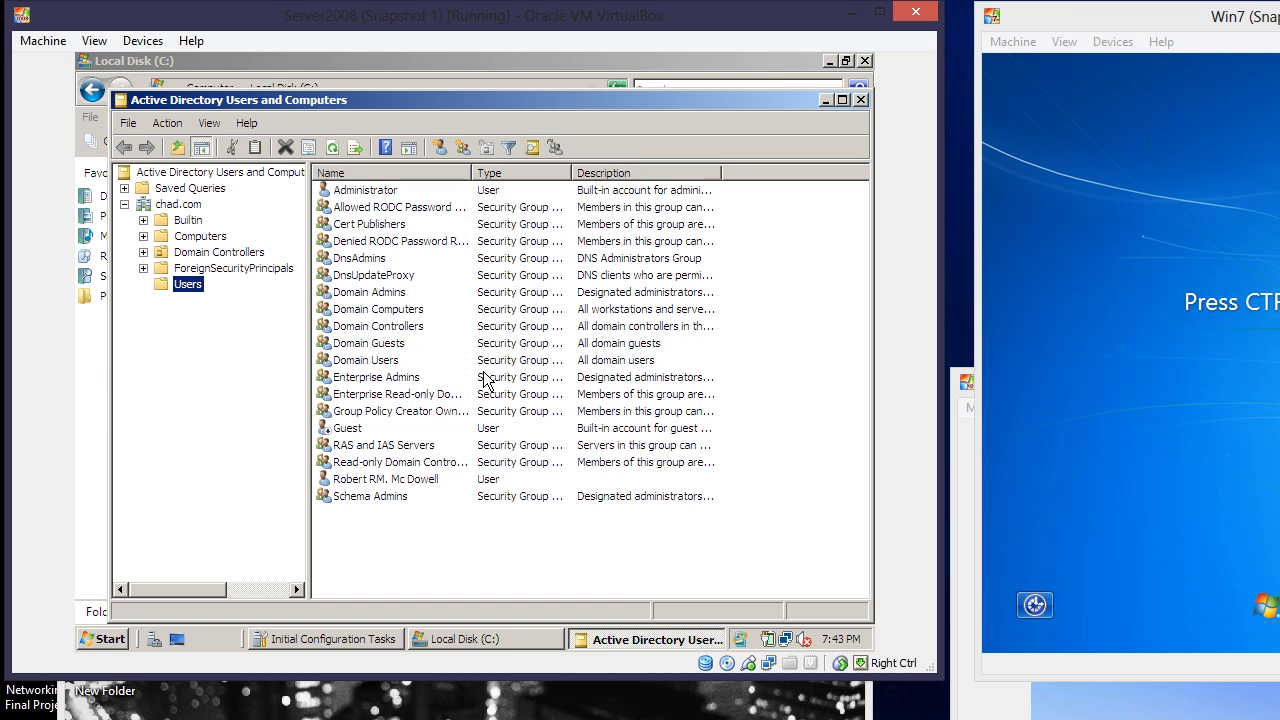
In the domain user's Profile settings, set the home folder to connect drive R:
left_click(381, 481)
right_click(381, 481)
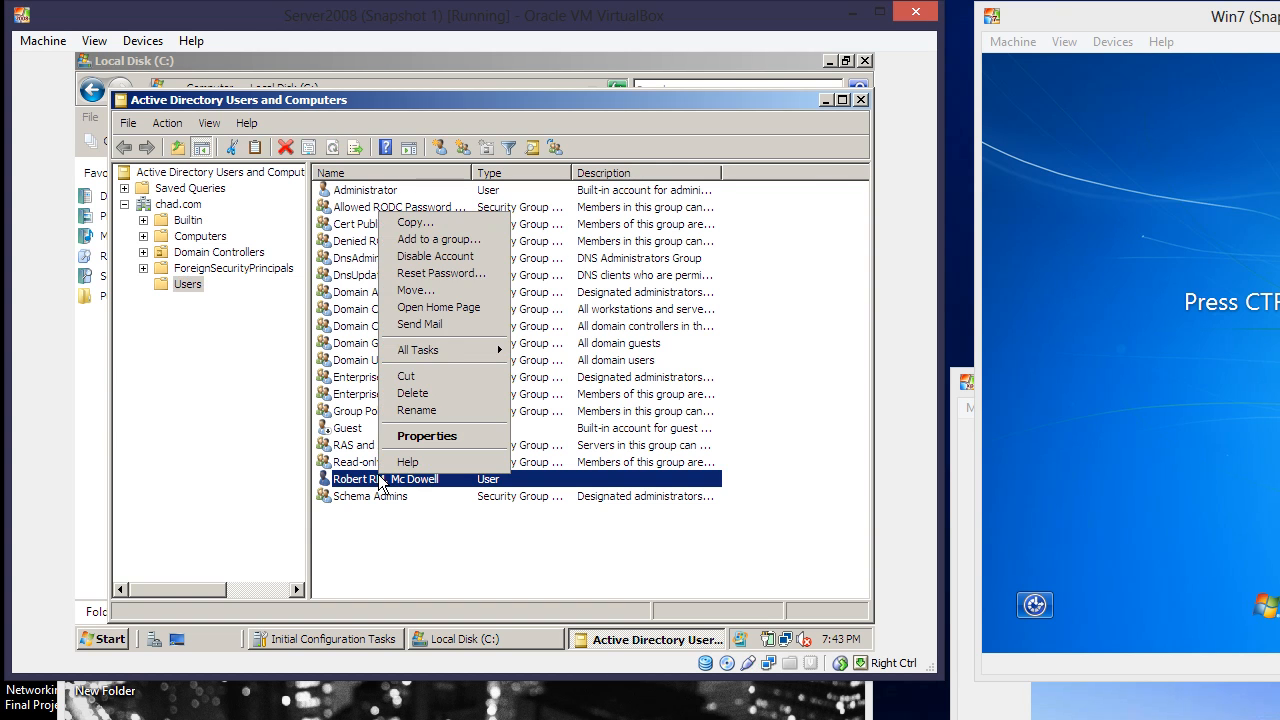
left_click(410, 438)
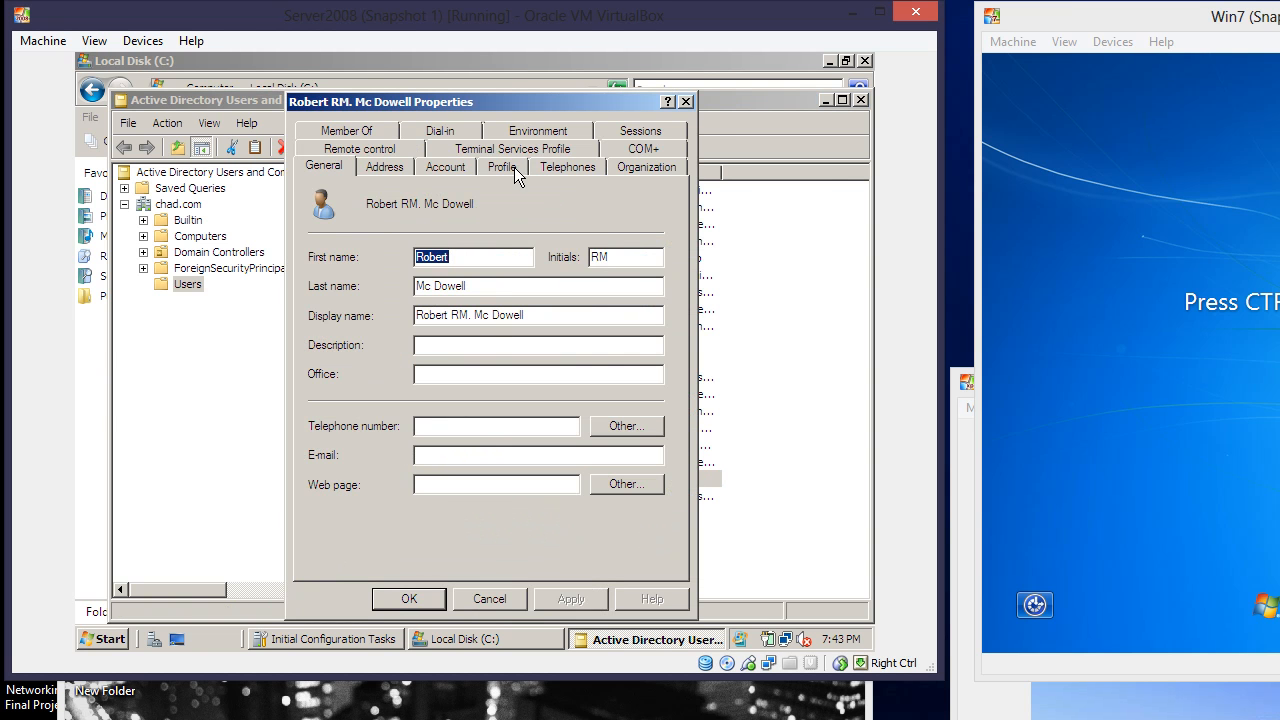
left_click(516, 170)
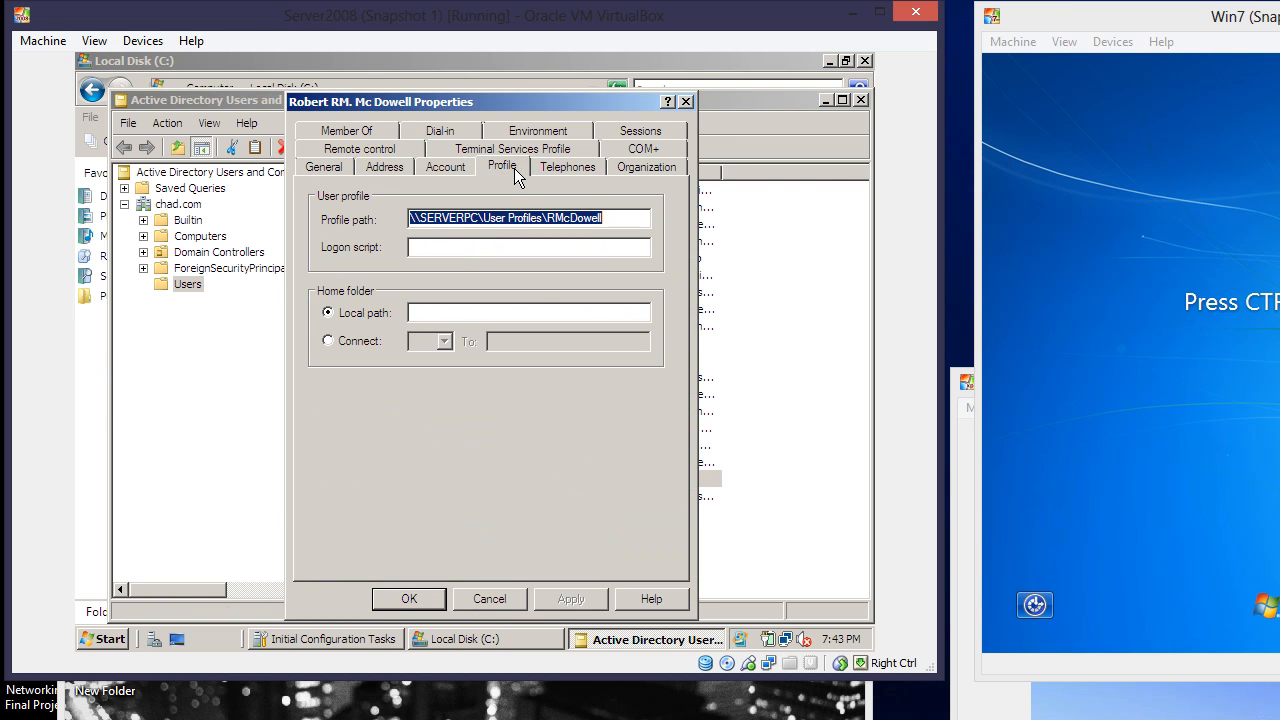
left_click(331, 342)
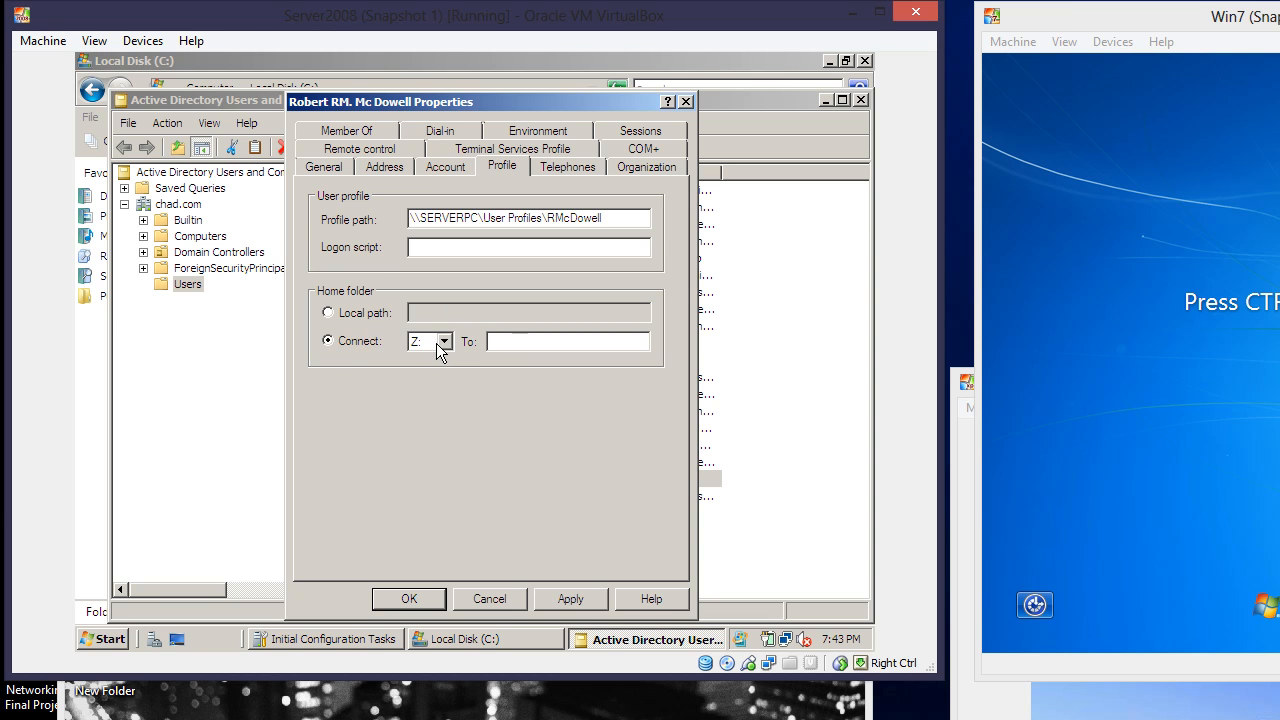
left_click(444, 342)
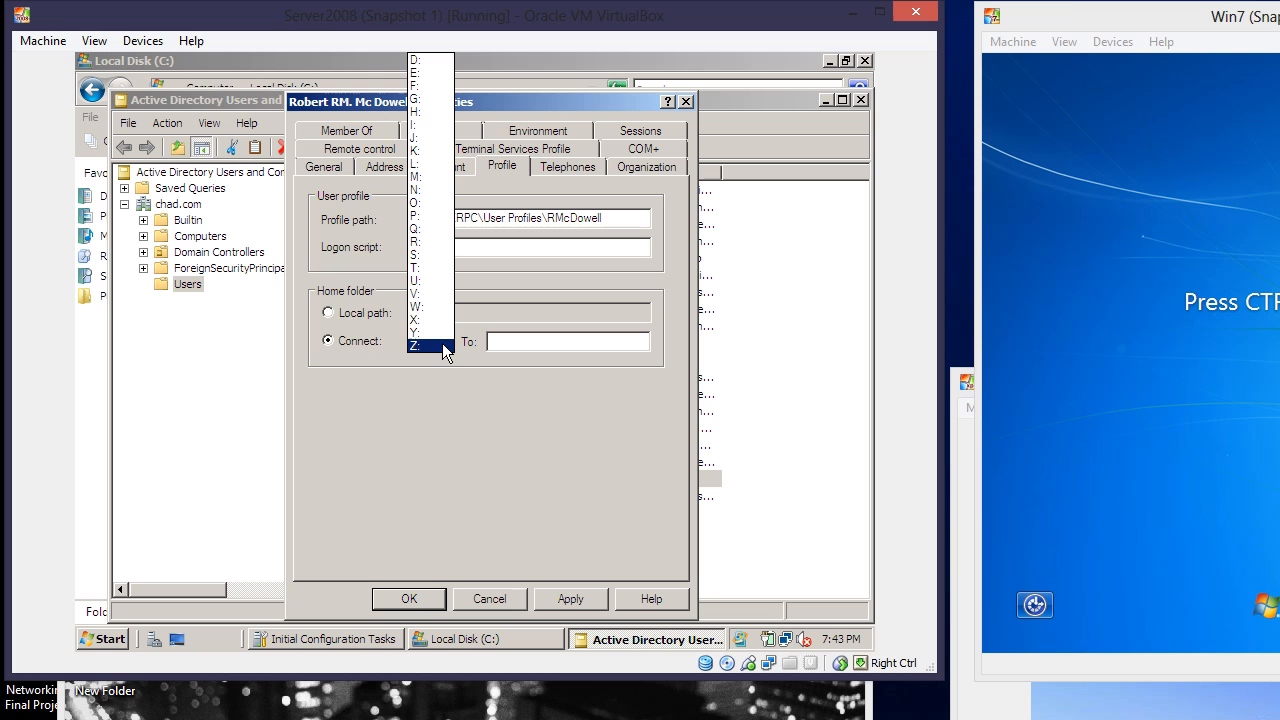
left_click(428, 241)
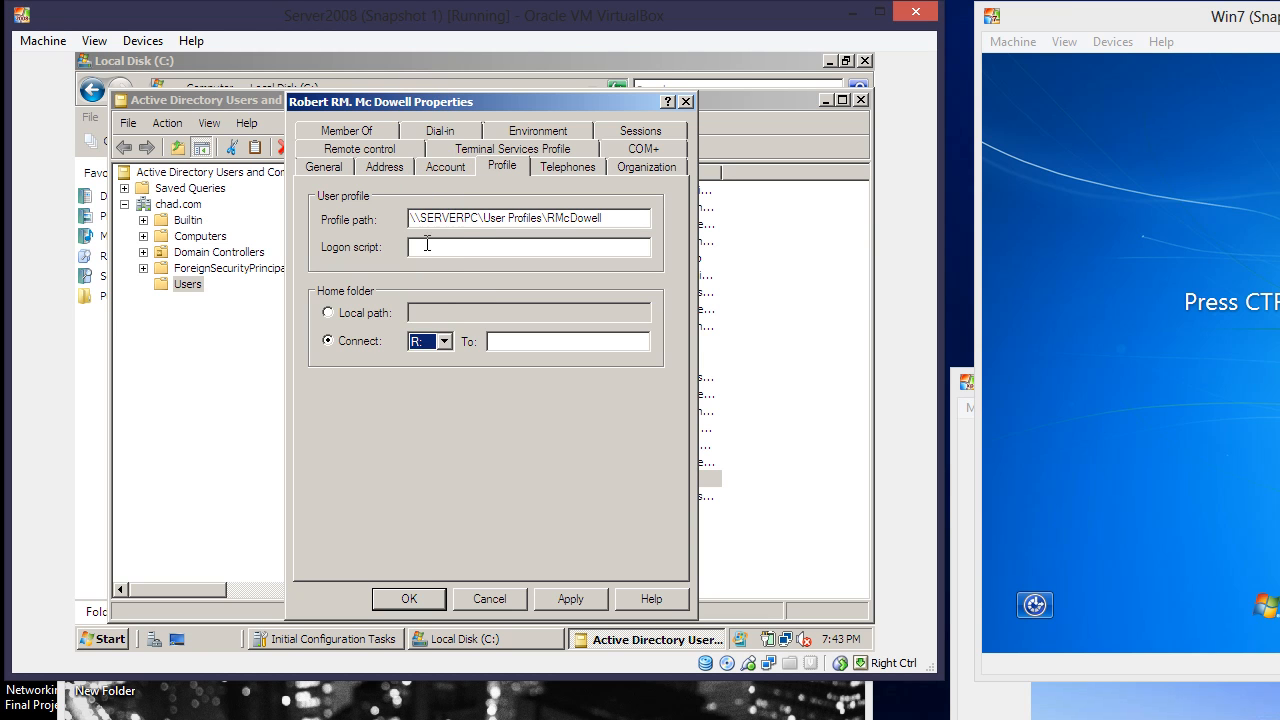
Set the R: target to \\SERVERPC\Home Folder\%username%, apply, and save with OK
left_click(513, 344)
right_click(513, 344)
left_click(540, 413)
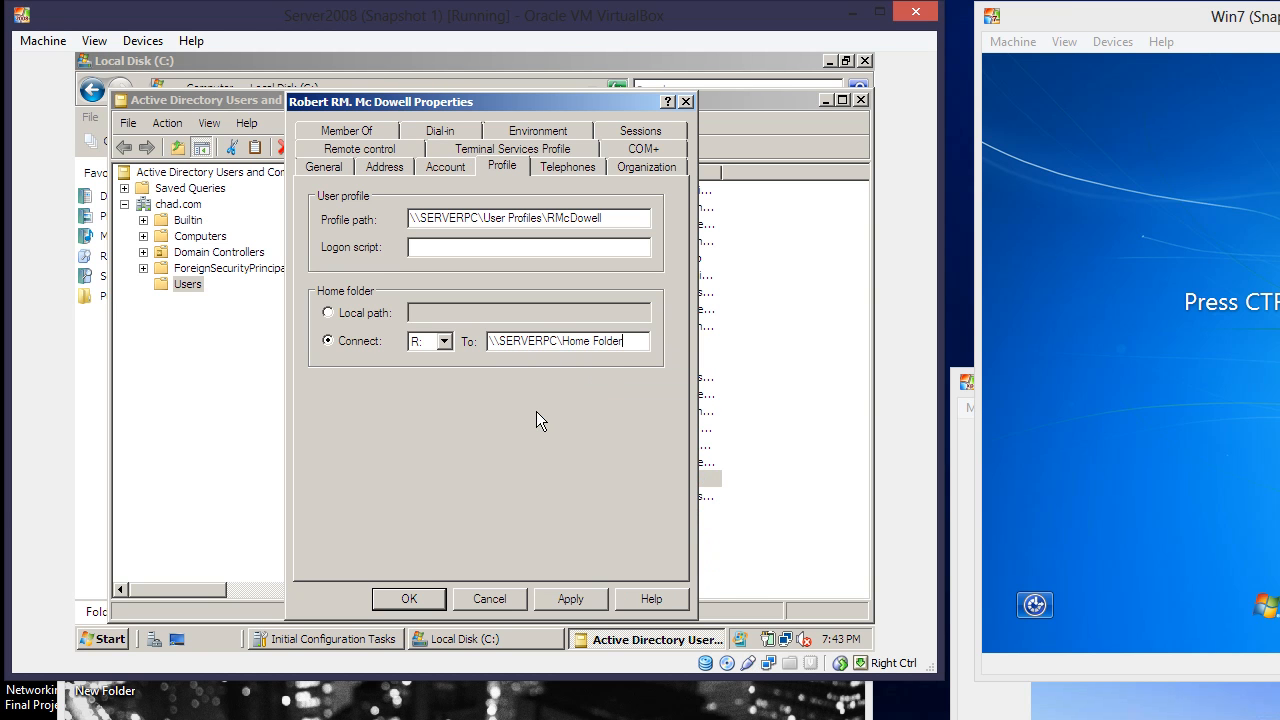
type("\\%username")
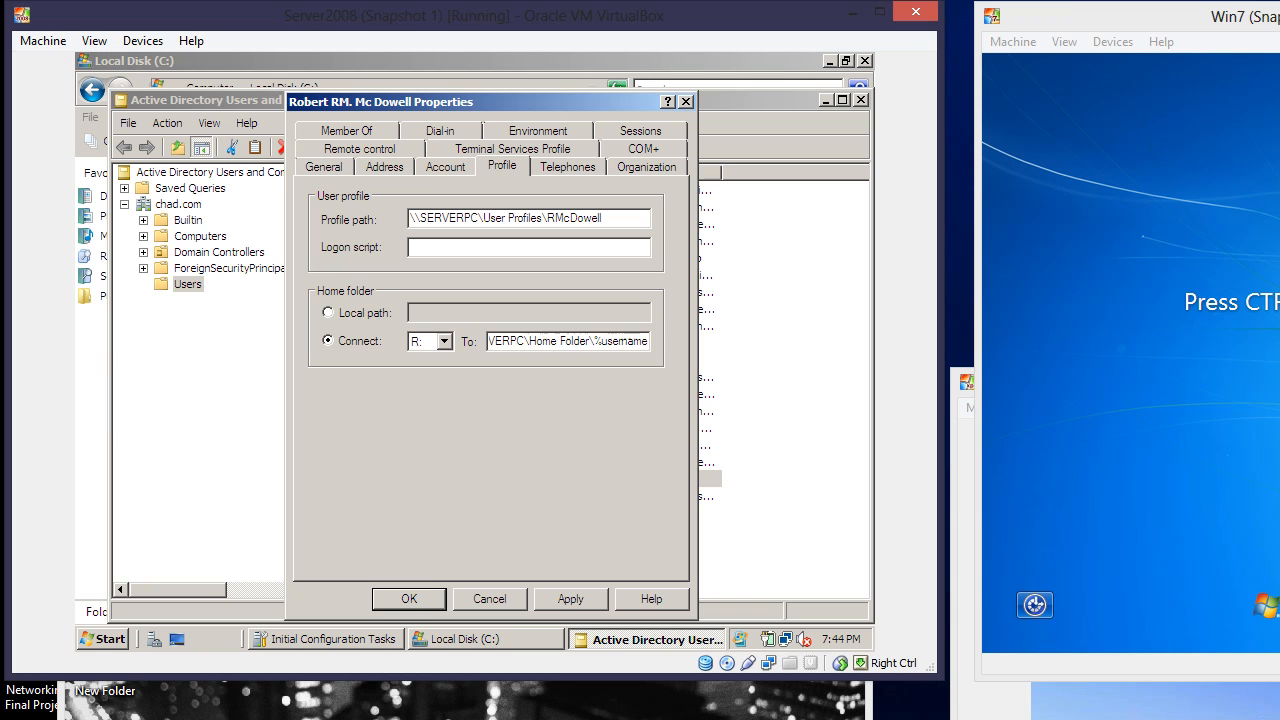
type("%")
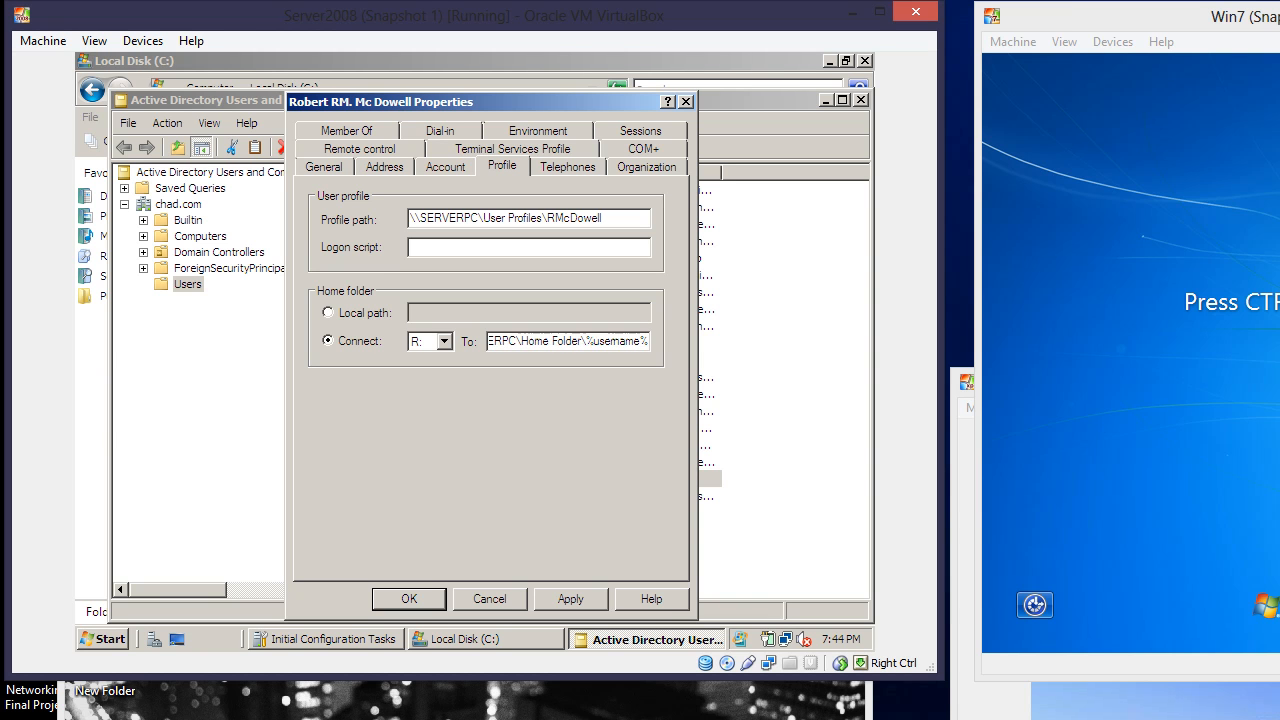
left_click(564, 598)
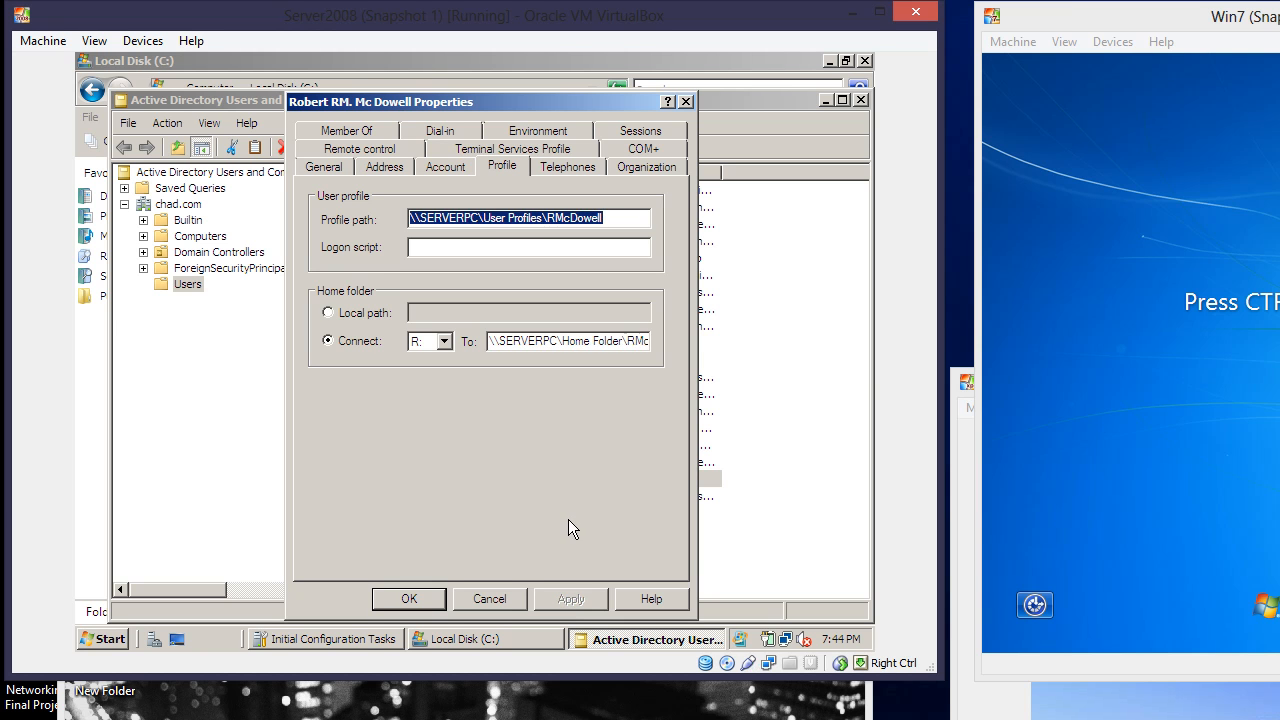
left_click(612, 340)
key("End")
left_click(418, 597)
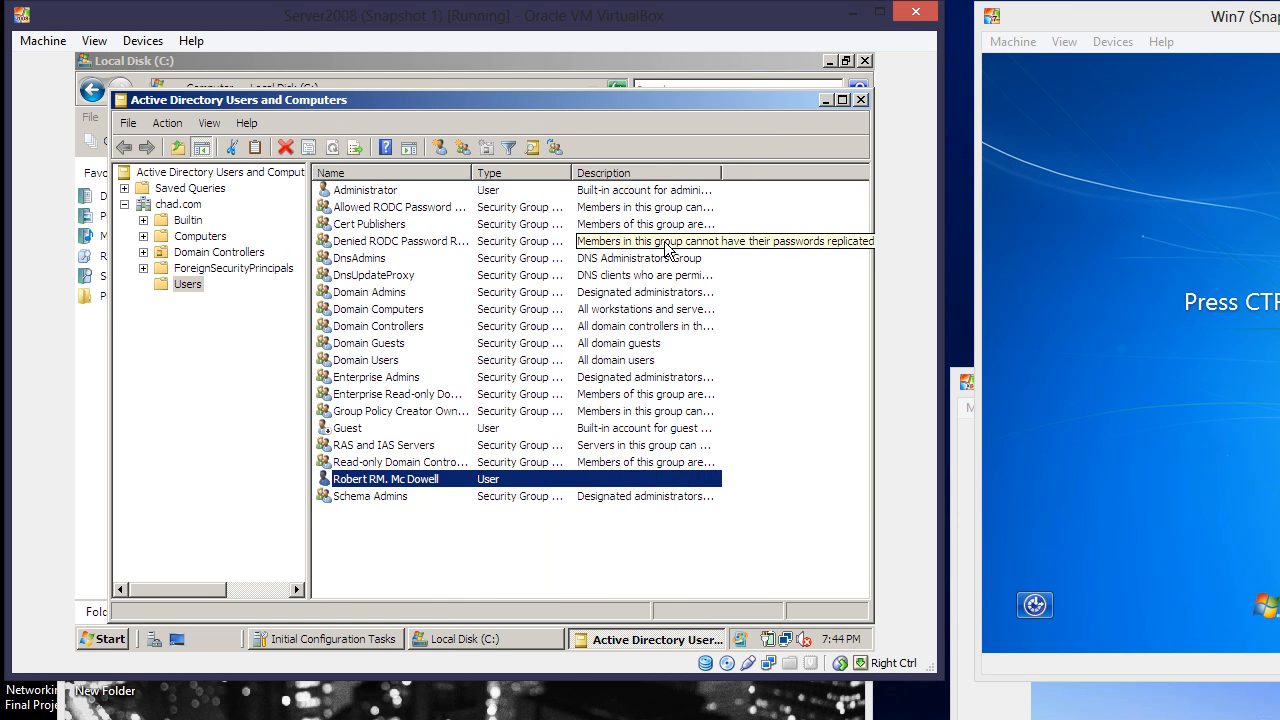
Create a new folder inside the user's folder under C:\Home Folder
left_click(860, 100)
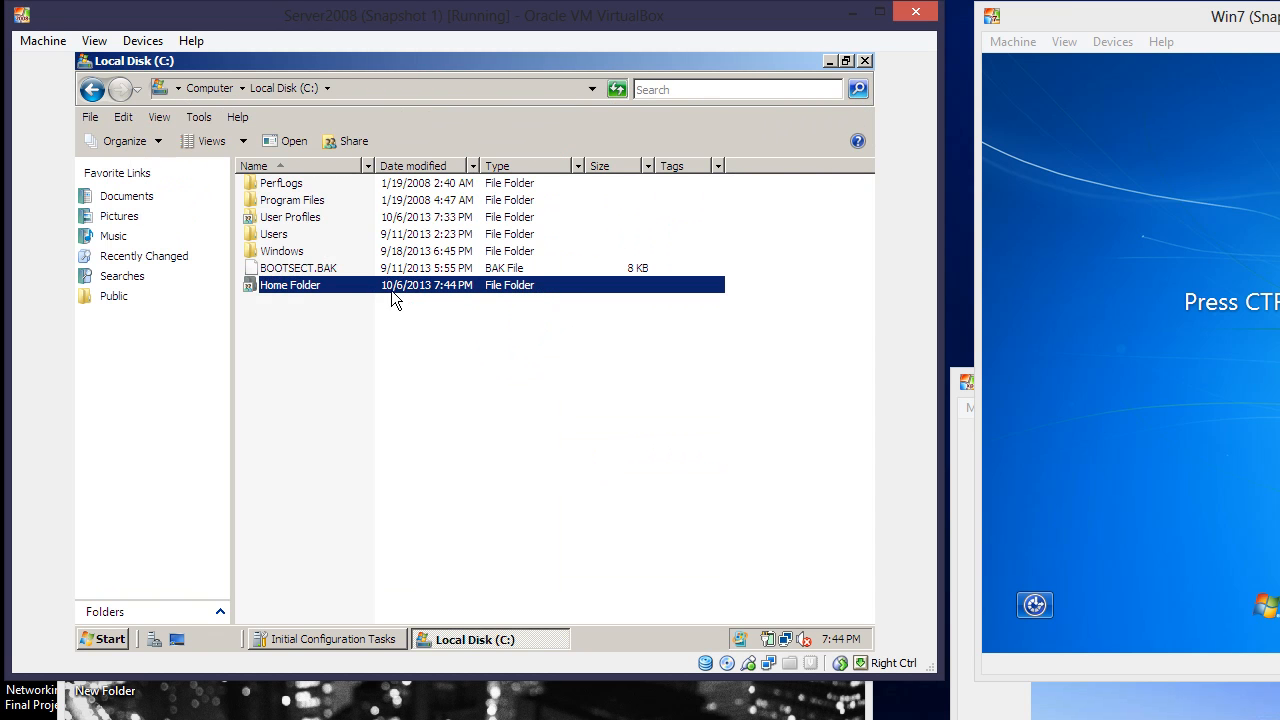
double_click(364, 287)
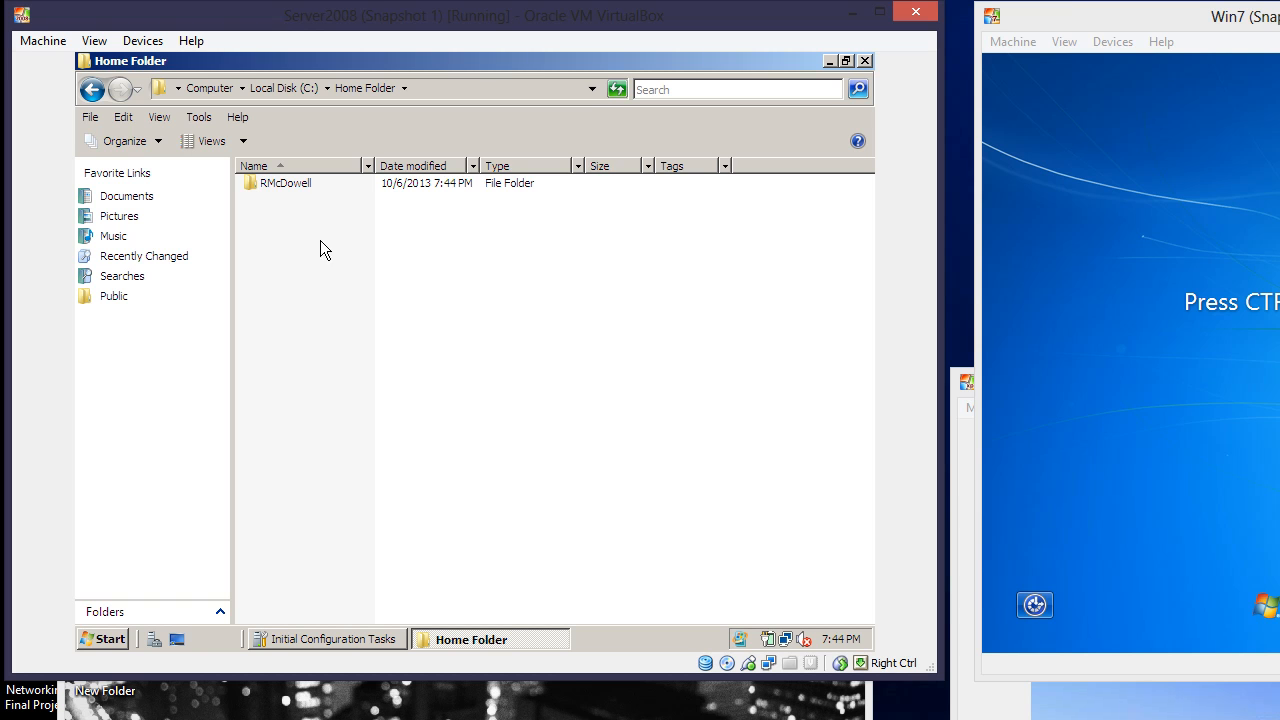
double_click(305, 188)
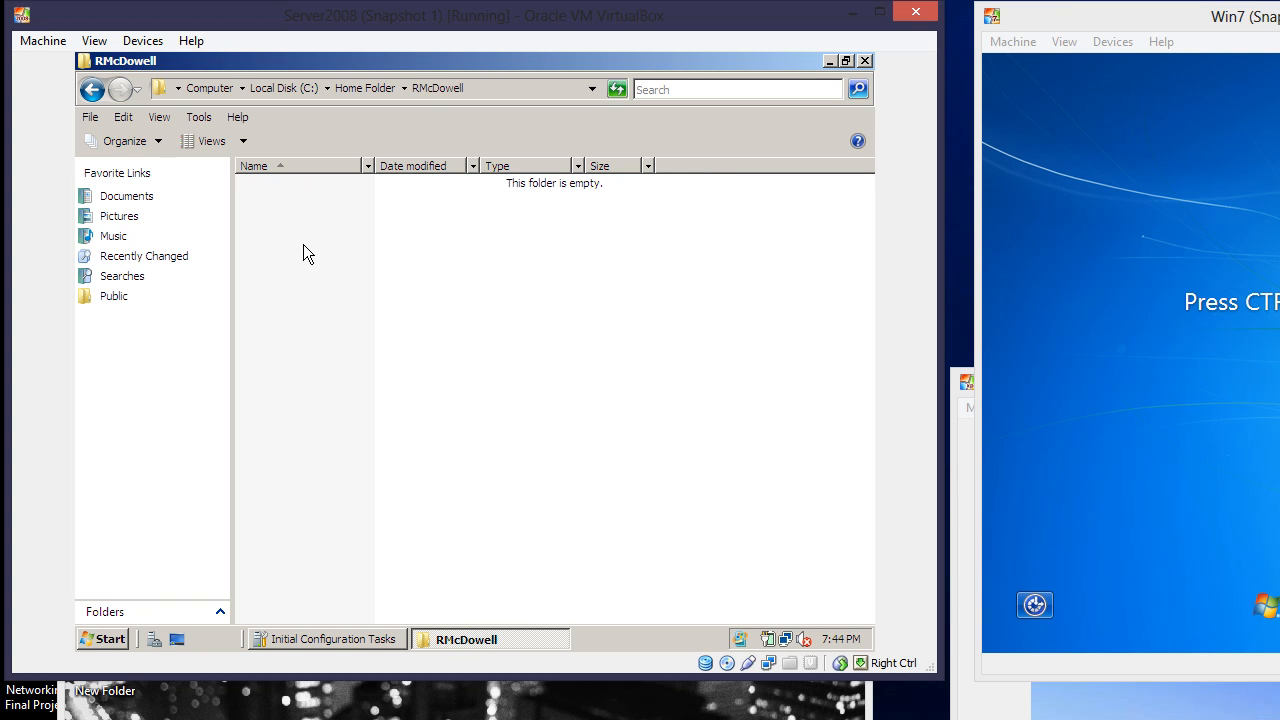
right_click(304, 246)
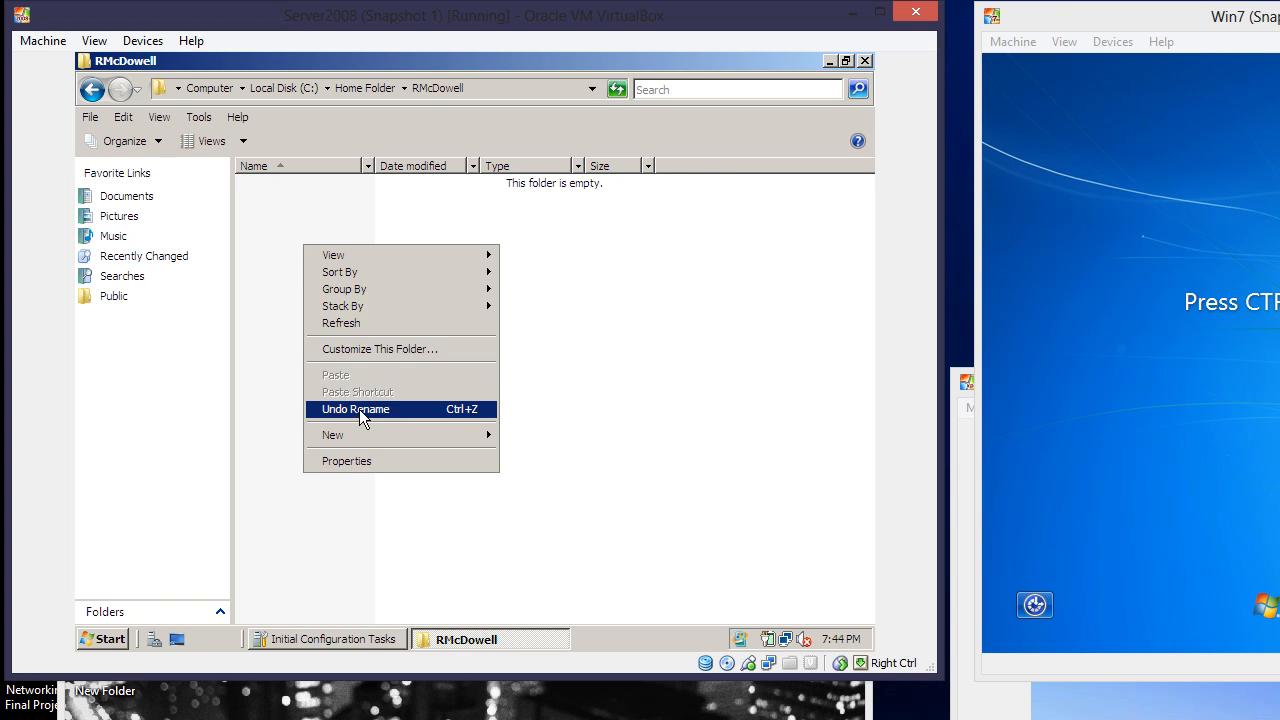
mouse_move(361, 444)
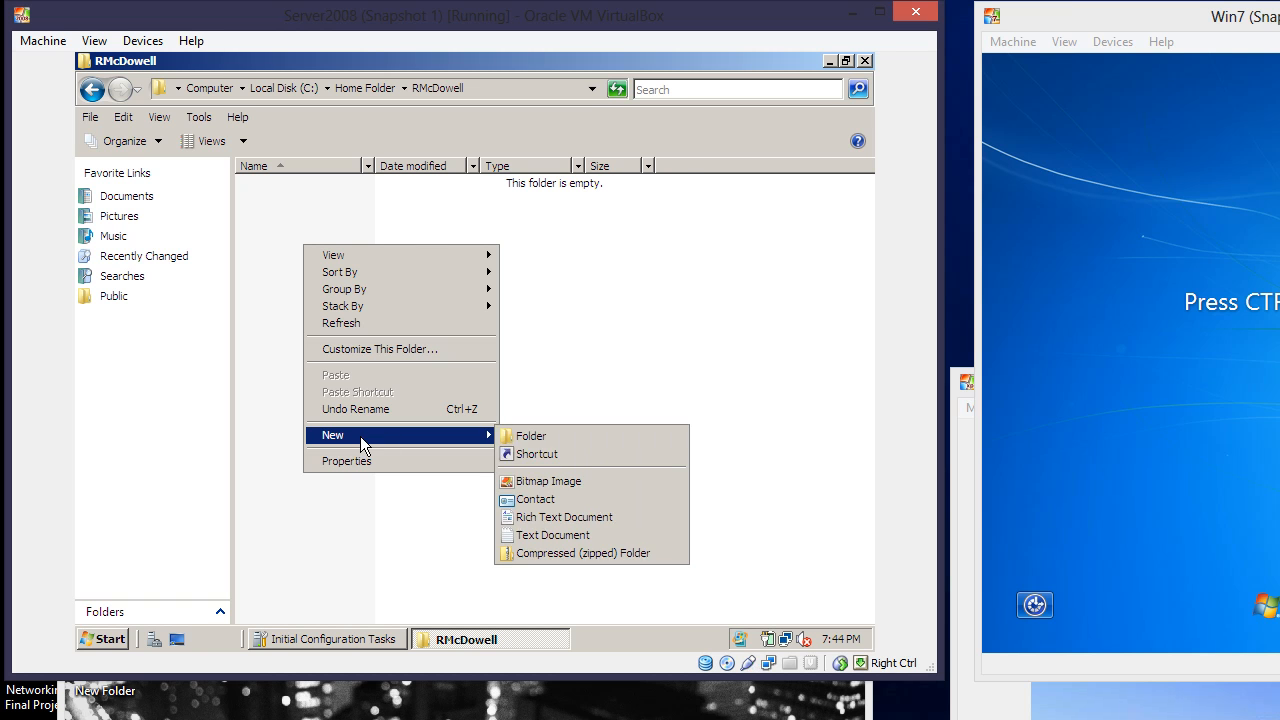
left_click(527, 437)
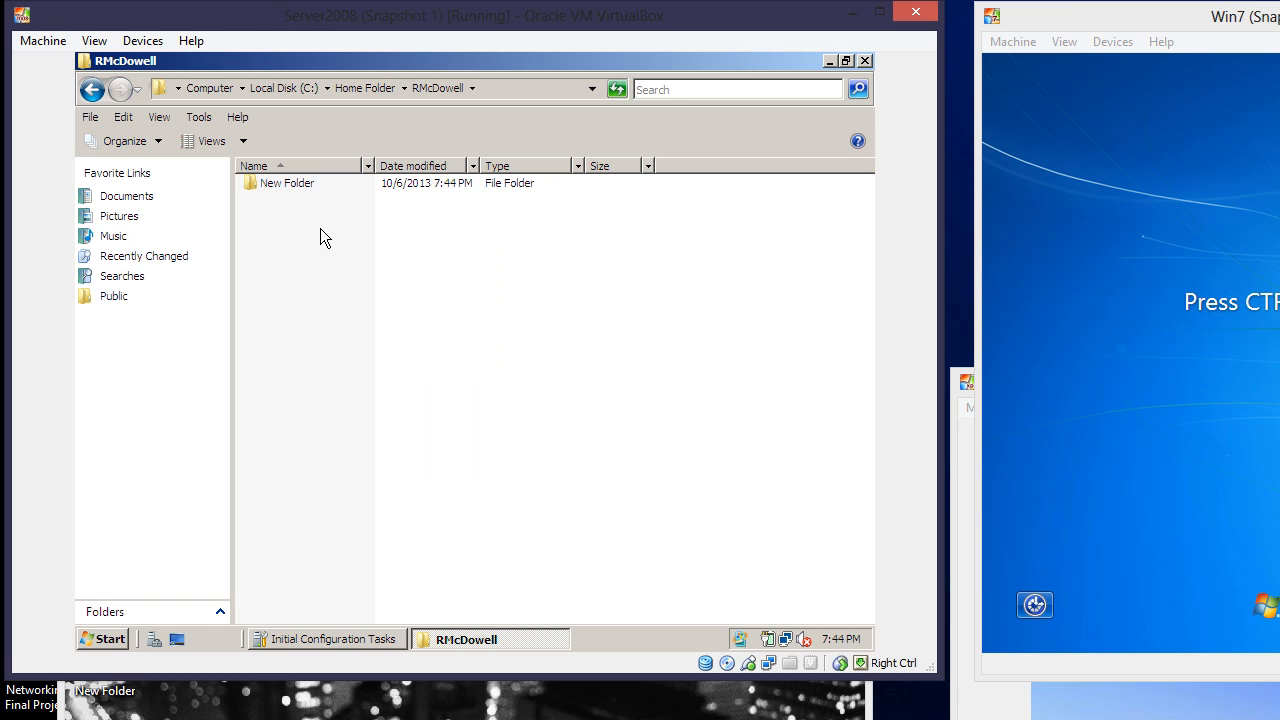
Check the new folder, then rename it to Test
left_click(302, 190)
double_click(302, 190)
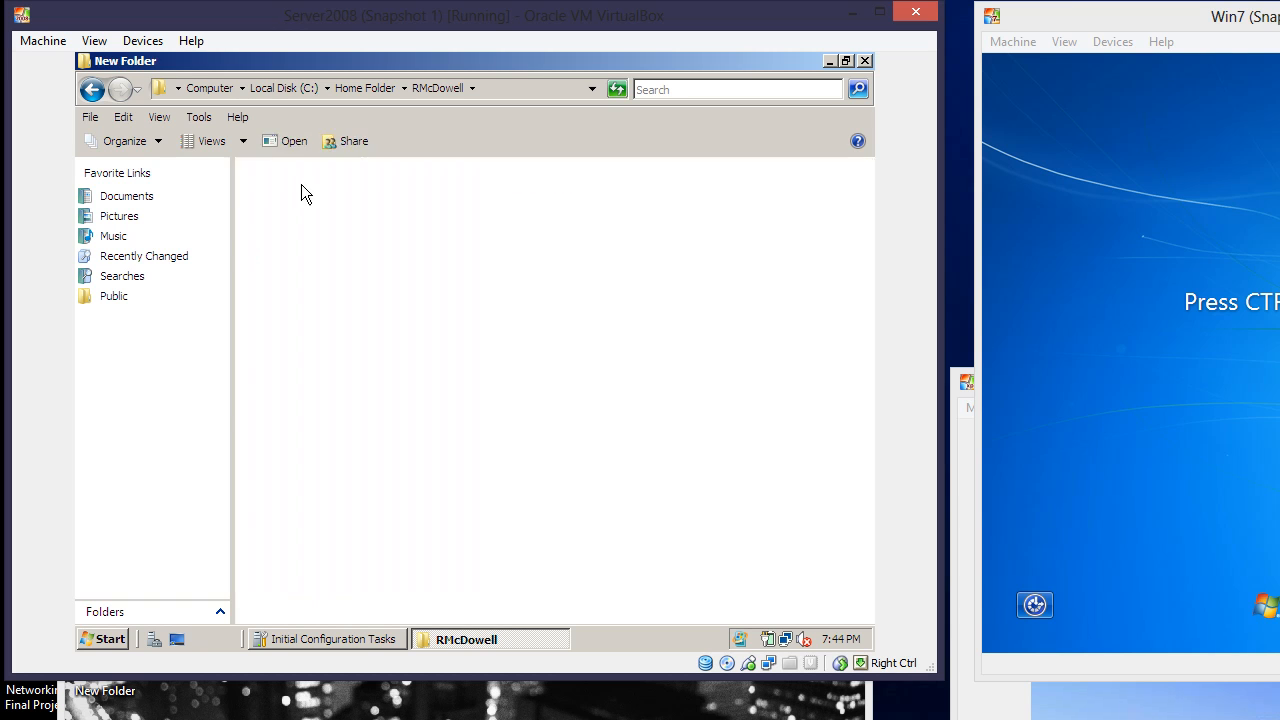
left_click(90, 92)
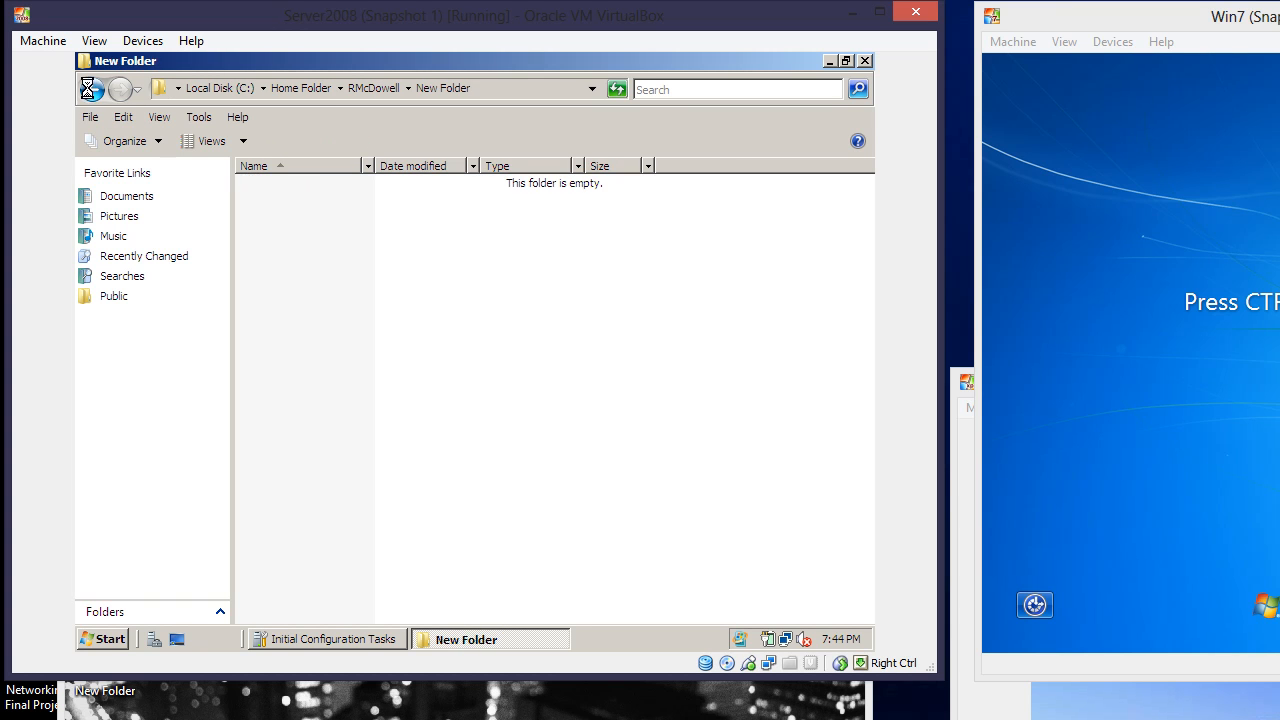
right_click(266, 183)
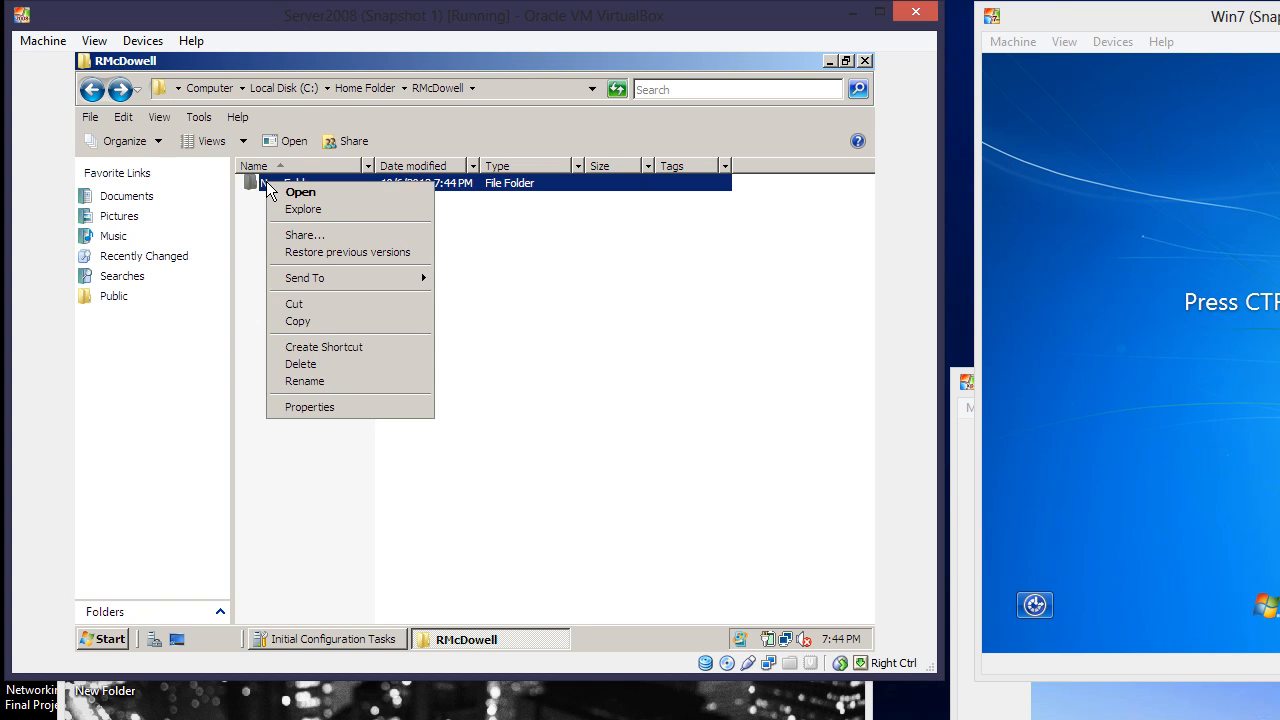
left_click(317, 382)
type("Test")
left_click(325, 381)
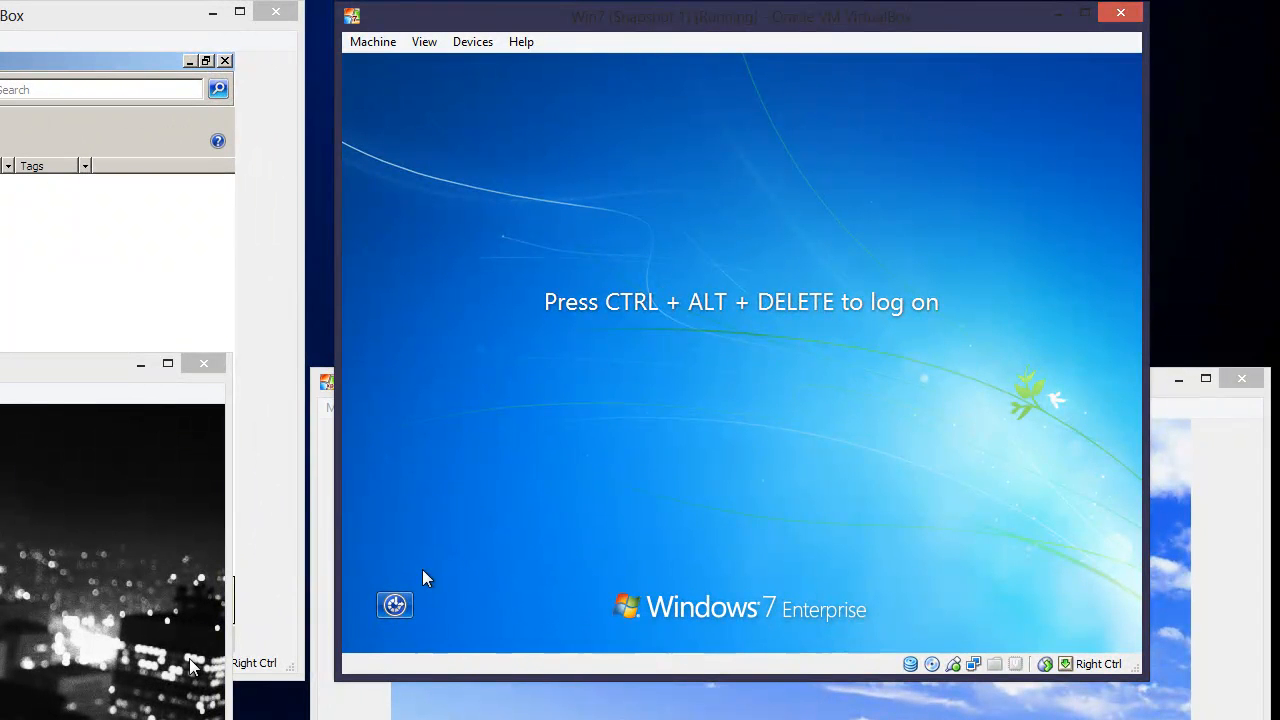
Send Ctrl-Alt-Del to Windows 7 and sign in as Other User with the domain user's name and password
left_click(373, 42)
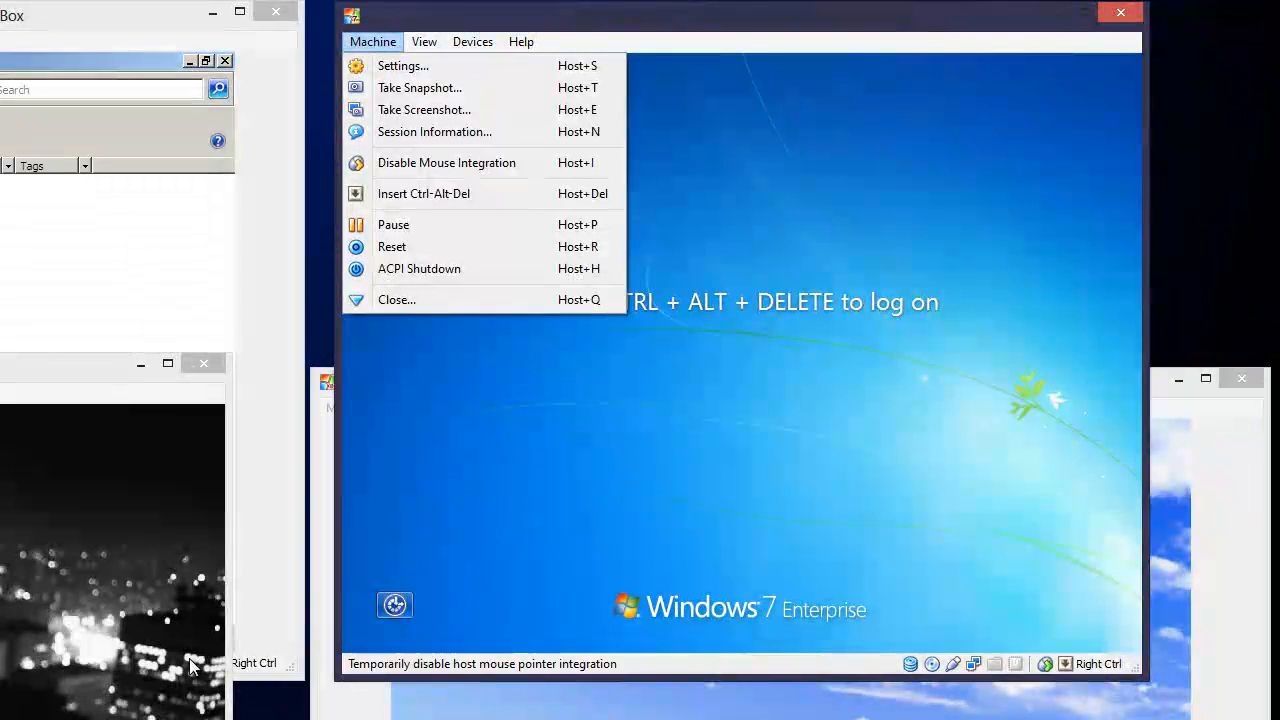
left_click(423, 193)
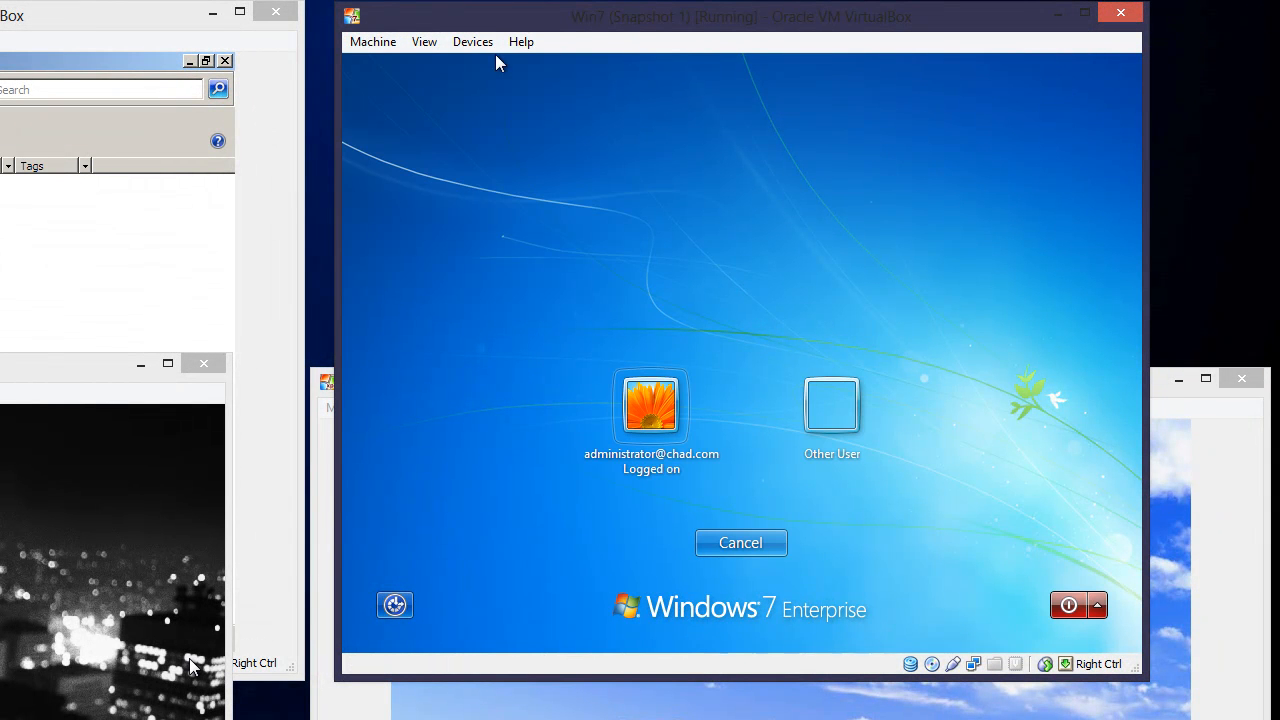
left_click(830, 420)
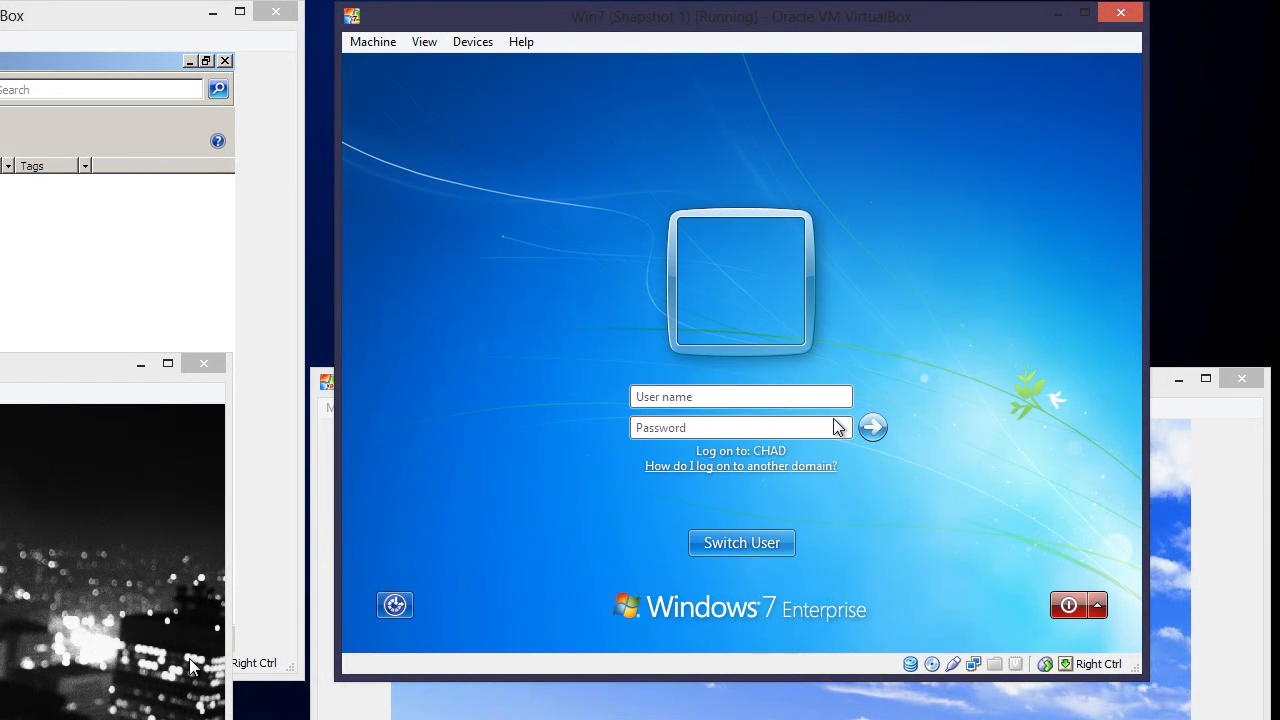
type("•")
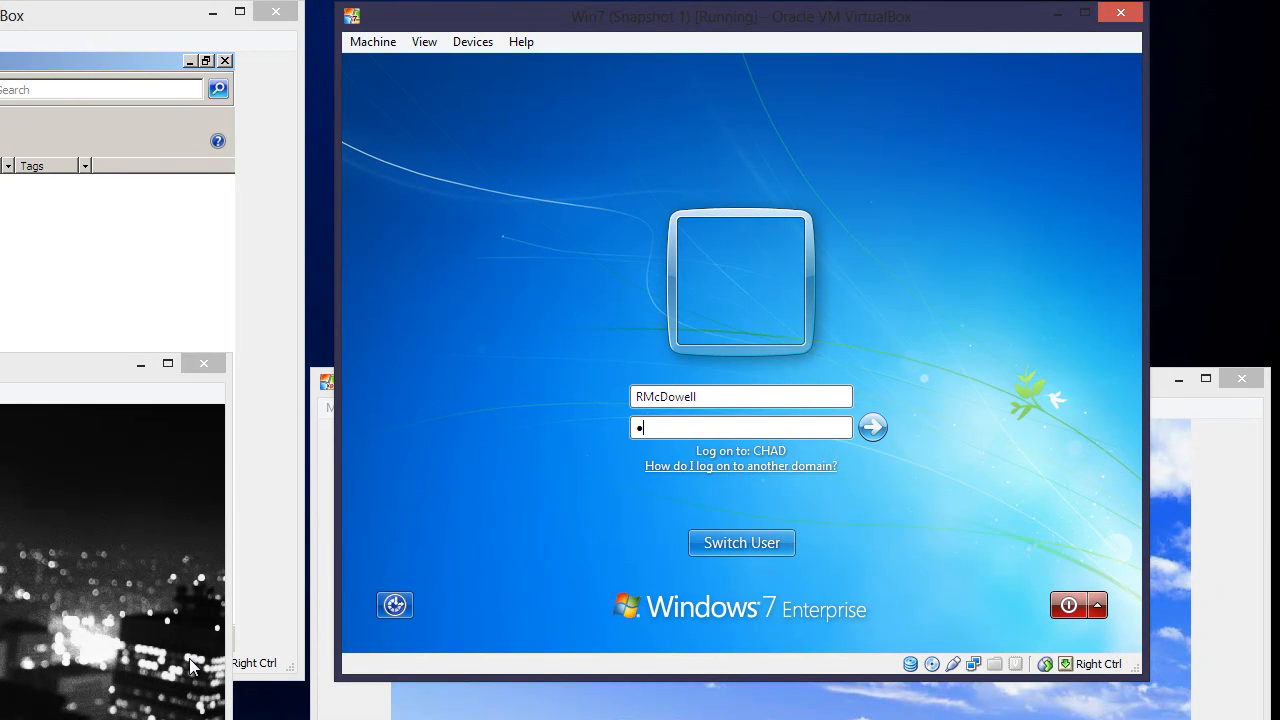
type("•••••••")
key("Return")
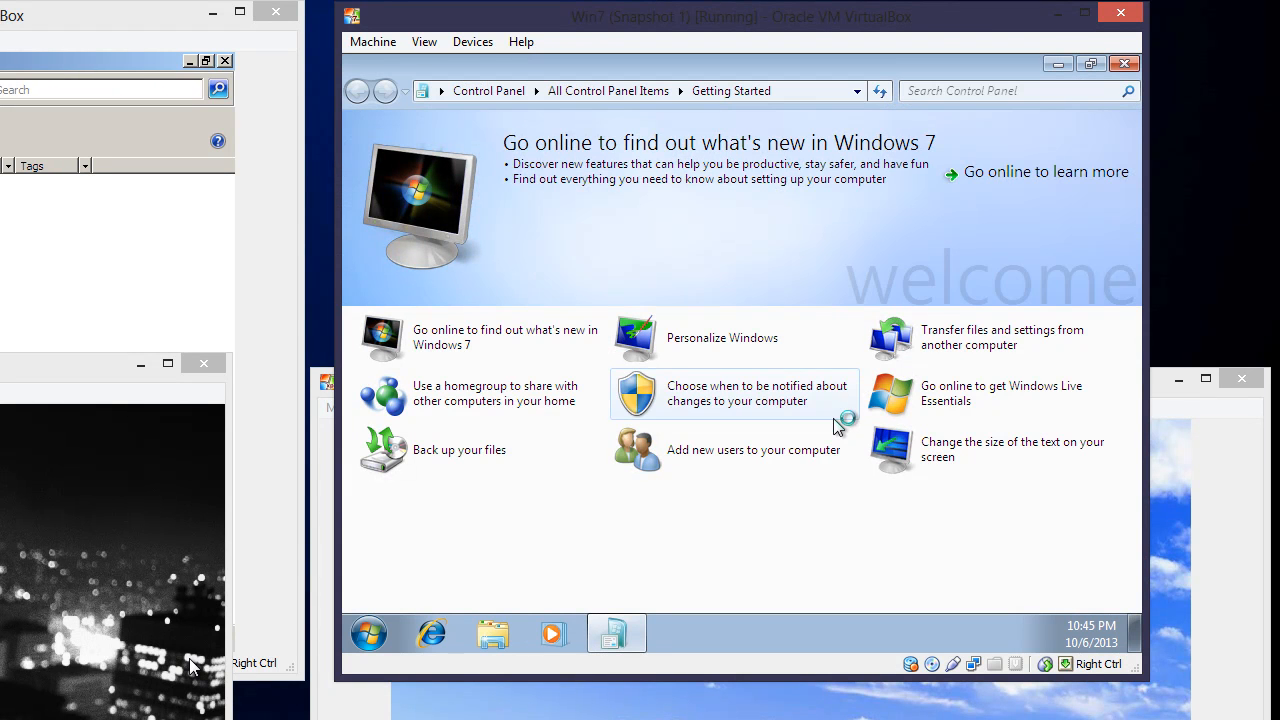
From Computer, open network drive R:, open its Test folder, then return to the top of R:
left_click(1122, 63)
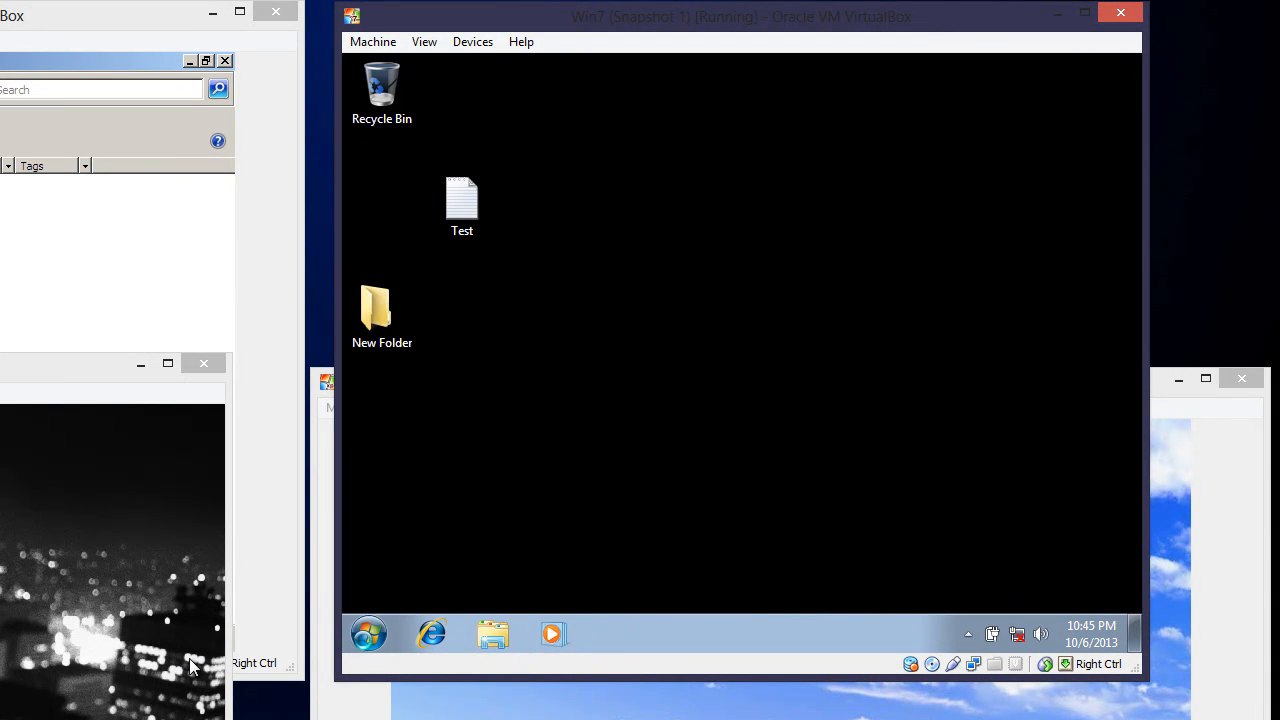
left_click(365, 633)
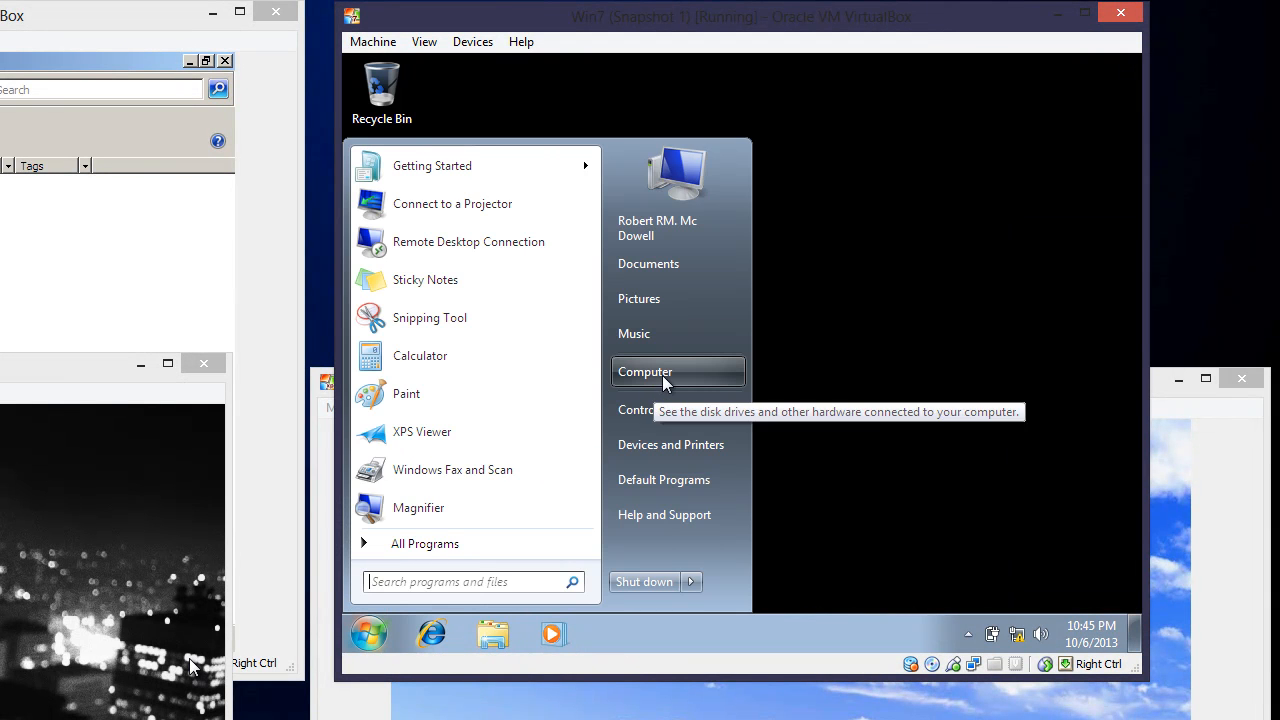
left_click(662, 377)
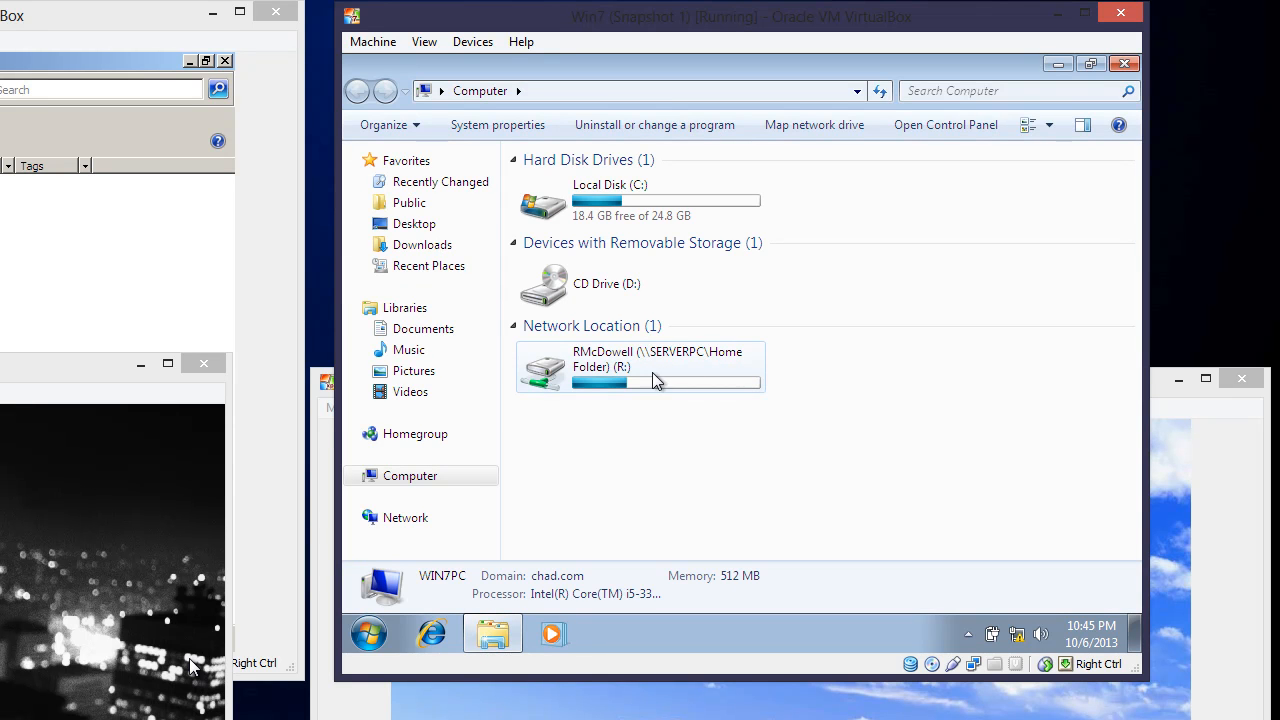
mouse_move(652, 372)
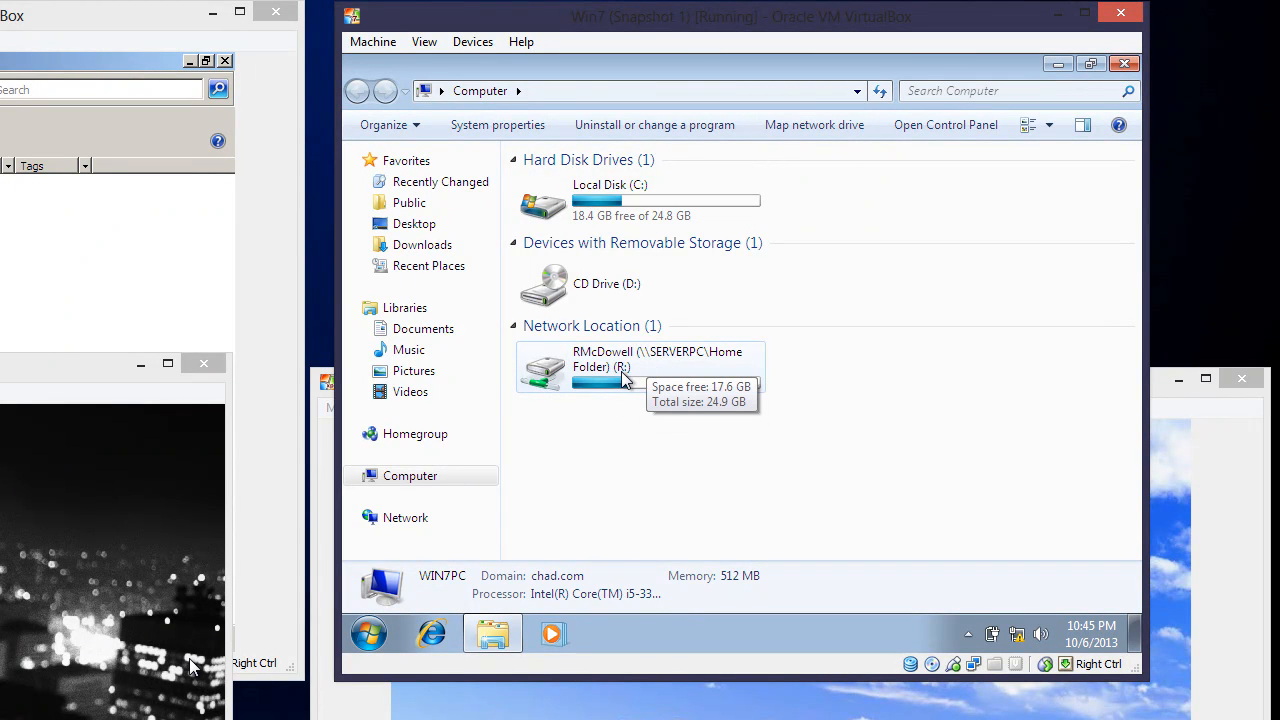
double_click(625, 370)
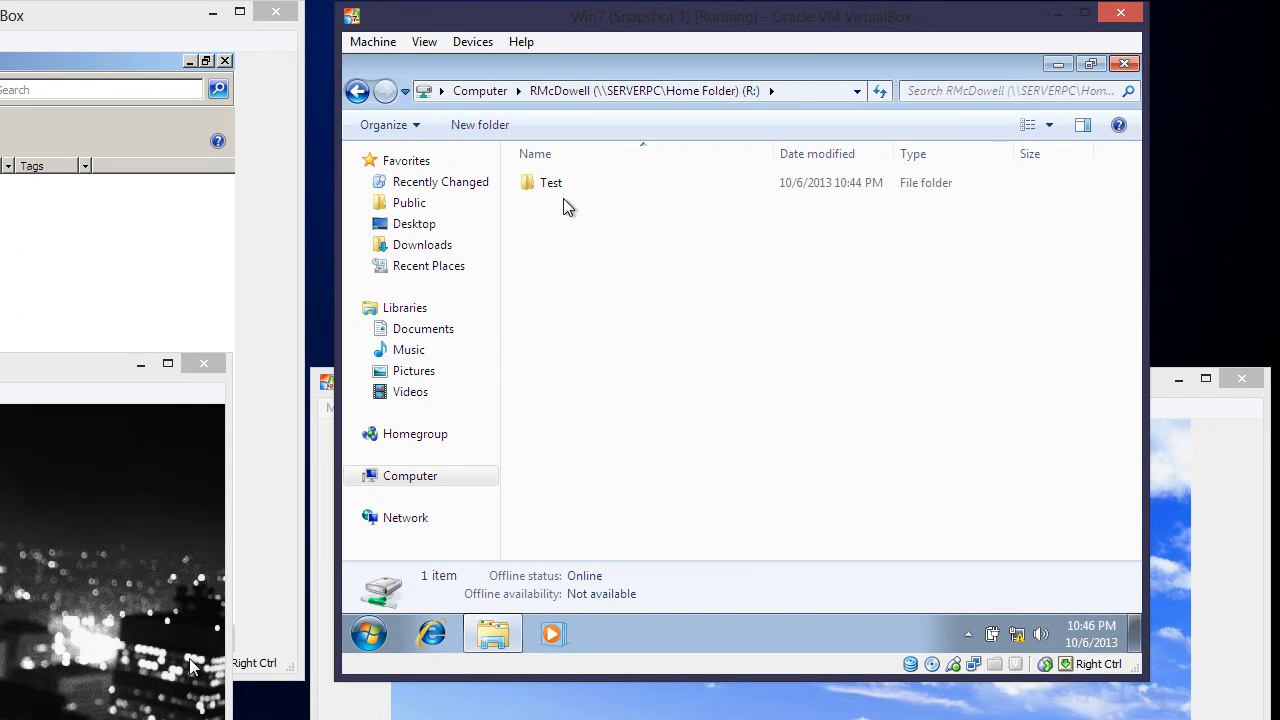
double_click(555, 188)
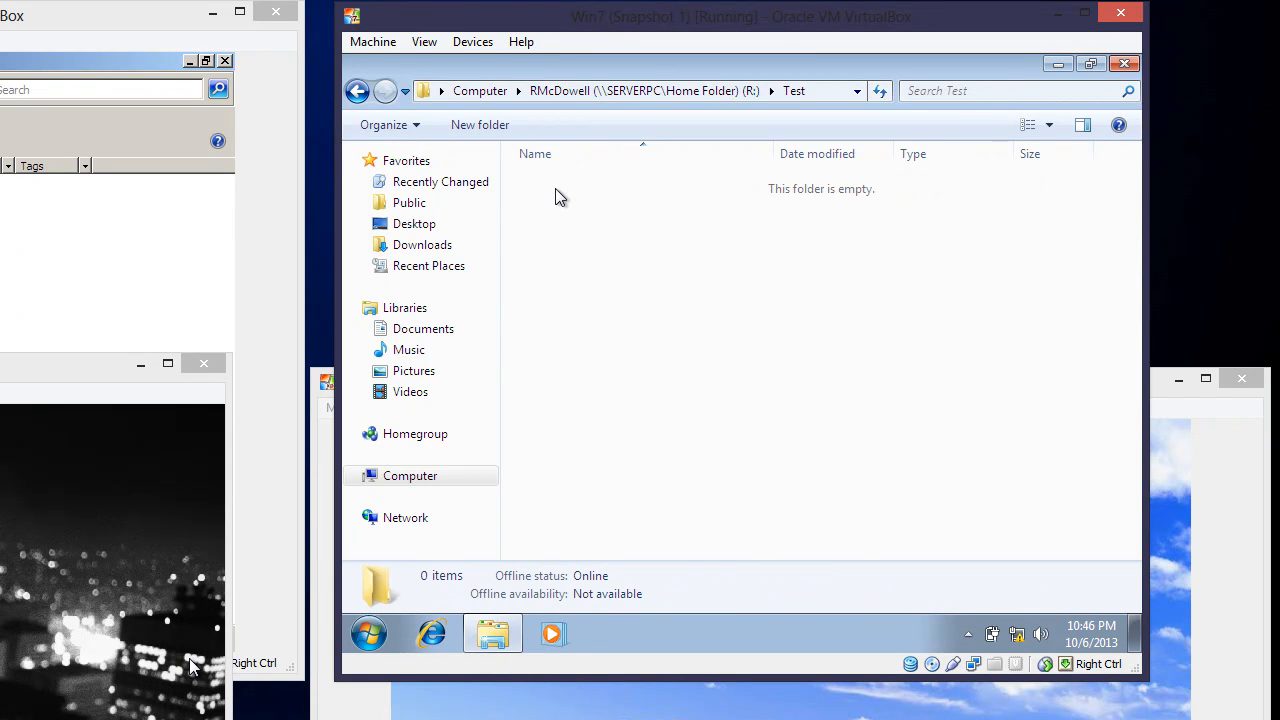
left_click(358, 91)
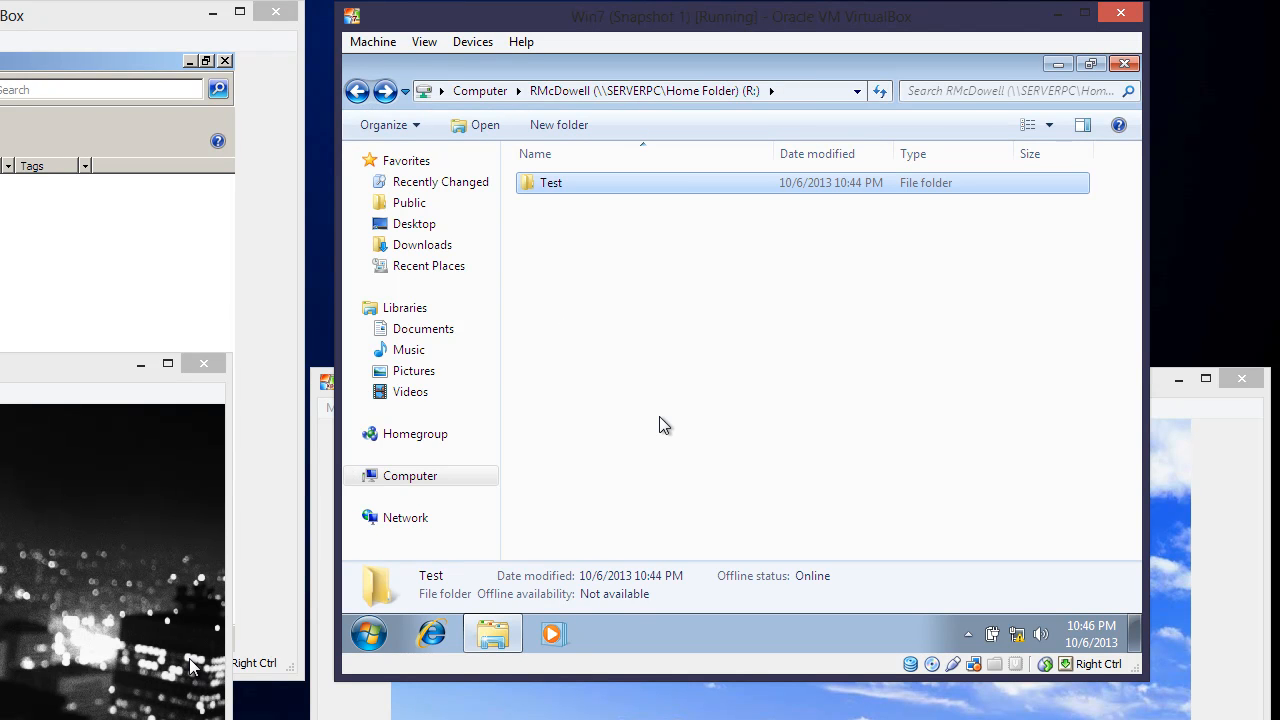